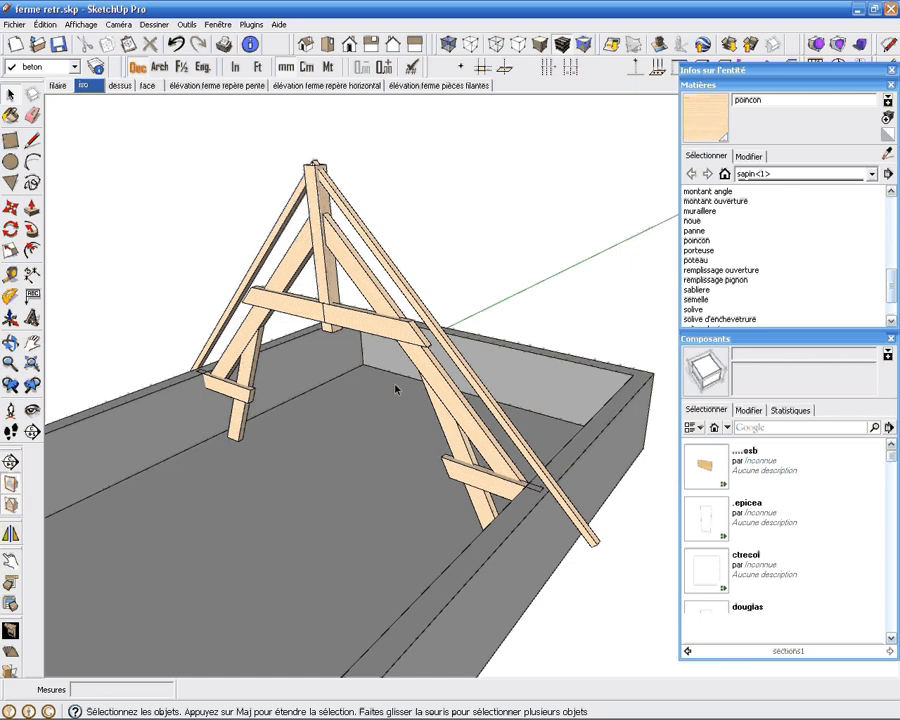
# Step: Examine the roof truss model, including the horizontal tie, the inclined struts and their feet inside the walls
pyautogui.scroll(6, 398, 385)
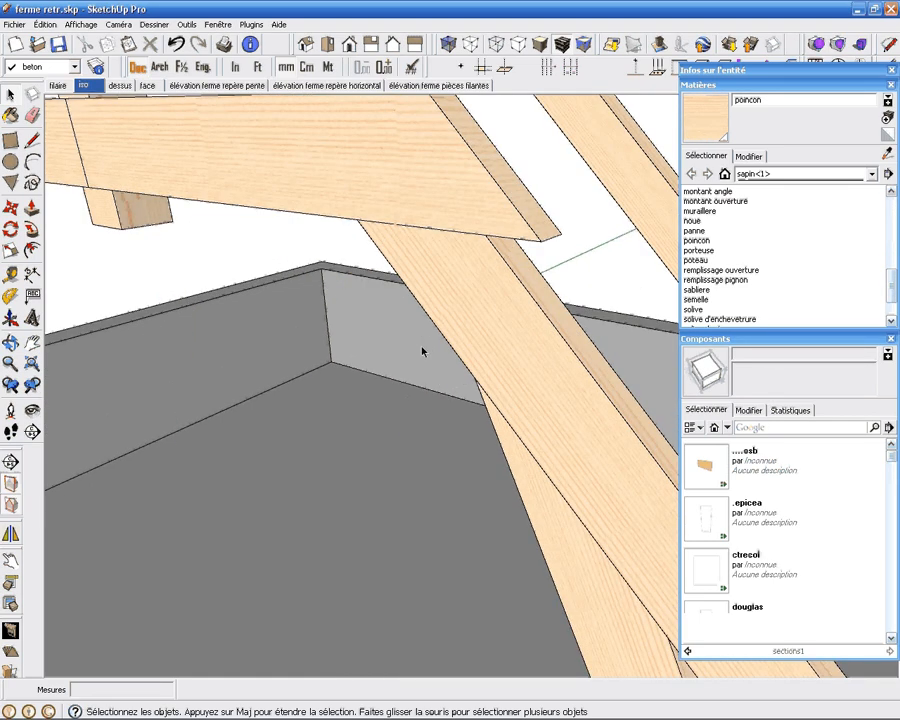
pyautogui.scroll(-4, 422, 350)
pyautogui.moveTo(422, 350); pyautogui.dragTo(440, 321, button='middle')
pyautogui.scroll(2, 480, 401)
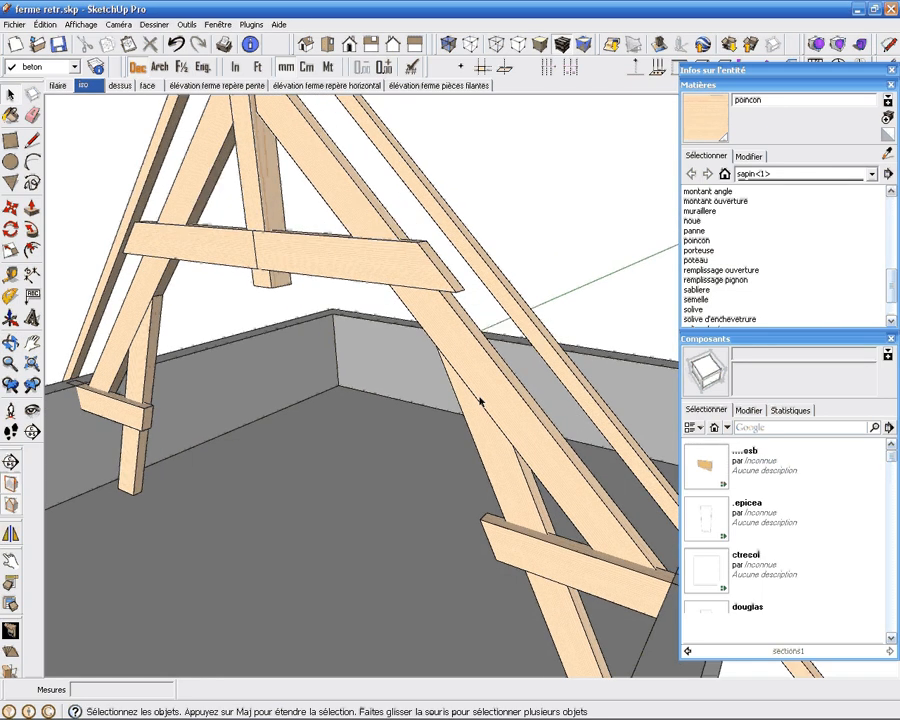
pyautogui.scroll(3, 480, 399)
pyautogui.moveTo(496, 388); pyautogui.dragTo(470, 364, button='middle')
pyautogui.scroll(-3, 432, 307)
pyautogui.scroll(3, 474, 342)
pyautogui.scroll(2, 392, 480)
pyautogui.scroll(-2, 414, 480)
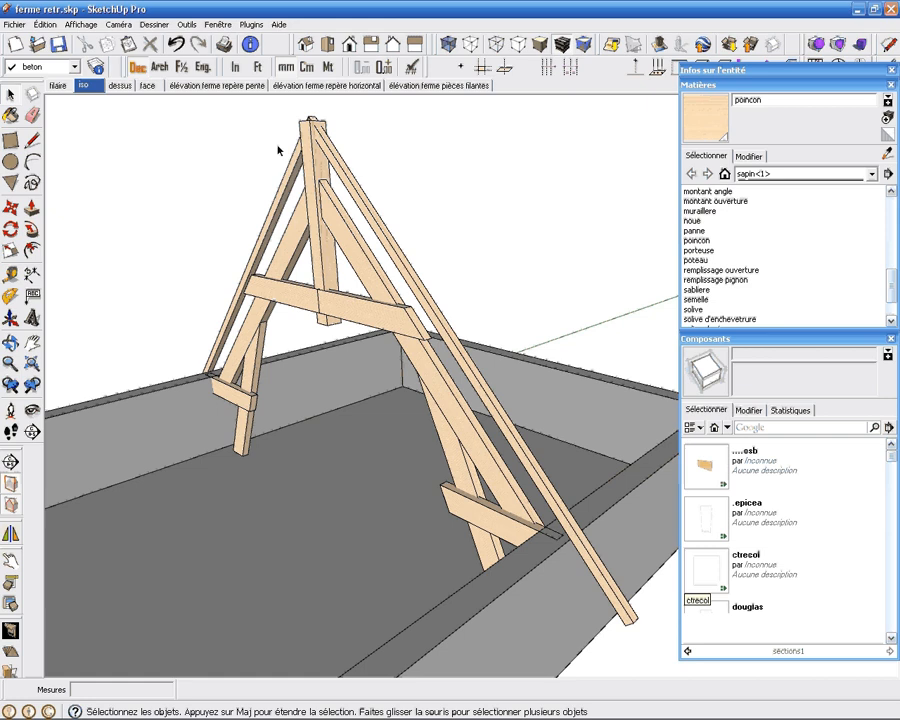
# Step: Show the "élévation ferme repère horizontal" scene and insert the .epicea component below the foot of the inclined strut
pyautogui.click(315, 86)
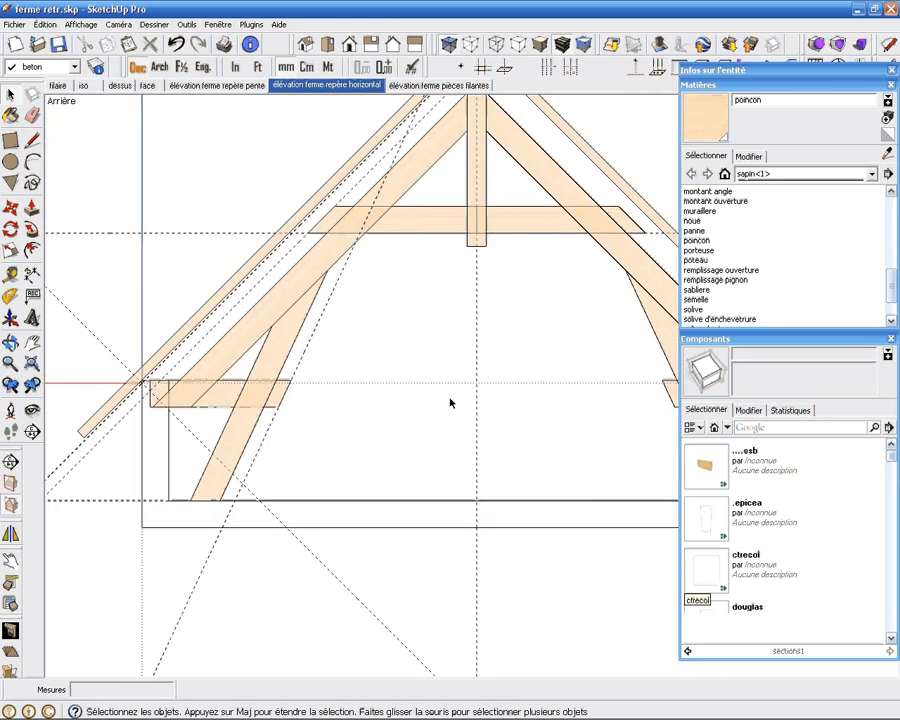
pyautogui.moveTo(450, 398); pyautogui.dragTo(318, 501, button='middle')
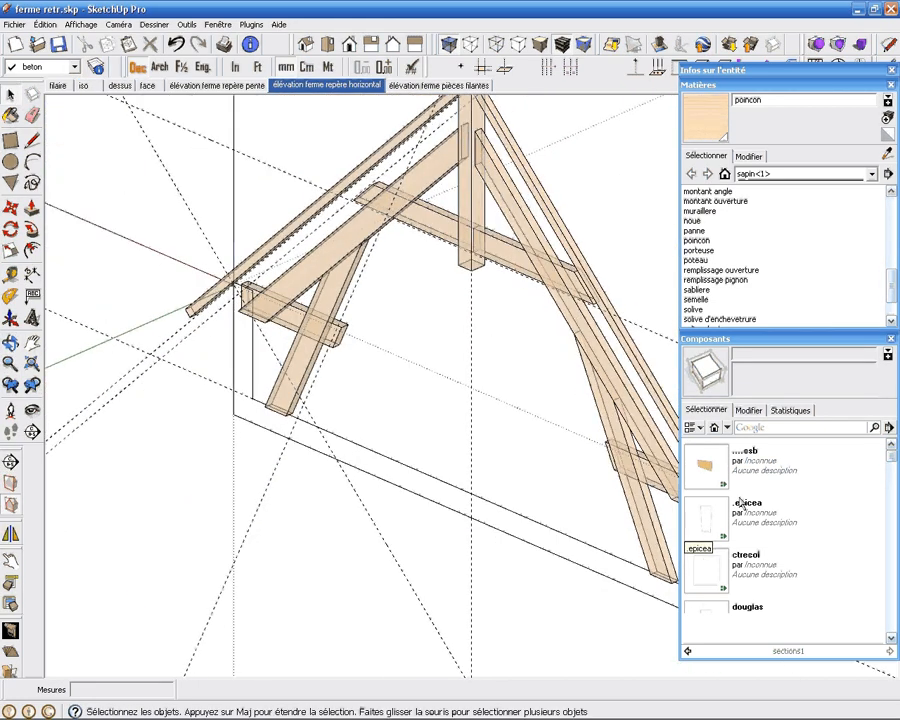
pyautogui.moveTo(701, 504); pyautogui.dragTo(292, 500)
pyautogui.scroll(2, 292, 500)
pyautogui.click(292, 480)
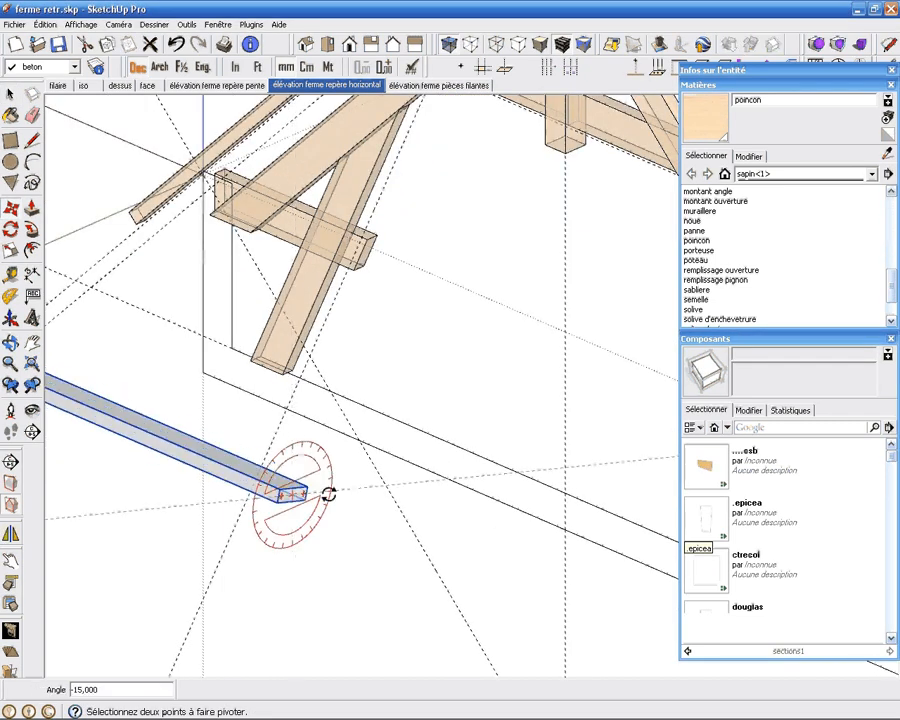
pyautogui.press('Escape')
# Step: Move the inserted beam from the middle of its end edge to the strut's foot, offsetting it vertically by 35 mm
pyautogui.press('m')
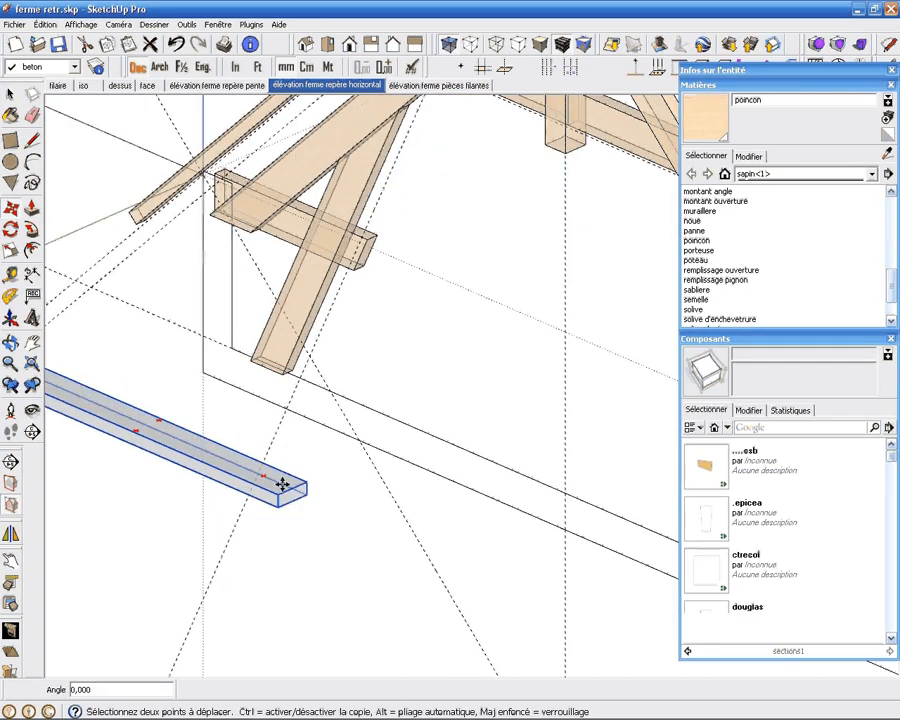
pyautogui.click(290, 485)
pyautogui.scroll(3, 290, 484)
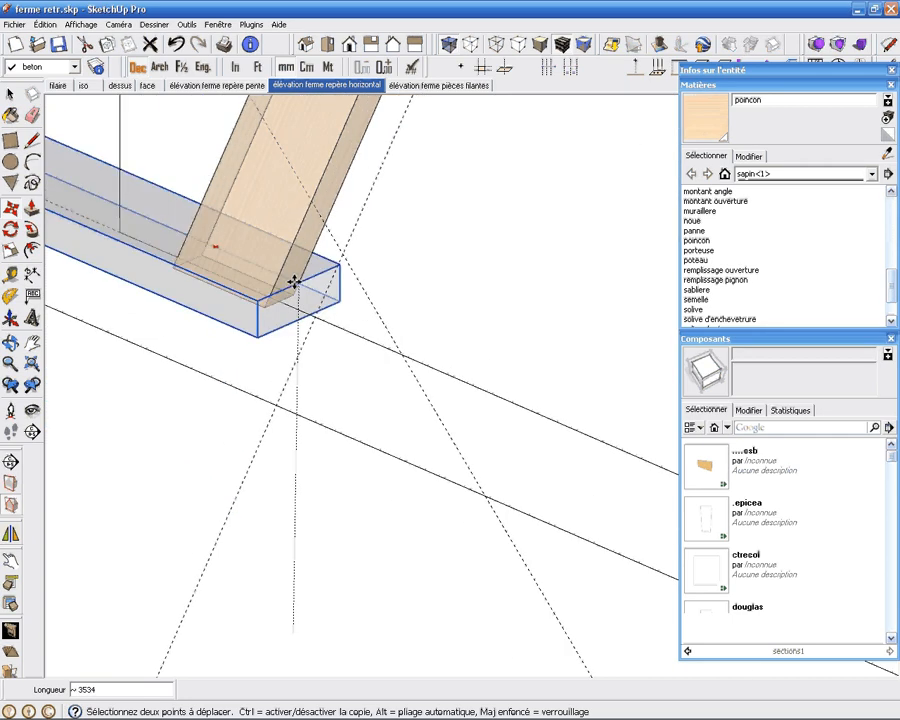
pyautogui.scroll(2, 280, 300)
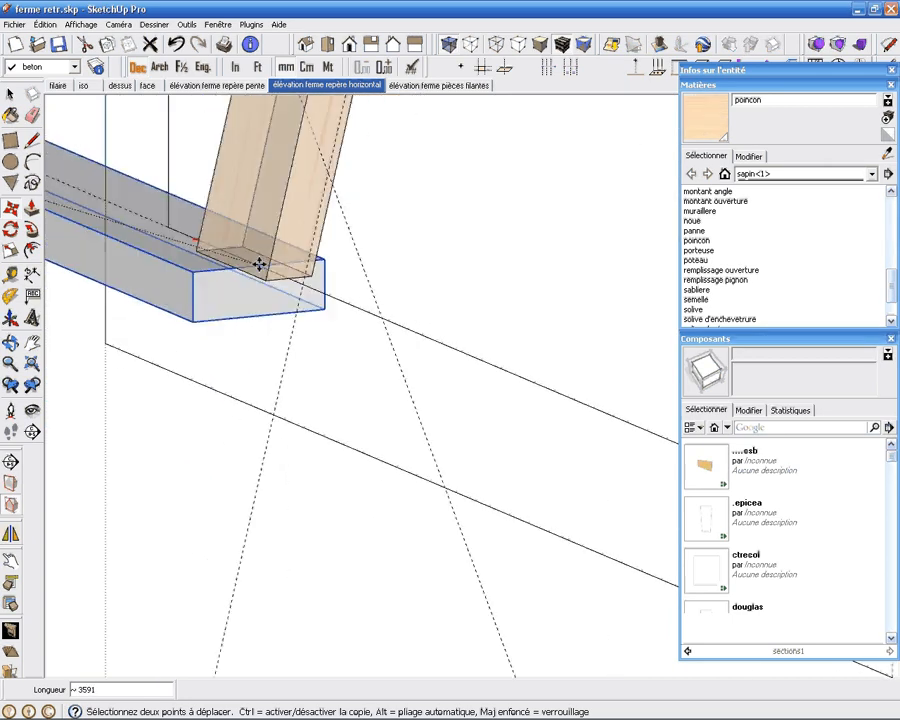
pyautogui.write('35')
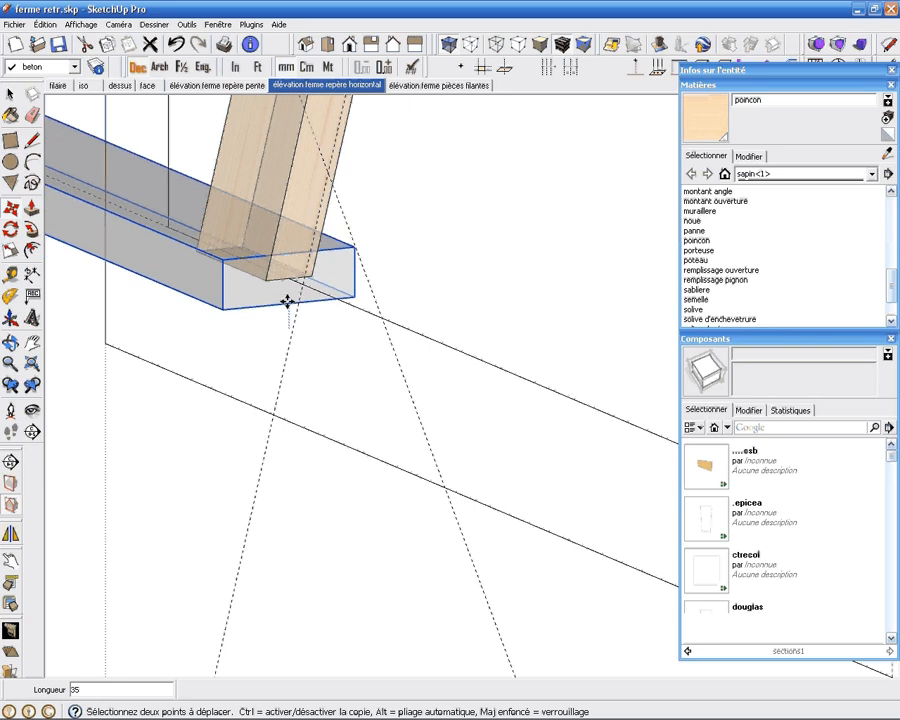
pyautogui.click(295, 275)
# Step: Extend the beam's end face by 100 mm with Push/Pull inside the component
pyautogui.moveTo(295, 275); pyautogui.dragTo(482, 303, button='middle')
pyautogui.scroll(-1, 430, 297)
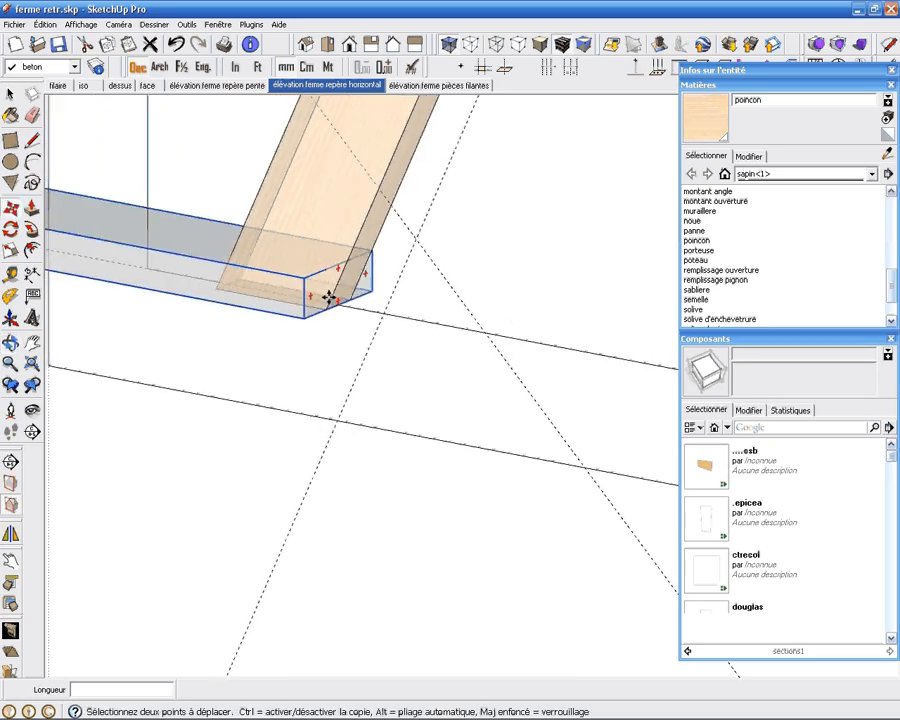
pyautogui.press('space')
pyautogui.doubleClick(313, 294)
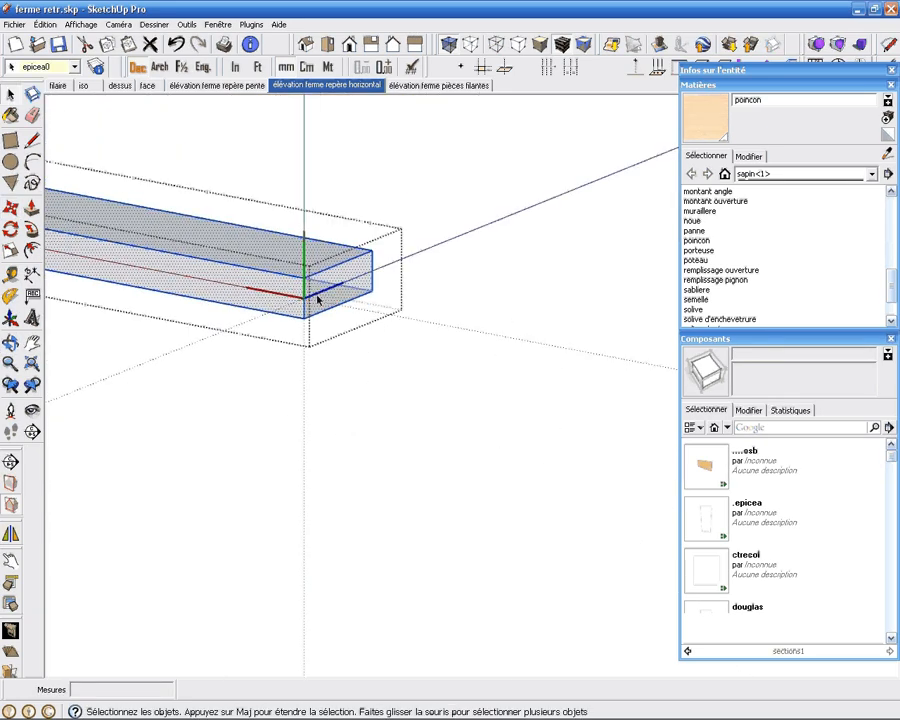
pyautogui.press('p')
pyautogui.moveTo(354, 289); pyautogui.dragTo(481, 320)
pyautogui.write('100')
pyautogui.press('Return')
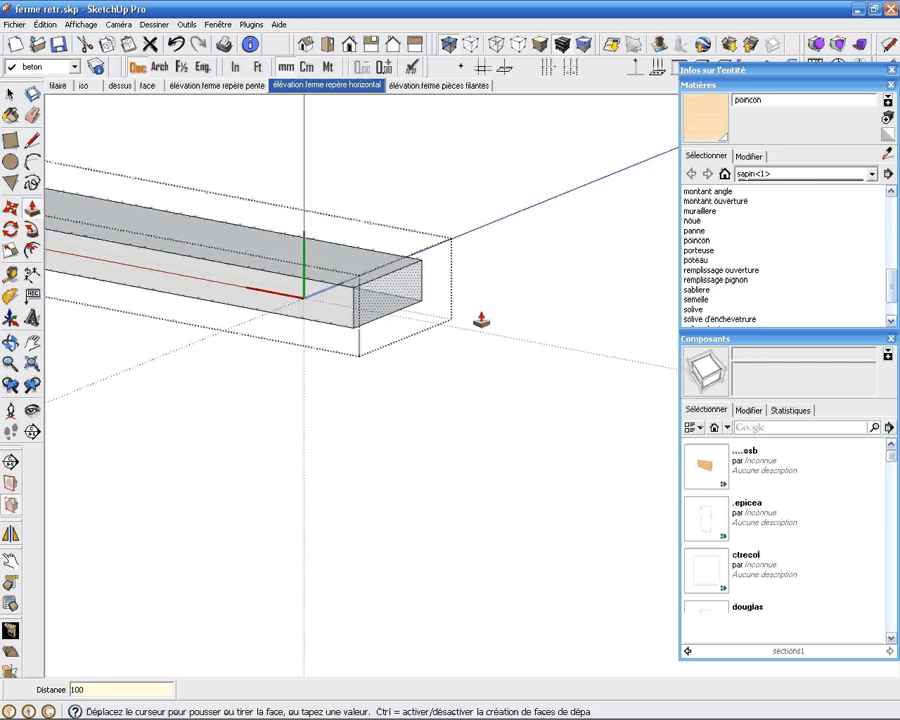
pyautogui.press('space')
pyautogui.scroll(-1, 305, 177)
pyautogui.click(265, 126)
pyautogui.scroll(-1, 256, 259)
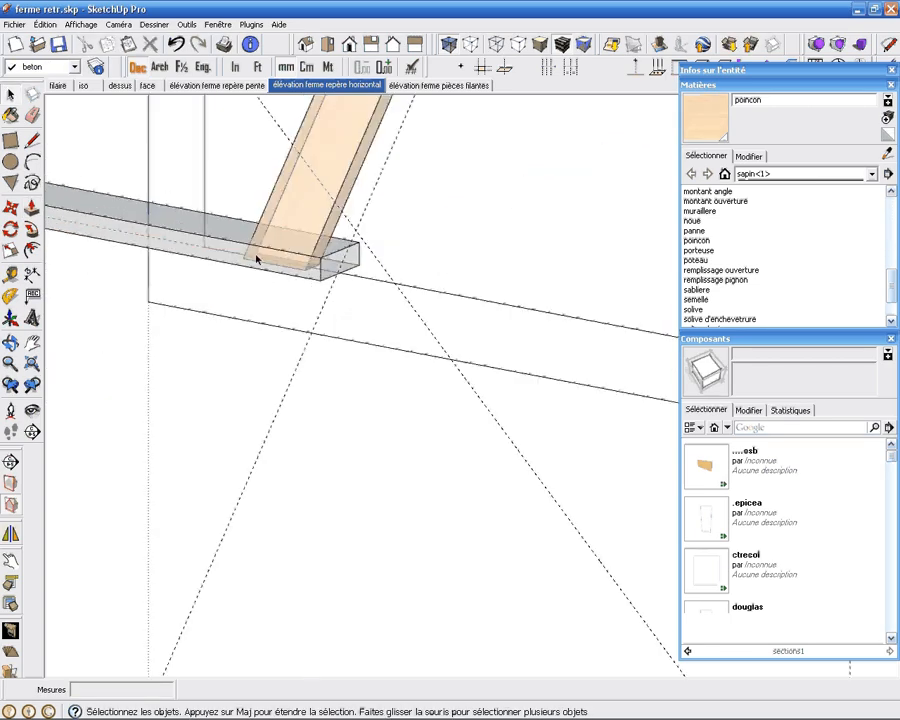
# Step: Inside the beam component, show the rest of the model and place a guide parallel to the end edge, aligned with the wall's inner face
pyautogui.moveTo(254, 254); pyautogui.dragTo(422, 384, button='middle')
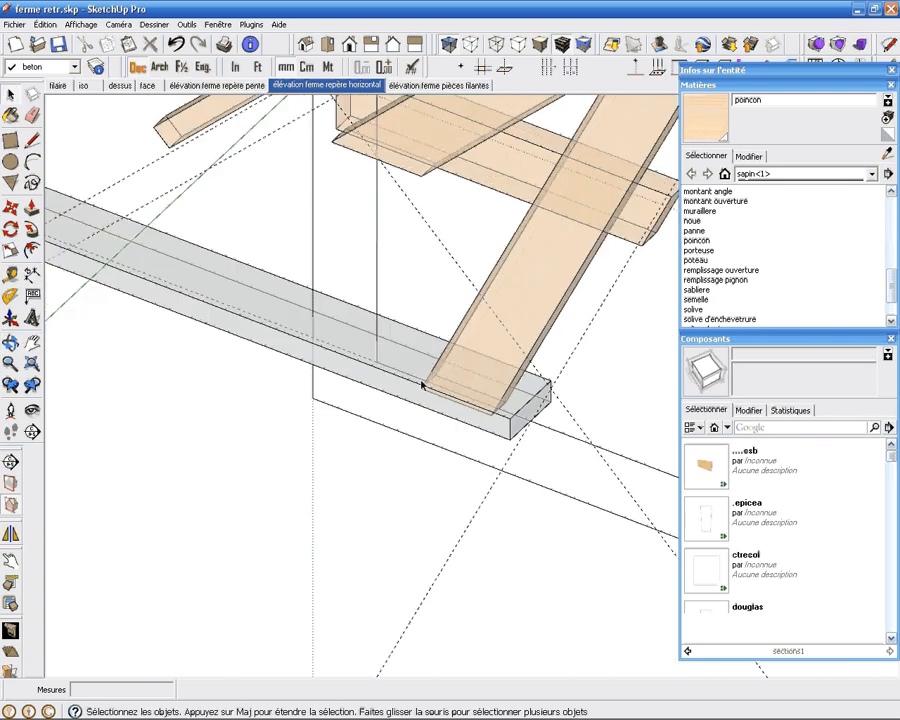
pyautogui.scroll(2, 422, 384)
pyautogui.doubleClick(418, 352)
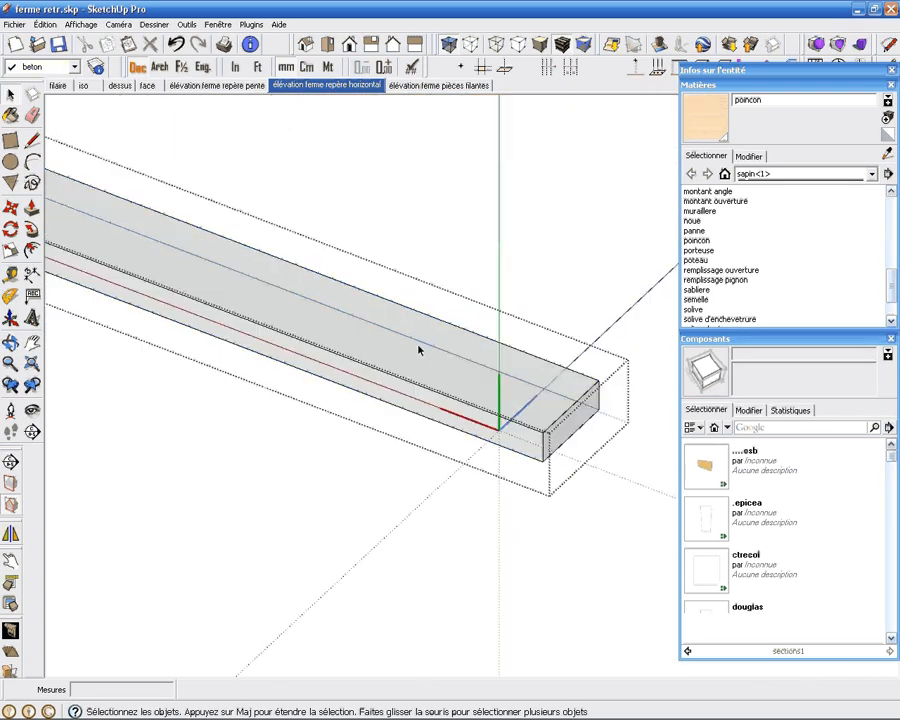
pyautogui.tripleClick(419, 350)
pyautogui.press('i')
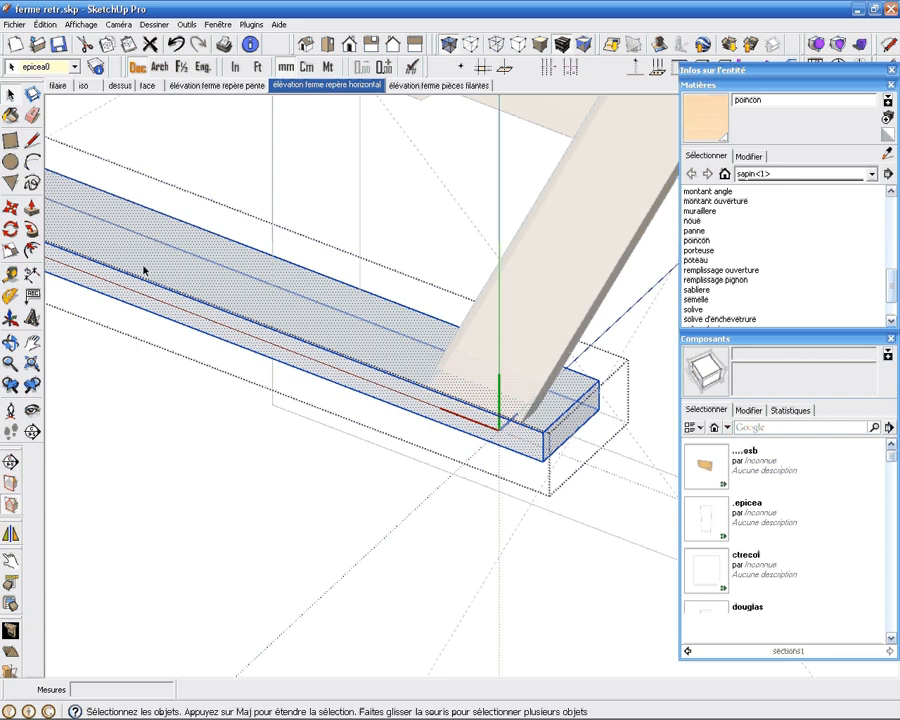
pyautogui.moveTo(144, 267); pyautogui.dragTo(144, 288, button='middle')
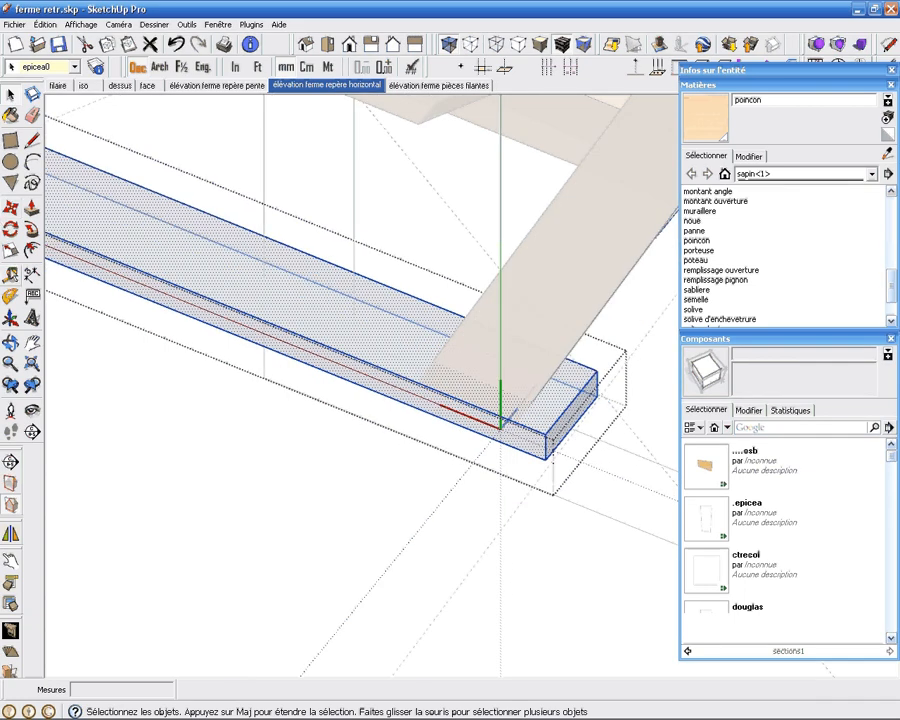
pyautogui.press('t')
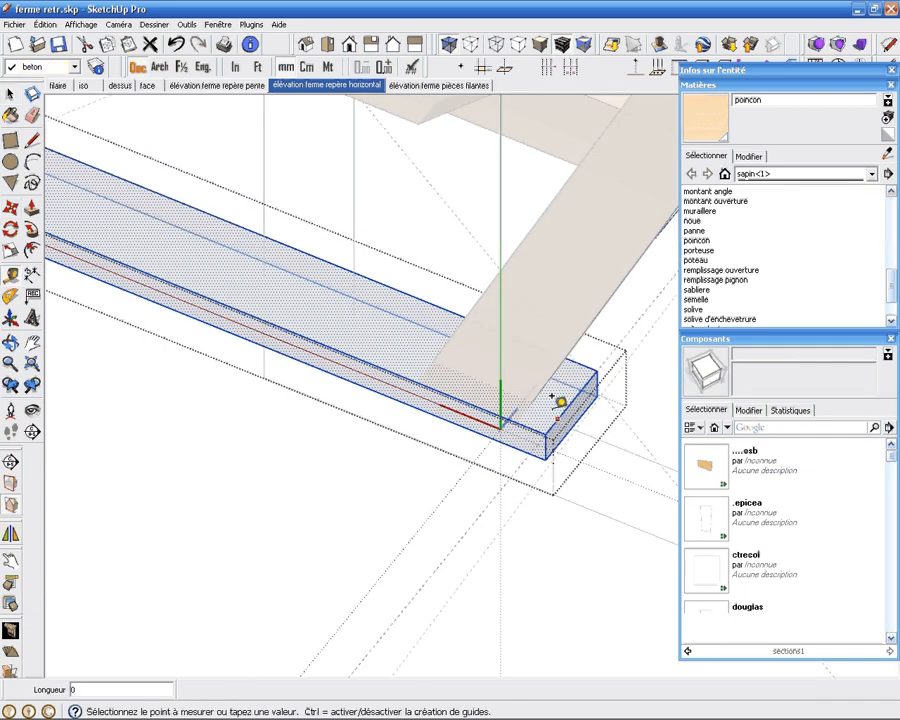
pyautogui.click(553, 398)
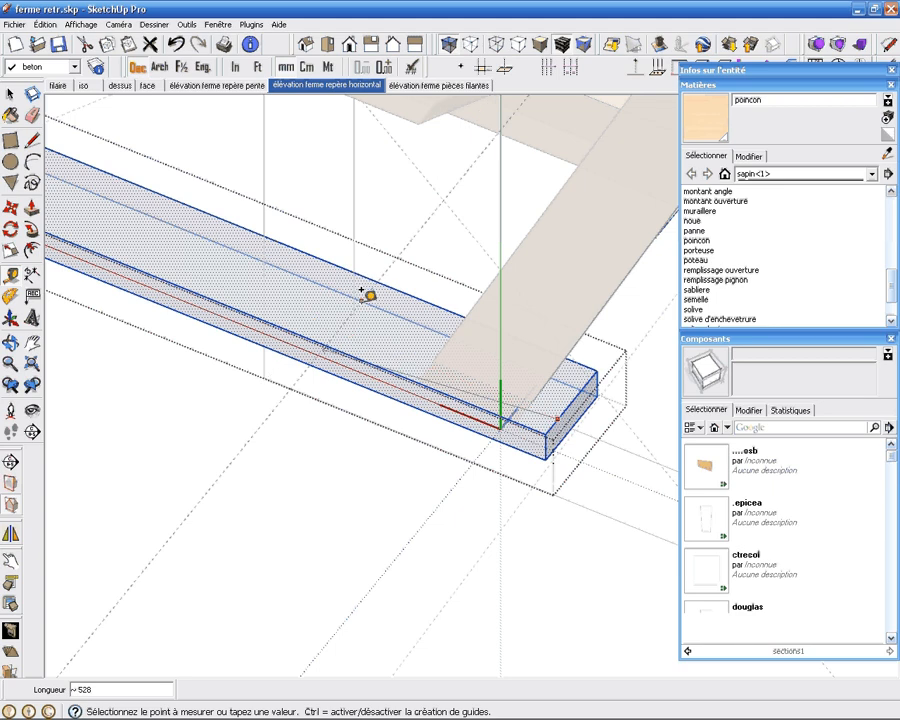
pyautogui.scroll(-3, 366, 238)
pyautogui.scroll(-1, 359, 233)
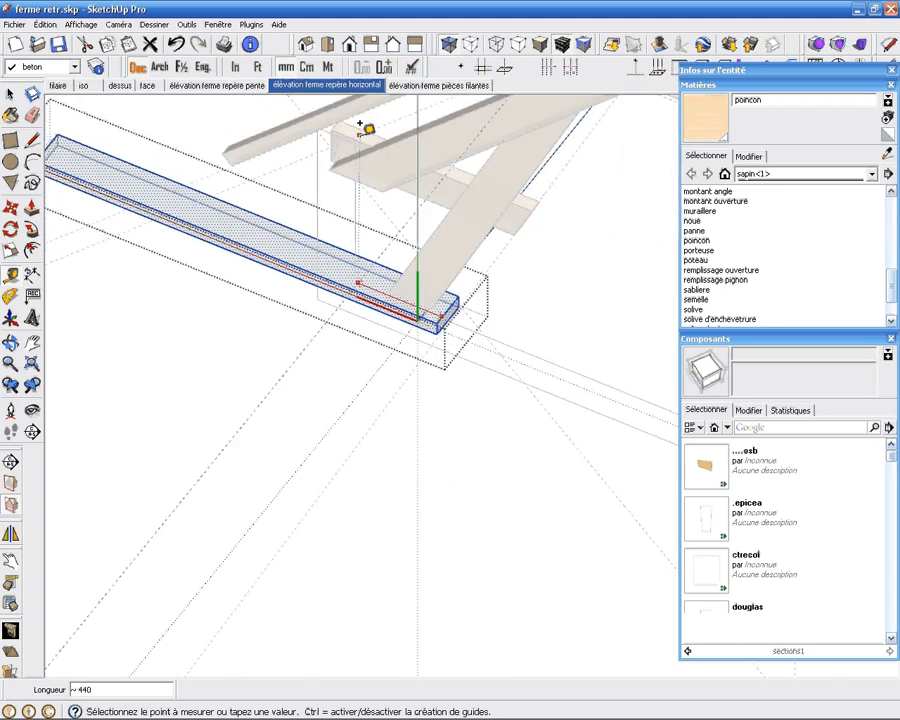
pyautogui.click(351, 133)
pyautogui.scroll(2, 350, 293)
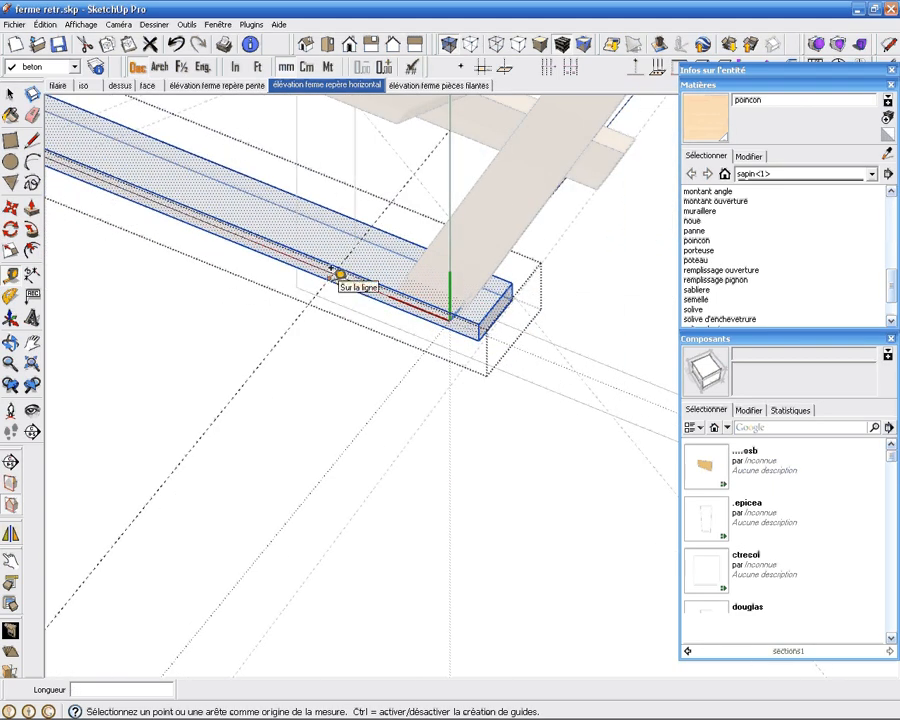
# Step: Split the beam's top face along the guide and remove the length beyond it with Push/Pull, leaving a short block under the strut
pyautogui.press('l')
pyautogui.click(338, 271)
pyautogui.click(373, 226)
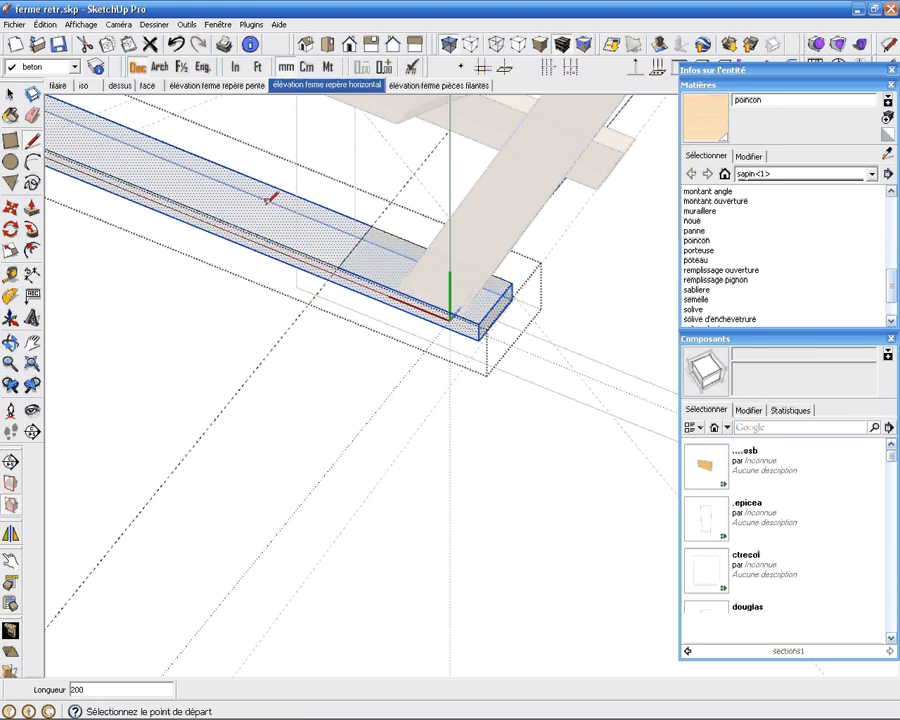
pyautogui.press('space')
pyautogui.click(282, 218)
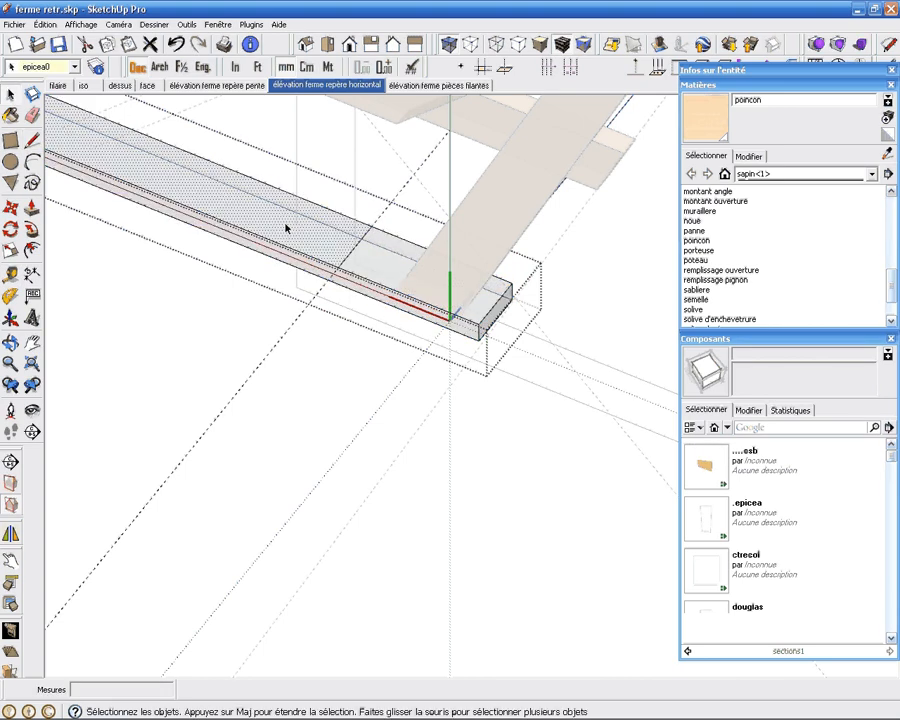
pyautogui.press('p')
pyautogui.moveTo(284, 225); pyautogui.dragTo(280, 263)
pyautogui.press('space')
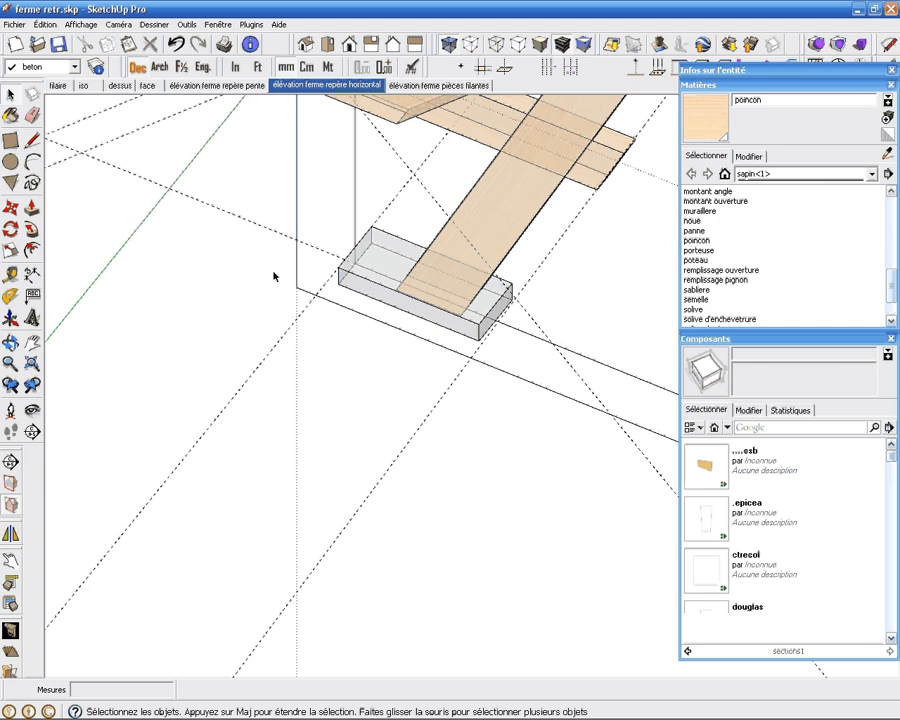
# Step: In the iso scene, draw a cut line across the strut at the block's top and remove the foot below it with Push/Pull
pyautogui.click(86, 86)
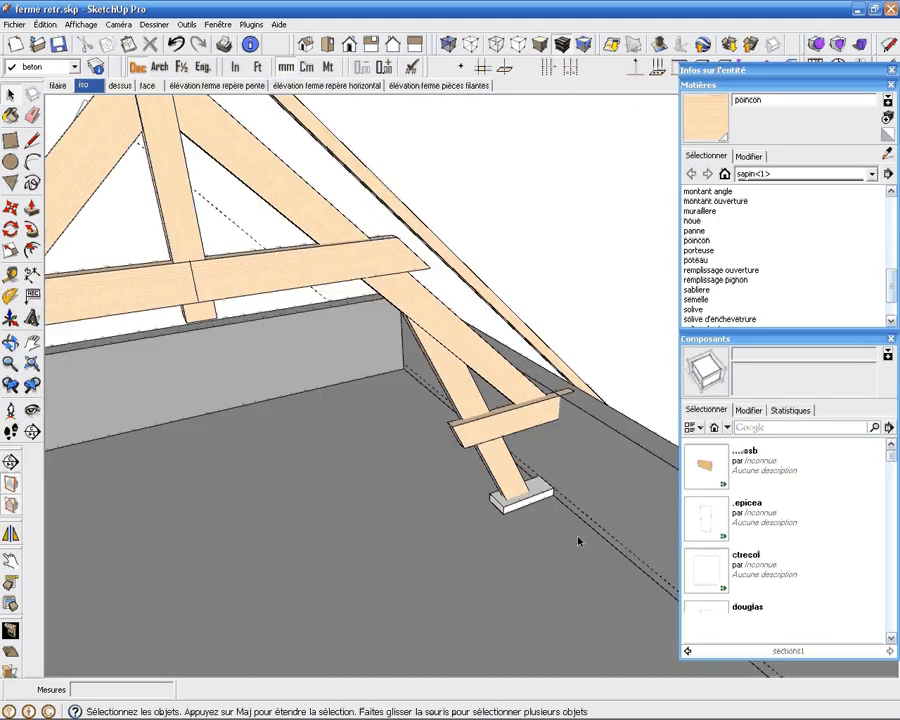
pyautogui.moveTo(578, 541); pyautogui.dragTo(433, 538, button='middle')
pyautogui.scroll(5, 470, 460)
pyautogui.scroll(5, 460, 478)
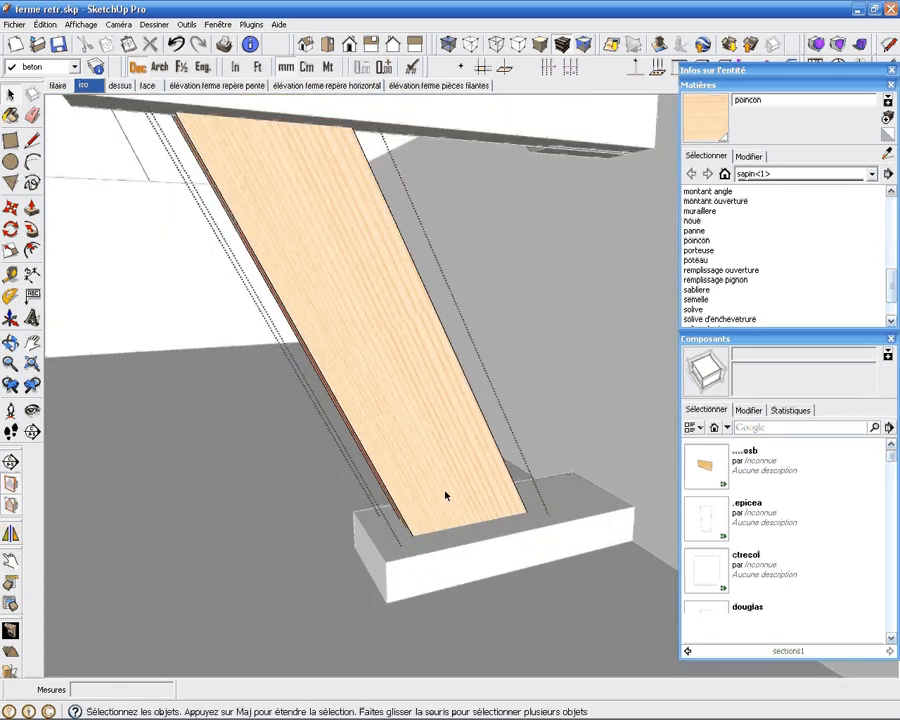
pyautogui.press('l')
pyautogui.click(412, 535)
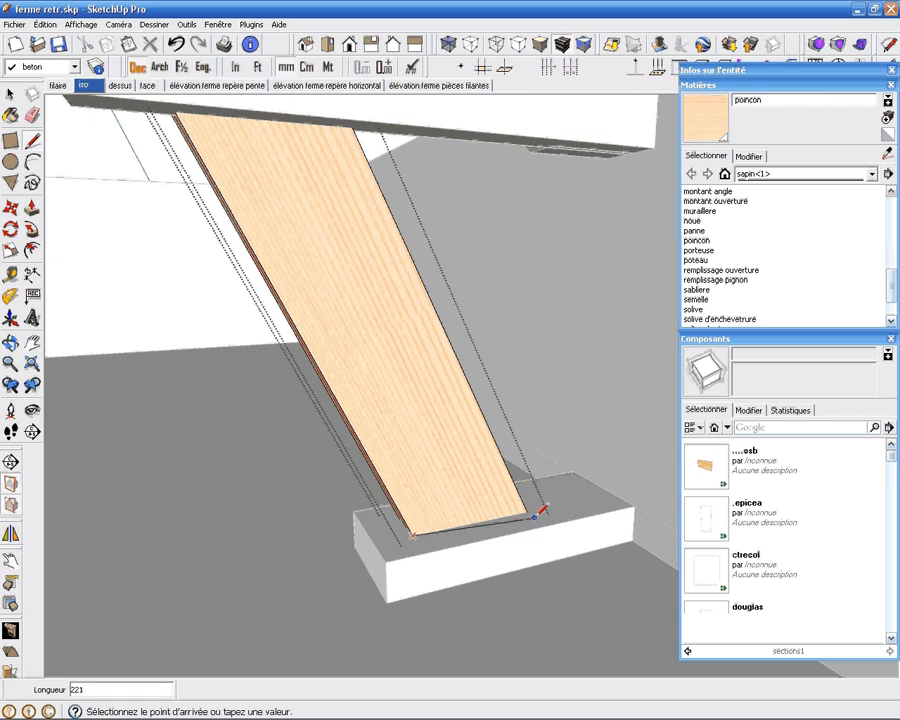
pyautogui.moveTo(538, 495); pyautogui.dragTo(636, 466, button='middle')
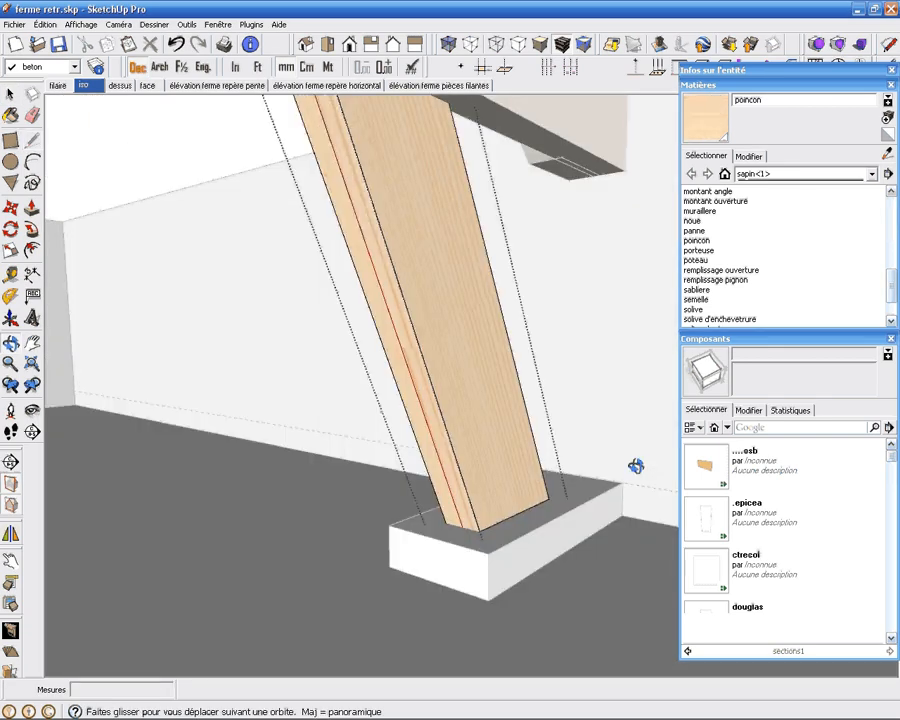
pyautogui.scroll(5, 464, 490)
pyautogui.press('space')
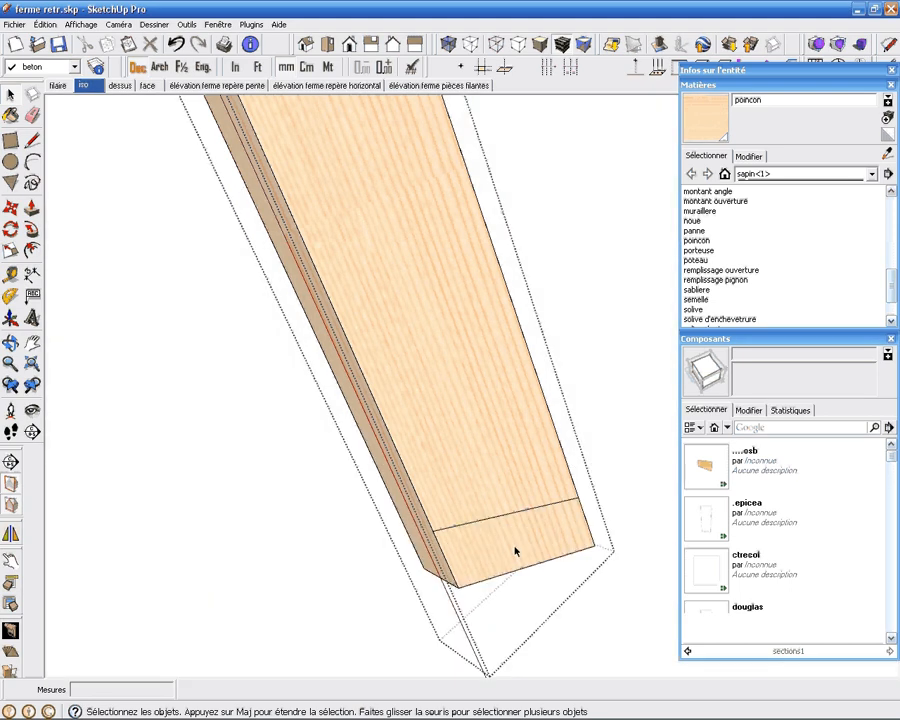
pyautogui.press('p')
pyautogui.click(514, 550)
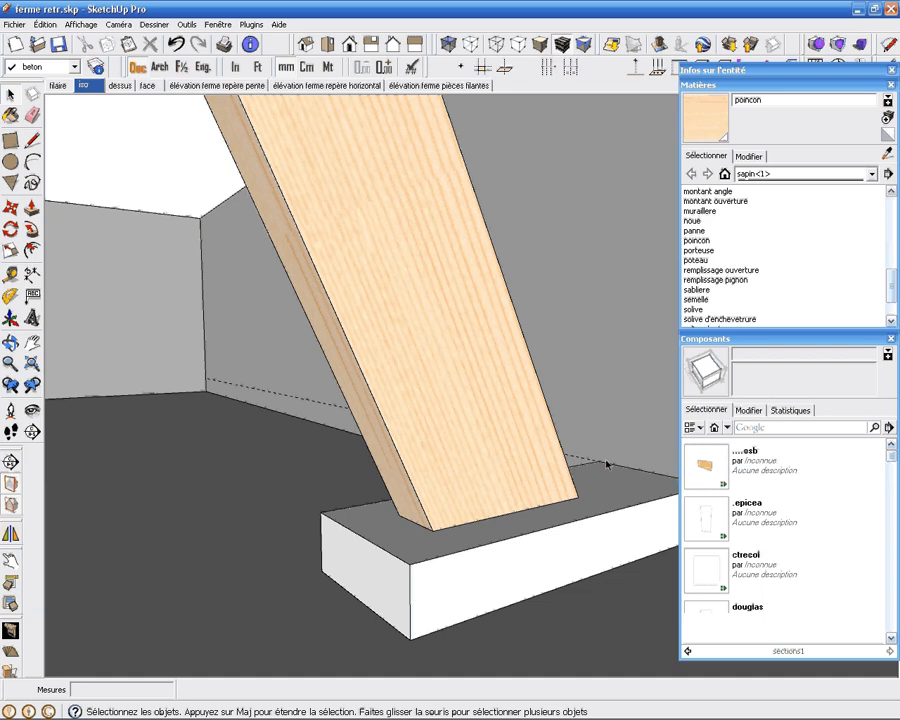
# Step: Examine how the trimmed strut rests on the block against the wall and fits into the truss
pyautogui.scroll(-3, 538, 502)
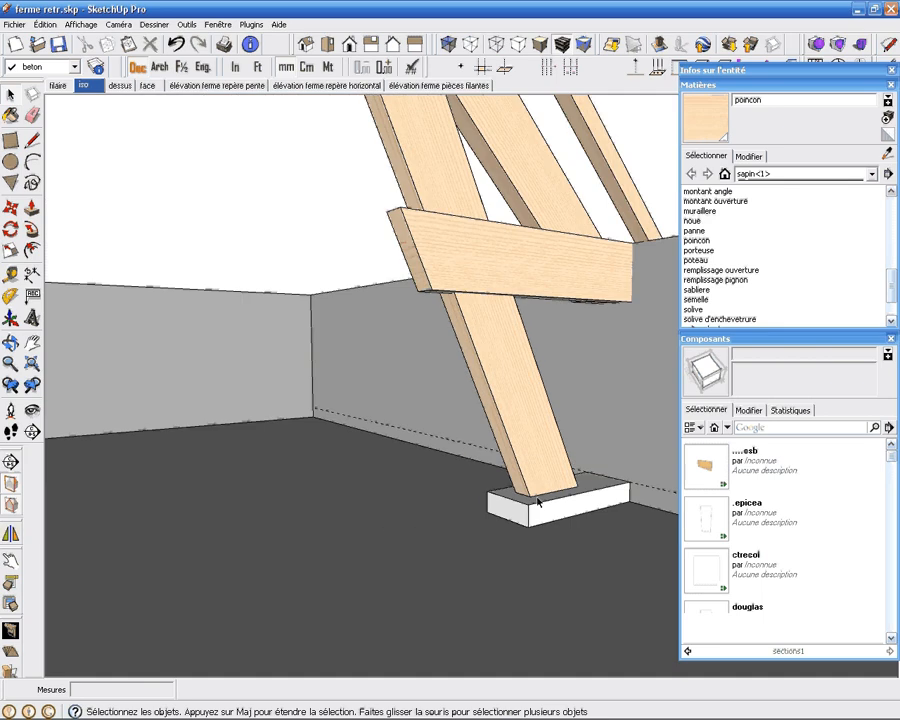
pyautogui.scroll(-2, 538, 502)
pyautogui.moveTo(545, 492); pyautogui.dragTo(636, 537, button='middle')
pyautogui.scroll(3, 549, 477)
pyautogui.scroll(-4, 386, 526)
pyautogui.scroll(-5, 642, 537)
pyautogui.scroll(5, 552, 574)
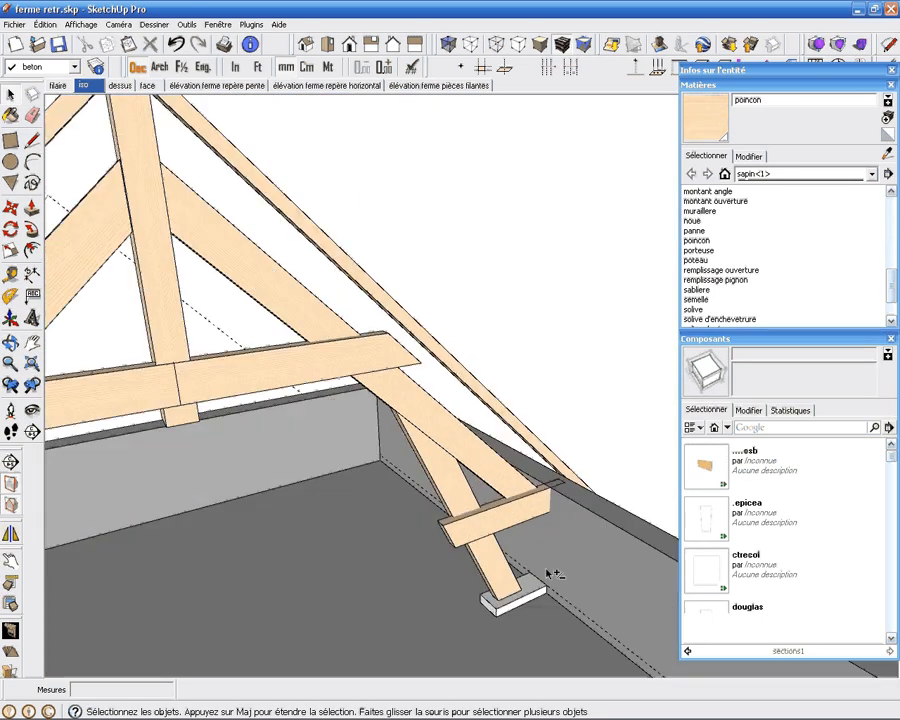
pyautogui.keyDown('shift'); pyautogui.moveTo(546, 570); pyautogui.dragTo(565, 537, button='middle'); pyautogui.keyUp('shift')
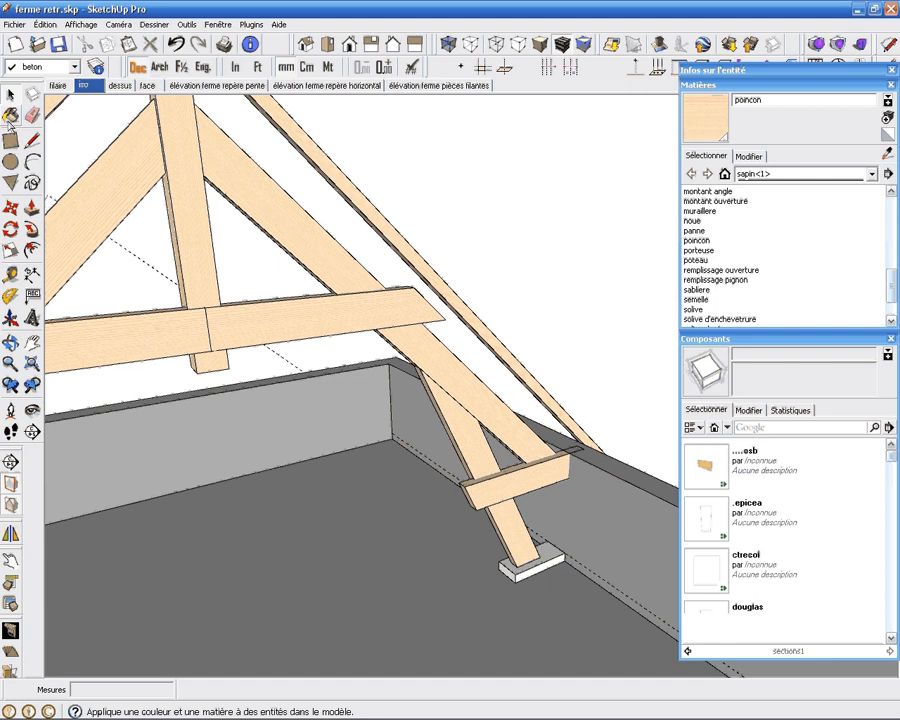
# Step: Paint the bearing block under the trimmed strut with the semelle material from the sapin library
pyautogui.click(10, 116)
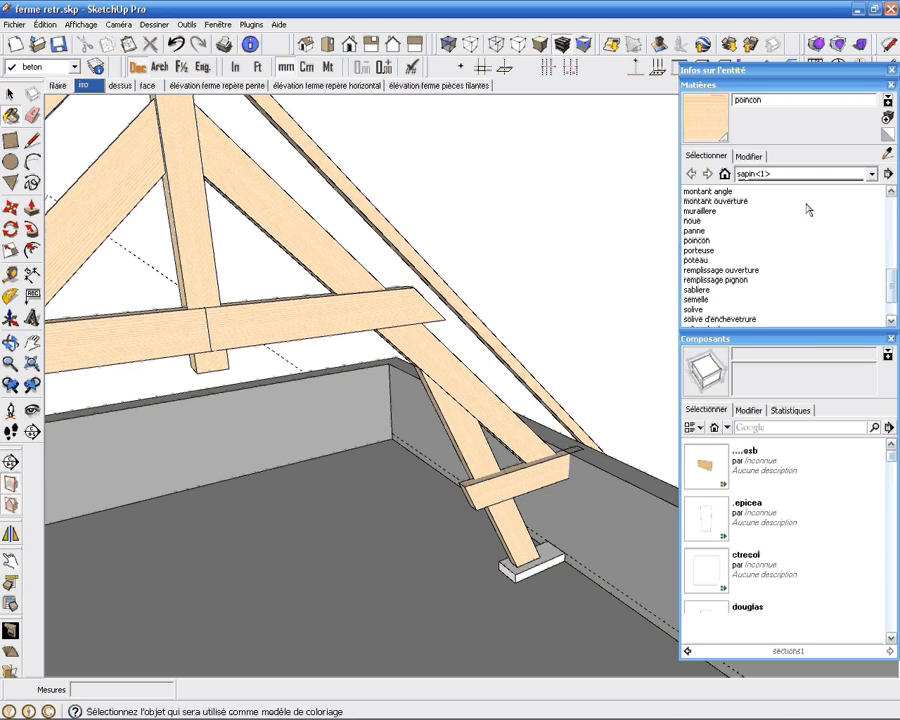
pyautogui.click(871, 174)
pyautogui.scroll(-4, 869, 332)
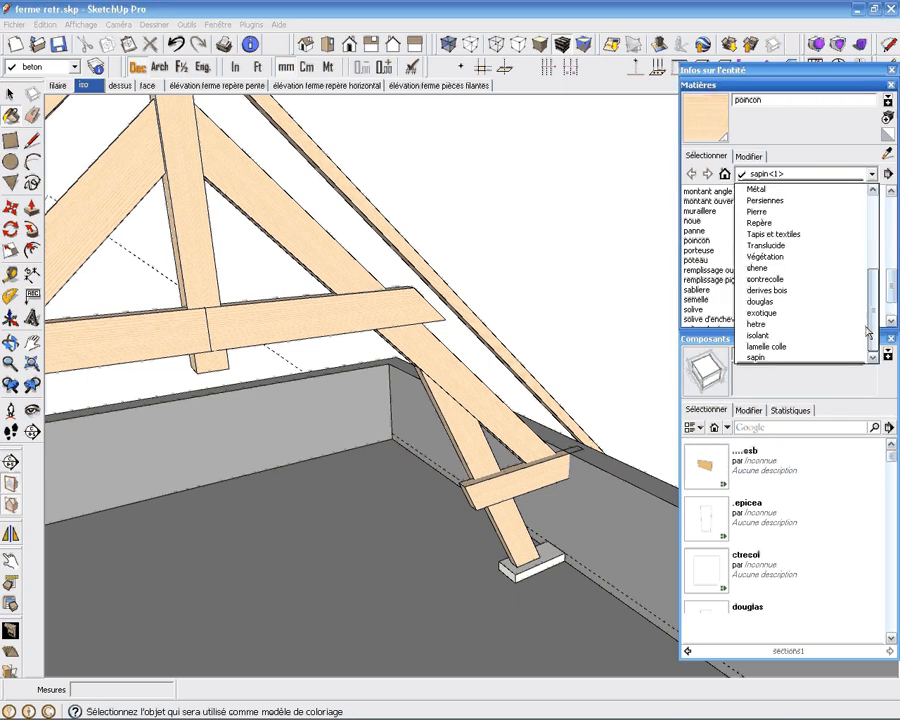
pyautogui.click(758, 359)
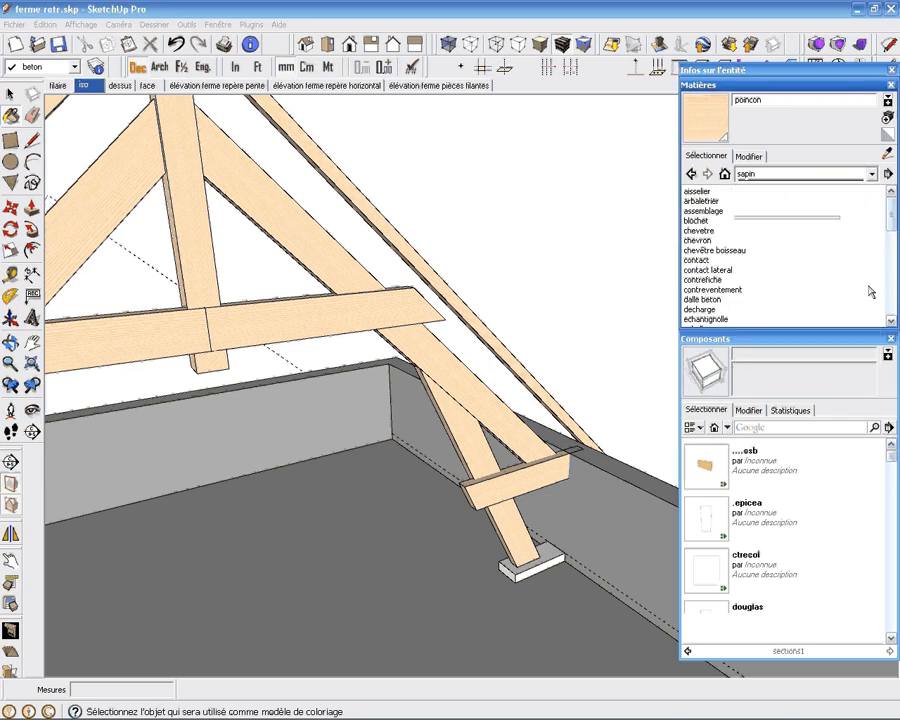
pyautogui.moveTo(892, 215); pyautogui.dragTo(896, 289)
pyautogui.click(707, 311)
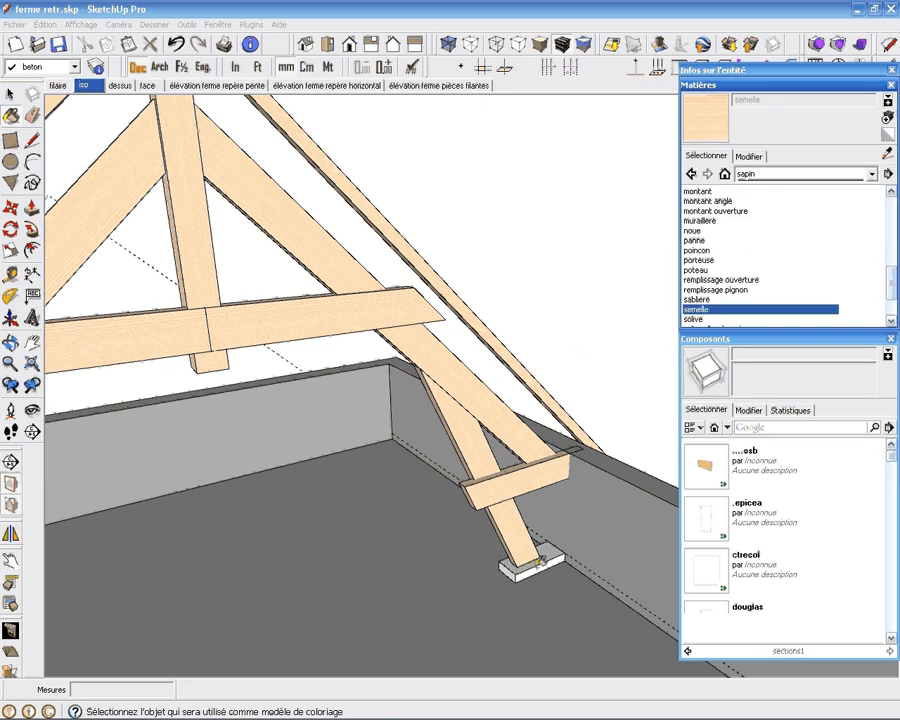
pyautogui.scroll(-4, 548, 551)
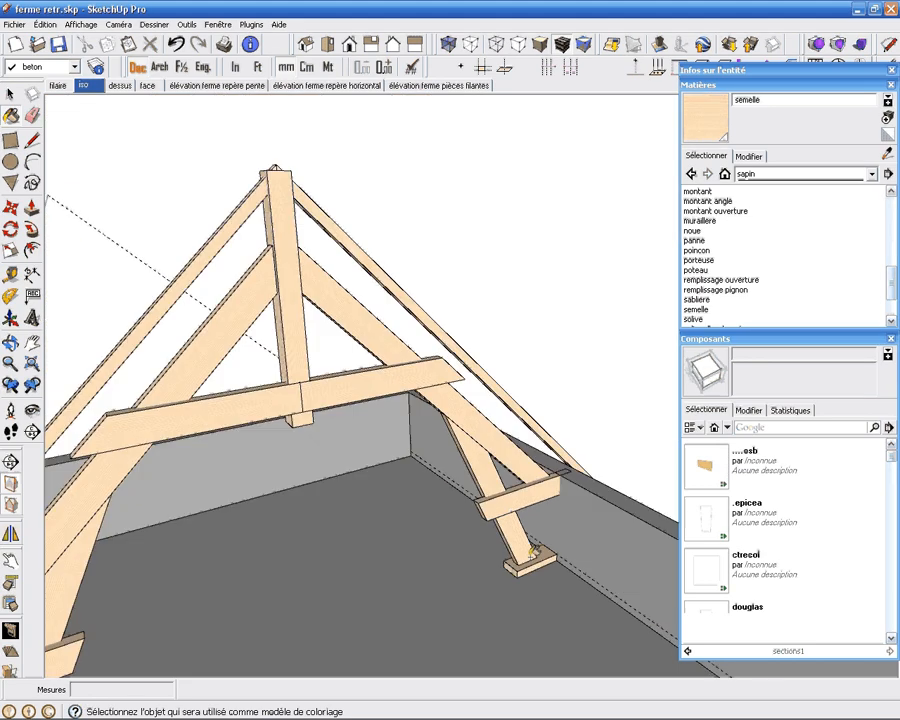
pyautogui.press('space')
pyautogui.scroll(5, 537, 560)
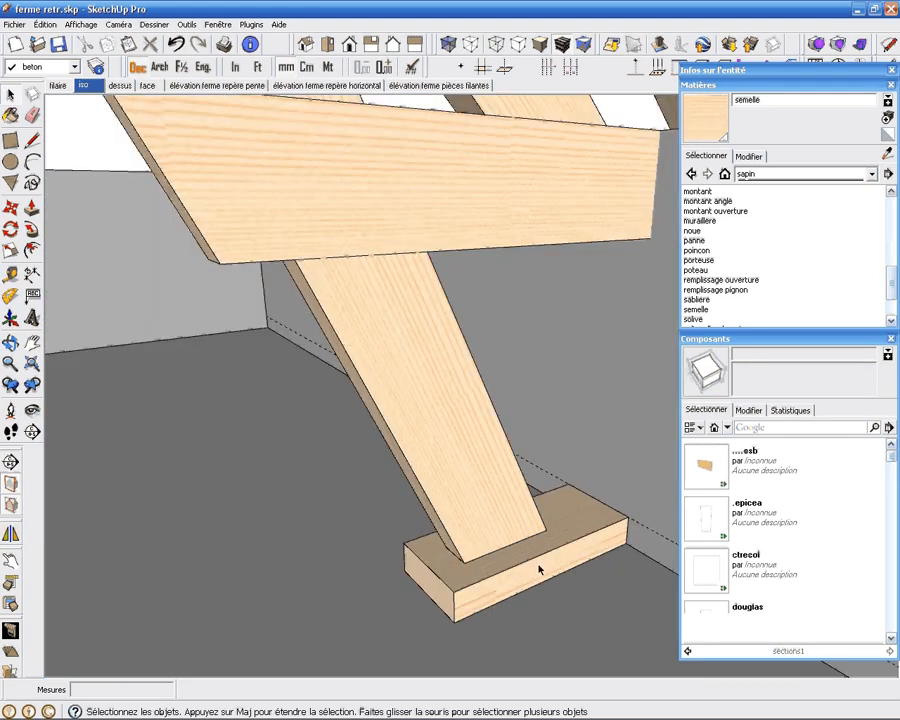
# Step: Mirror the bearing block to the opposite side of the truss about the central post's middle, keeping the original
pyautogui.scroll(-2, 539, 569)
pyautogui.scroll(-6, 537, 569)
pyautogui.moveTo(536, 546); pyautogui.dragTo(472, 456, button='middle')
pyautogui.scroll(4, 510, 475)
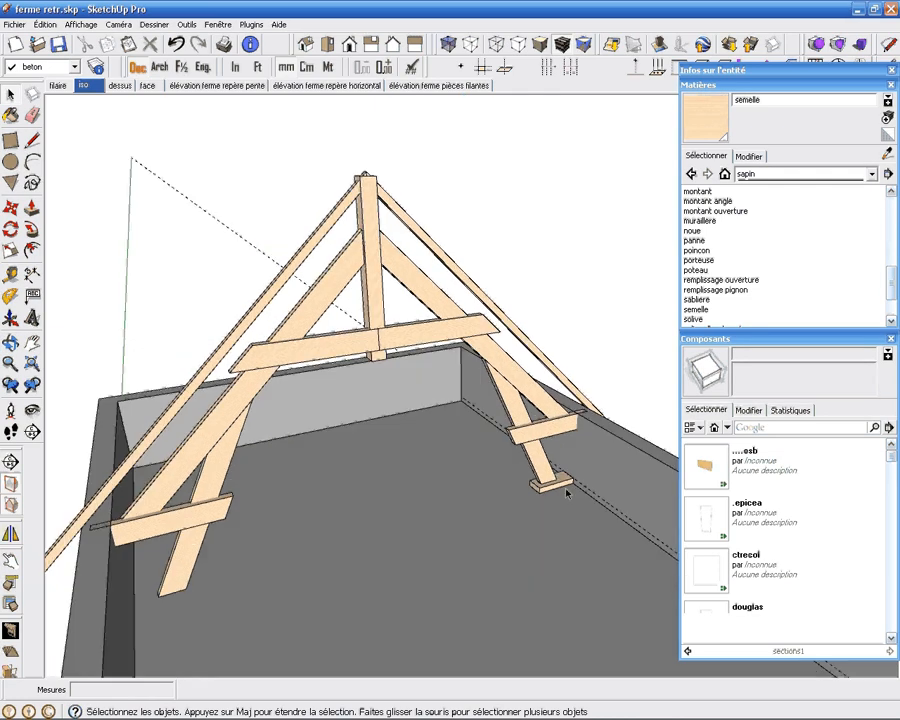
pyautogui.click(548, 487)
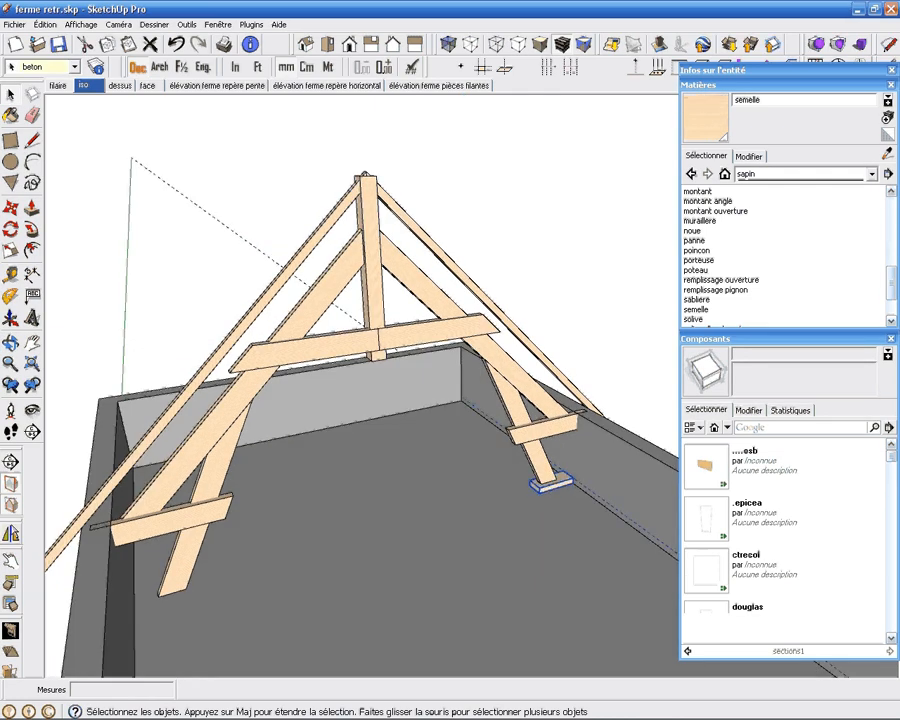
pyautogui.click(11, 533)
pyautogui.scroll(2, 307, 341)
pyautogui.moveTo(401, 270); pyautogui.dragTo(402, 378, button='middle')
pyautogui.scroll(2, 402, 378)
pyautogui.click(394, 302)
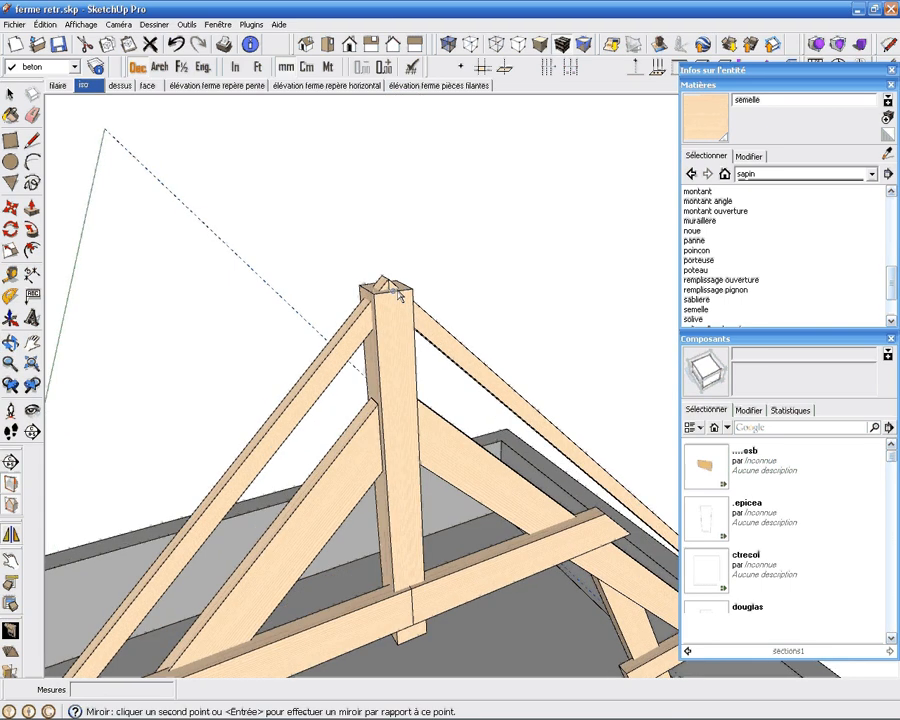
pyautogui.moveTo(400, 388); pyautogui.dragTo(537, 503, button='middle')
pyautogui.scroll(2, 541, 466)
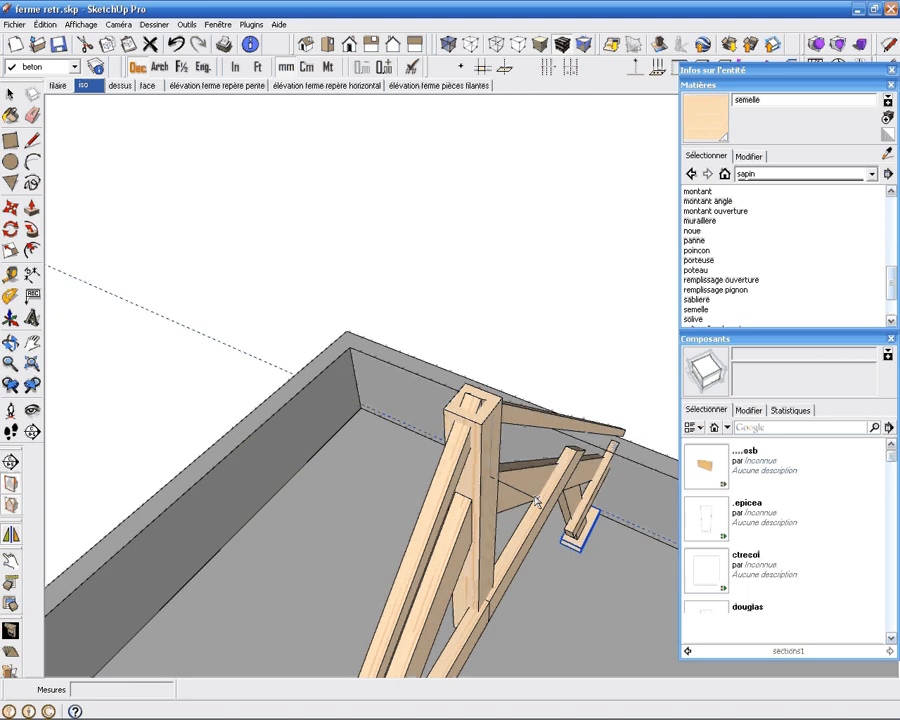
pyautogui.click(521, 494)
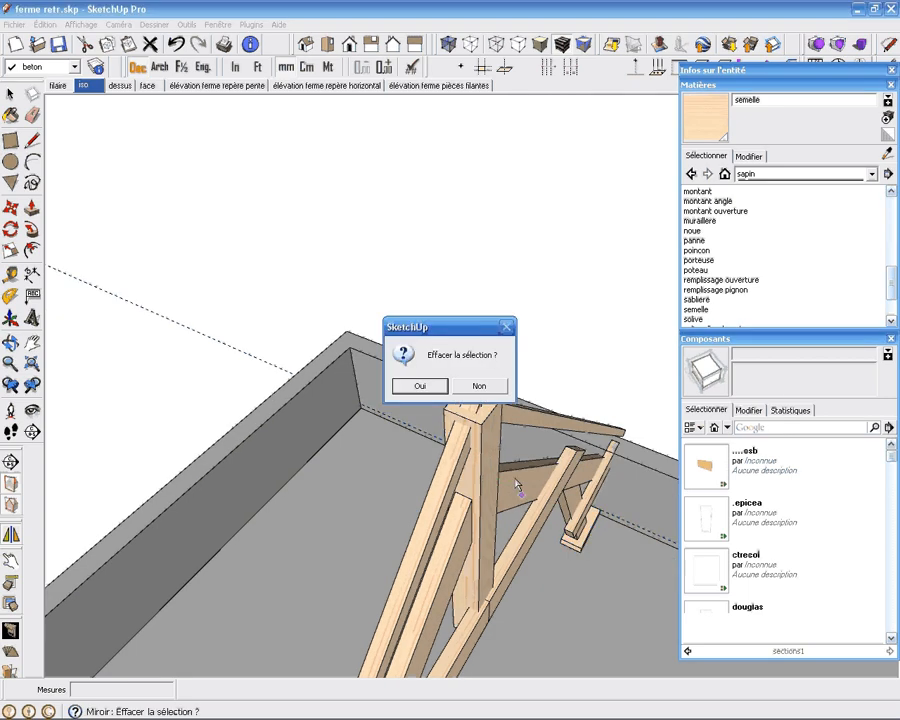
pyautogui.click(486, 390)
# Step: Select all the truss members with Selectionner Familles, based on the principal rafter and the collar tie half
pyautogui.scroll(-4, 548, 470)
pyautogui.moveTo(550, 480); pyautogui.dragTo(204, 324, button='middle')
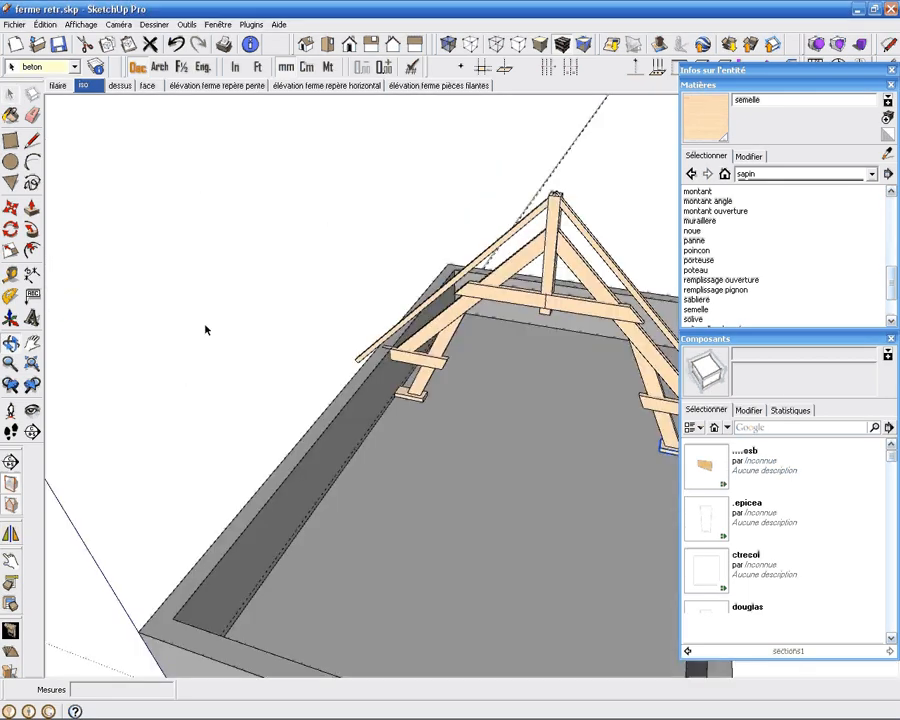
pyautogui.moveTo(430, 365); pyautogui.dragTo(184, 361, button='middle')
pyautogui.press('space')
pyautogui.rightClick(331, 322)
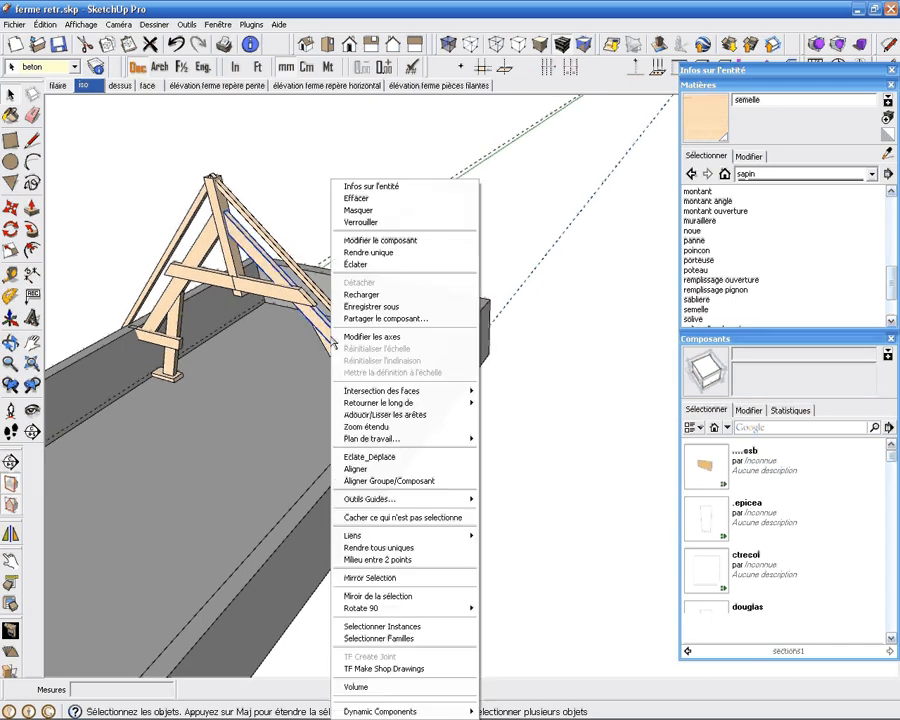
pyautogui.keyDown('shift'); pyautogui.click(308, 297); pyautogui.keyUp('shift')
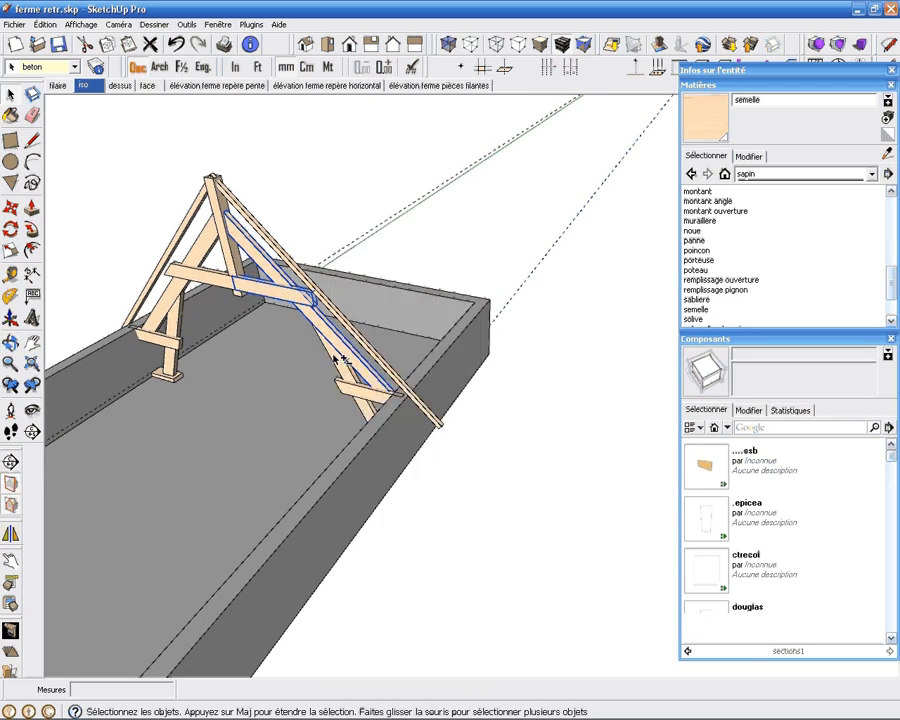
pyautogui.rightClick(346, 345)
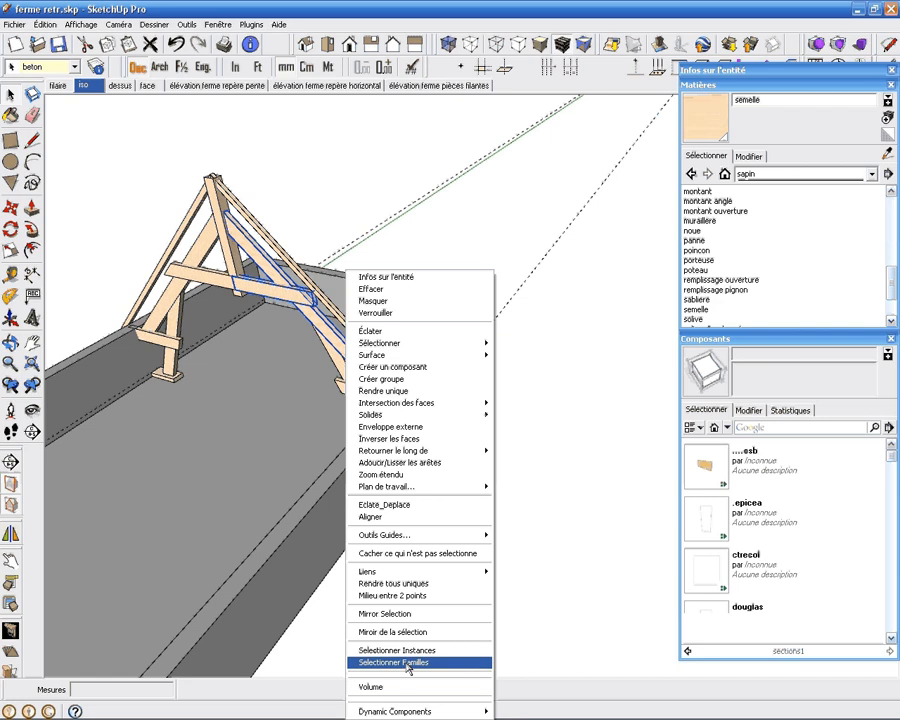
pyautogui.click(398, 662)
# Step: Copy the truss from its apex about 1626 mm along the green axis and repeat it for three evenly spaced copies
pyautogui.scroll(-3, 345, 455)
pyautogui.moveTo(345, 455); pyautogui.dragTo(426, 416, button='middle')
pyautogui.press('m')
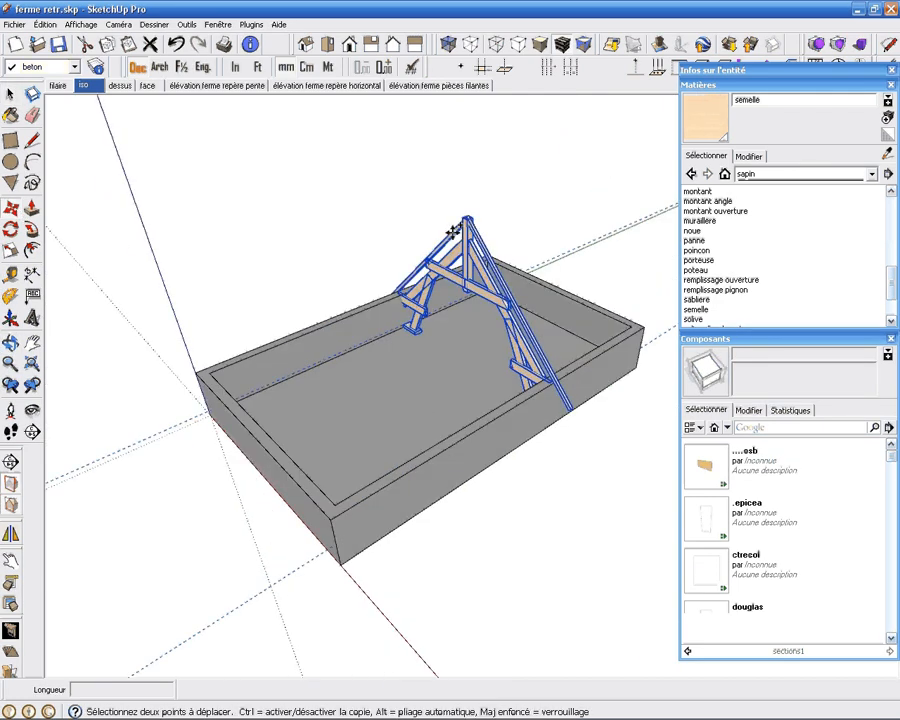
pyautogui.press('ctrl')
pyautogui.click(466, 214)
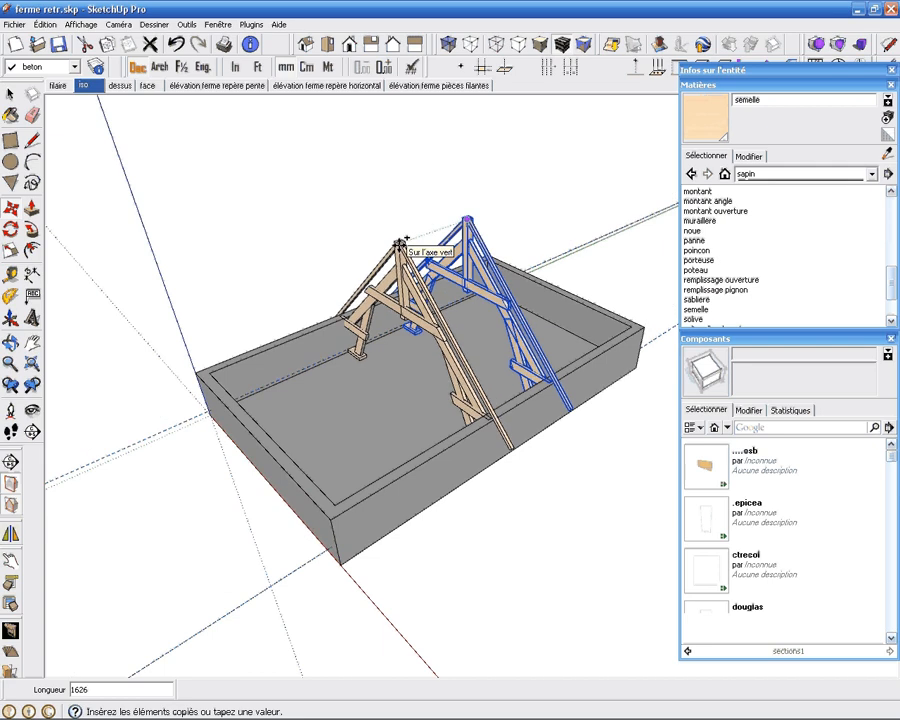
pyautogui.click(400, 242)
pyautogui.write('*')
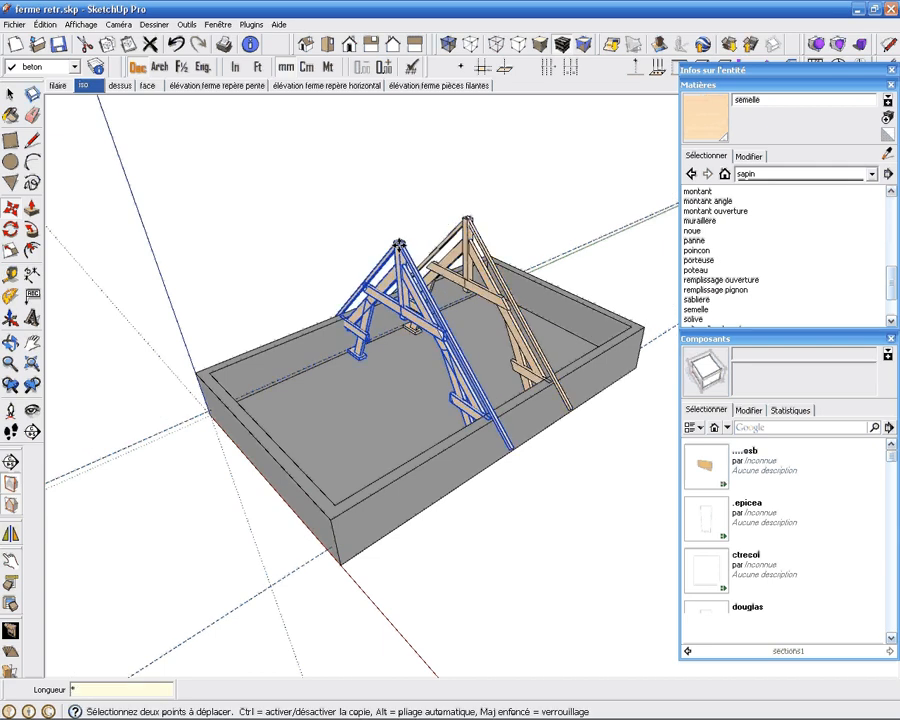
pyautogui.write('3')
pyautogui.press('Return')
pyautogui.press('space')
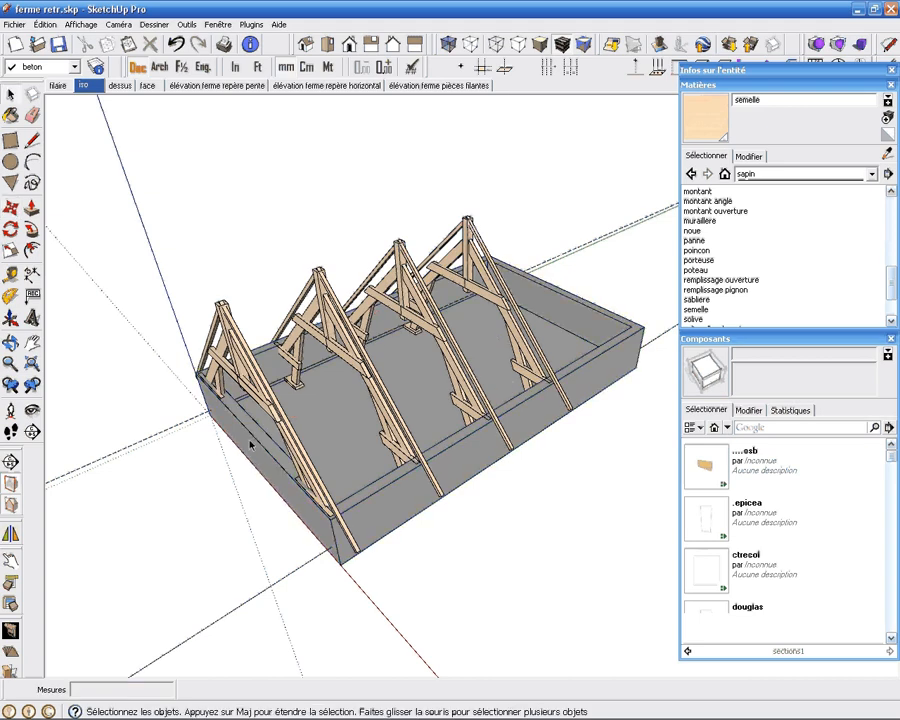
# Step: Inside the wall component, move the near end wall outward along the green axis to lengthen the building beyond the last truss
pyautogui.doubleClick(251, 444)
pyautogui.moveTo(157, 352); pyautogui.dragTo(374, 648)
pyautogui.press('m')
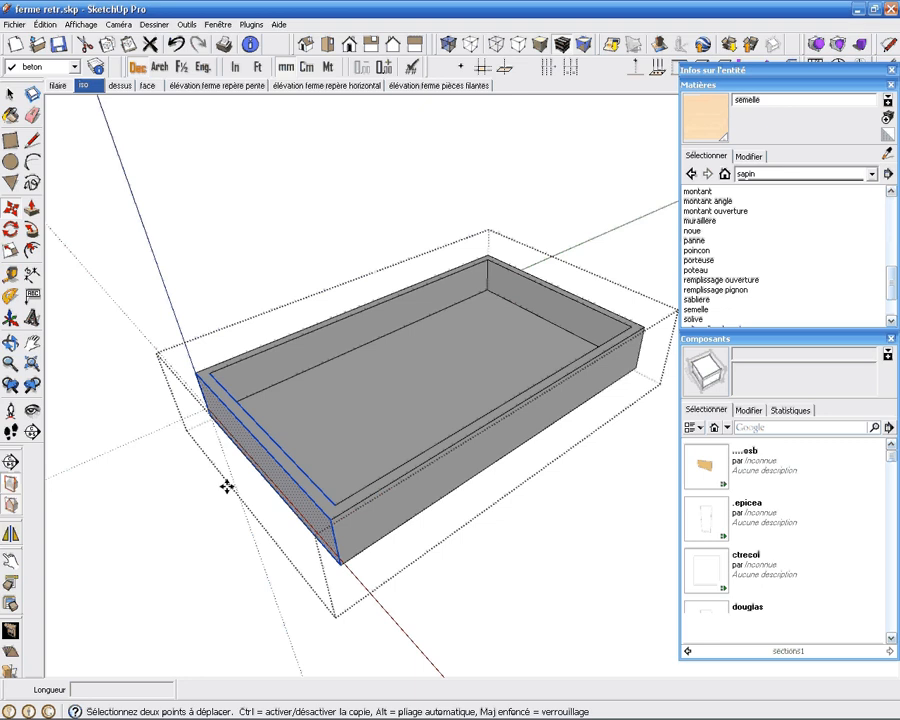
pyautogui.click(330, 524)
pyautogui.click(229, 573)
pyautogui.press('space')
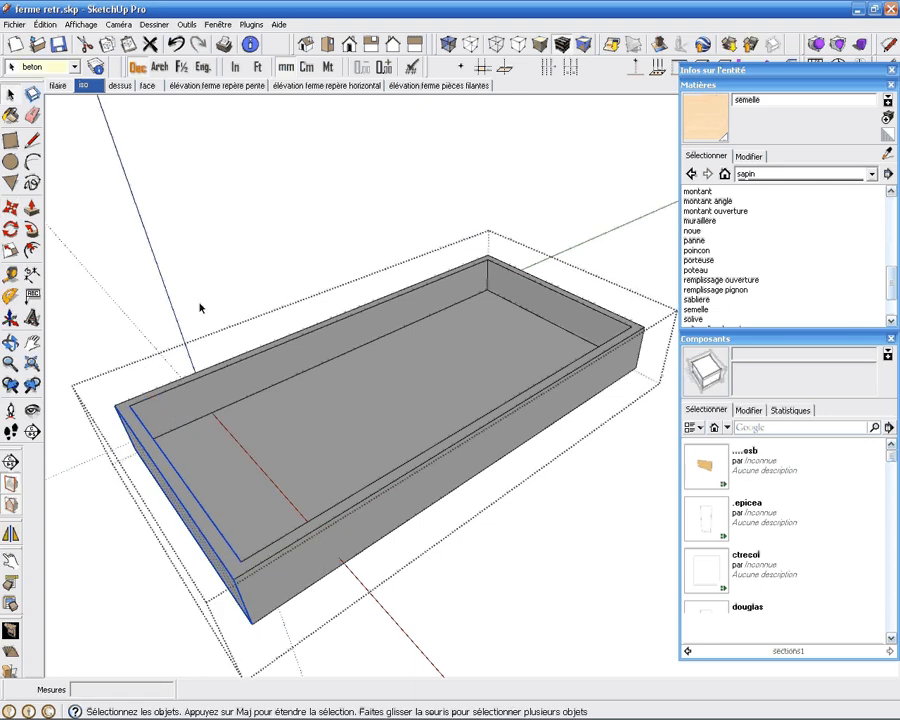
pyautogui.click(201, 307)
# Step: Select every element sharing the material of the front truss's rafter and principal rafter, and remove them all
pyautogui.moveTo(233, 388); pyautogui.dragTo(468, 397, button='middle')
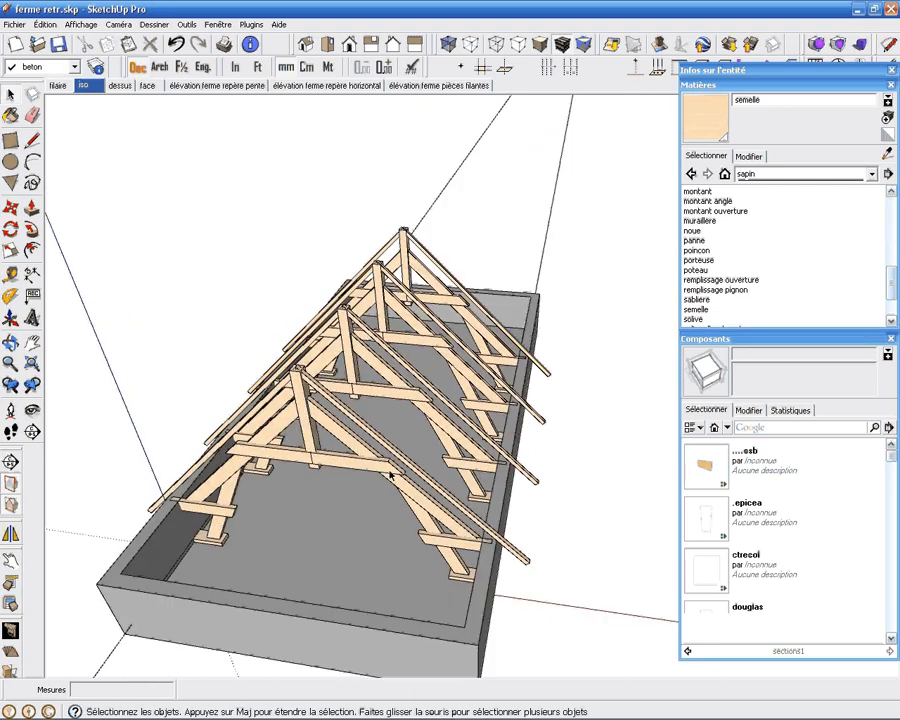
pyautogui.moveTo(392, 472); pyautogui.dragTo(295, 372, button='middle')
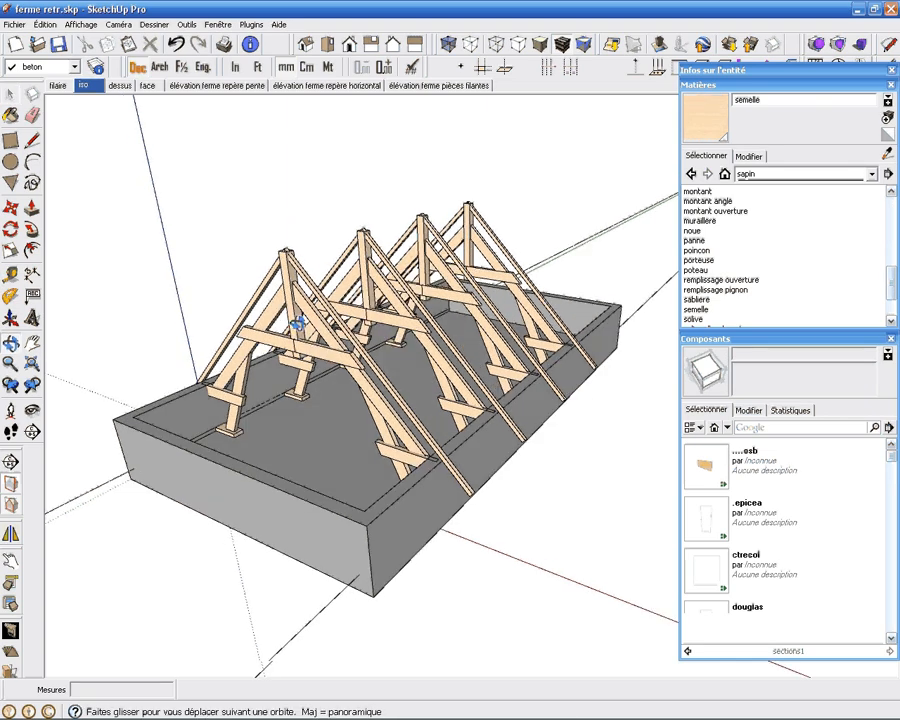
pyautogui.scroll(2, 337, 338)
pyautogui.moveTo(339, 338); pyautogui.dragTo(366, 321, button='middle')
pyautogui.click(368, 320)
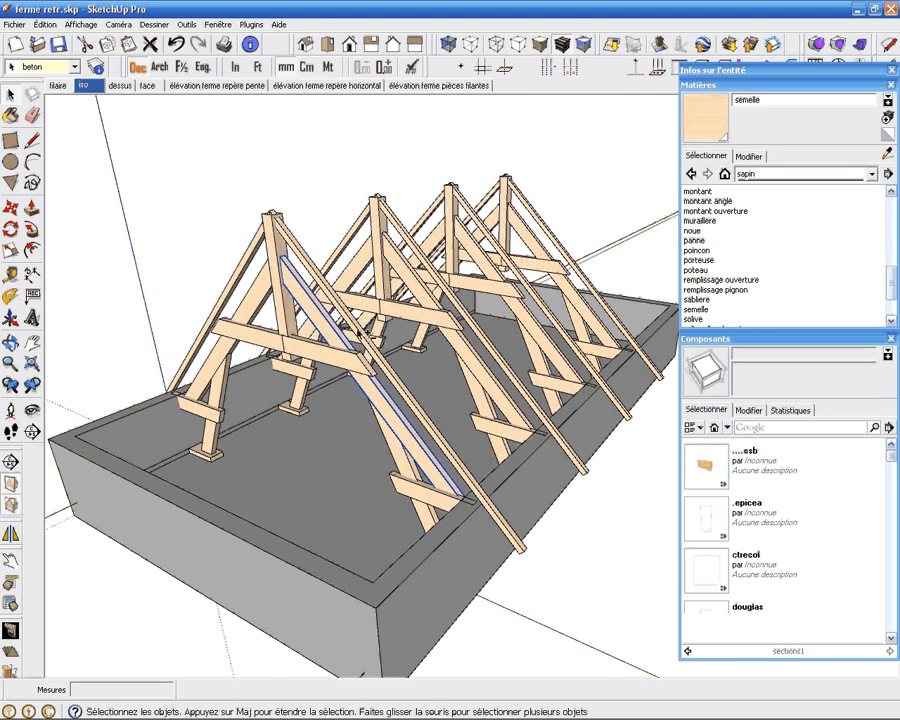
pyautogui.keyDown('shift'); pyautogui.click(358, 331); pyautogui.keyUp('shift')
pyautogui.rightClick(358, 331)
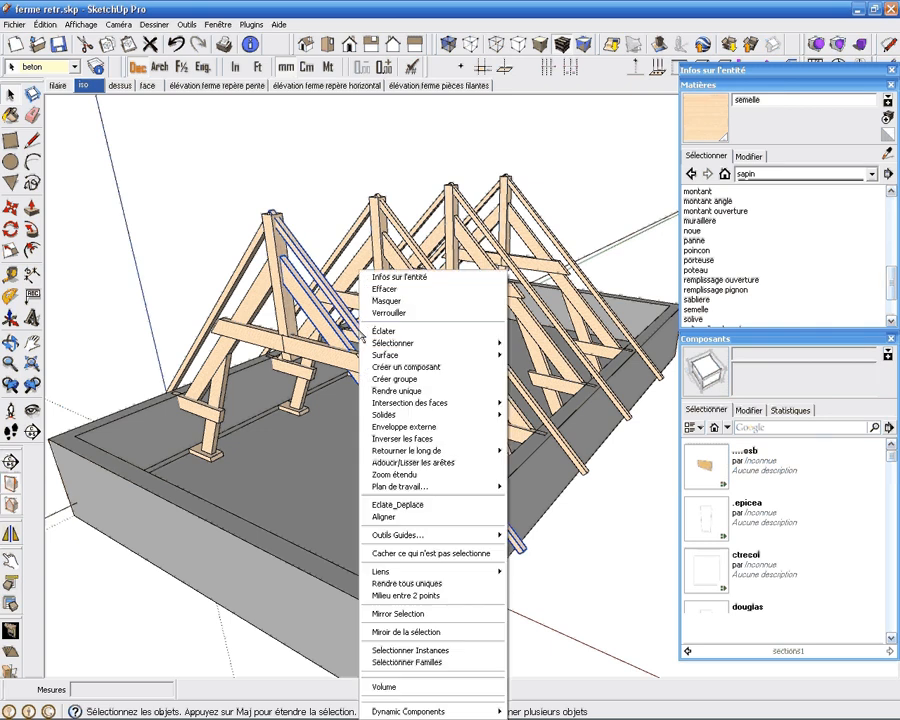
pyautogui.moveTo(420, 343)
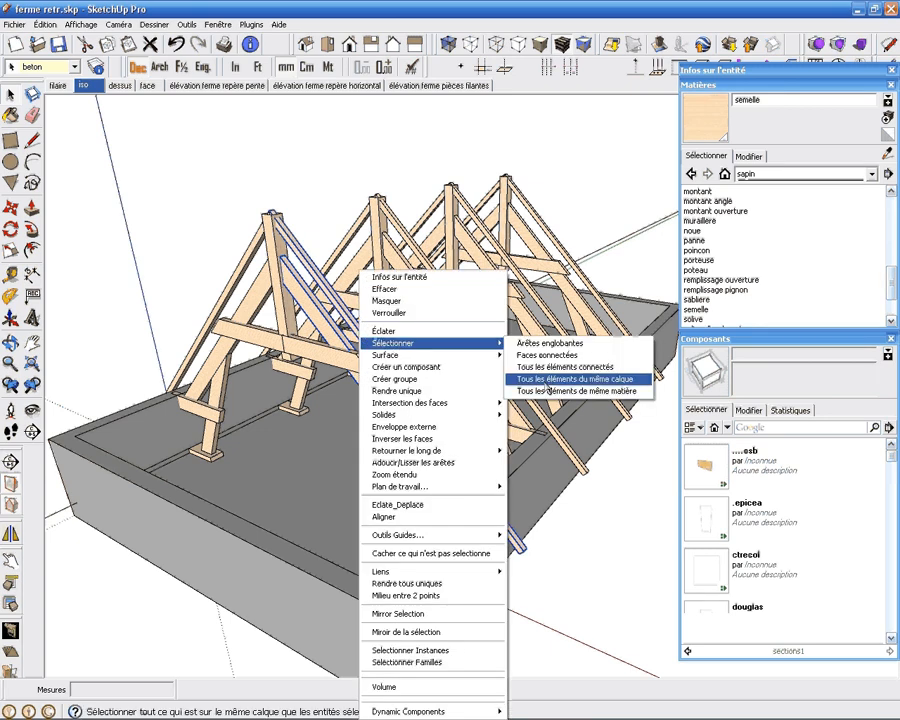
pyautogui.click(635, 397)
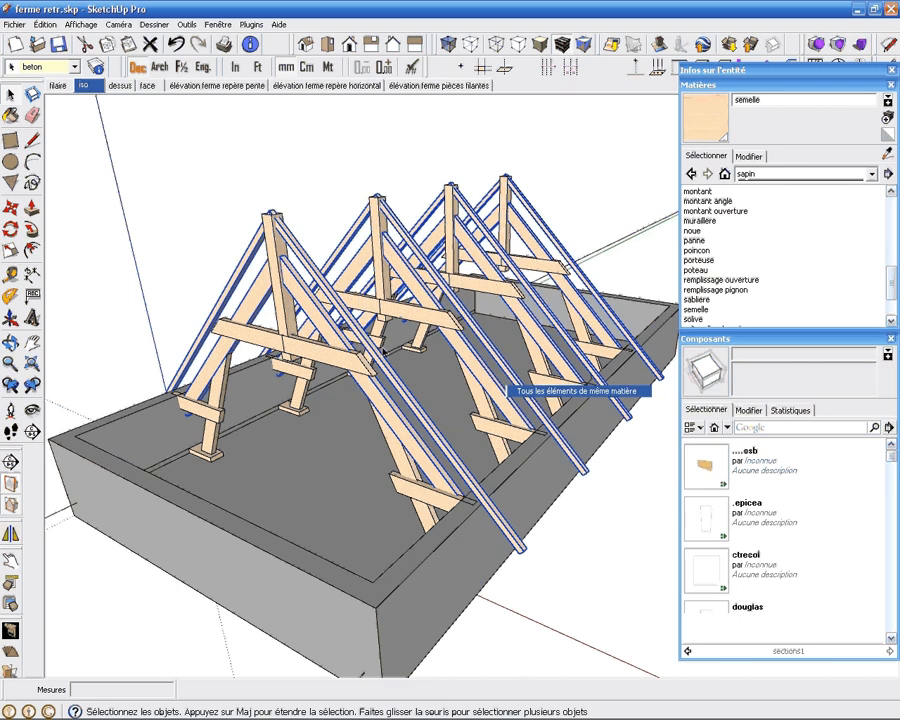
pyautogui.moveTo(635, 397); pyautogui.dragTo(105, 314, button='middle')
pyautogui.press('Delete')
pyautogui.moveTo(106, 313); pyautogui.dragTo(383, 278)
pyautogui.press('space')
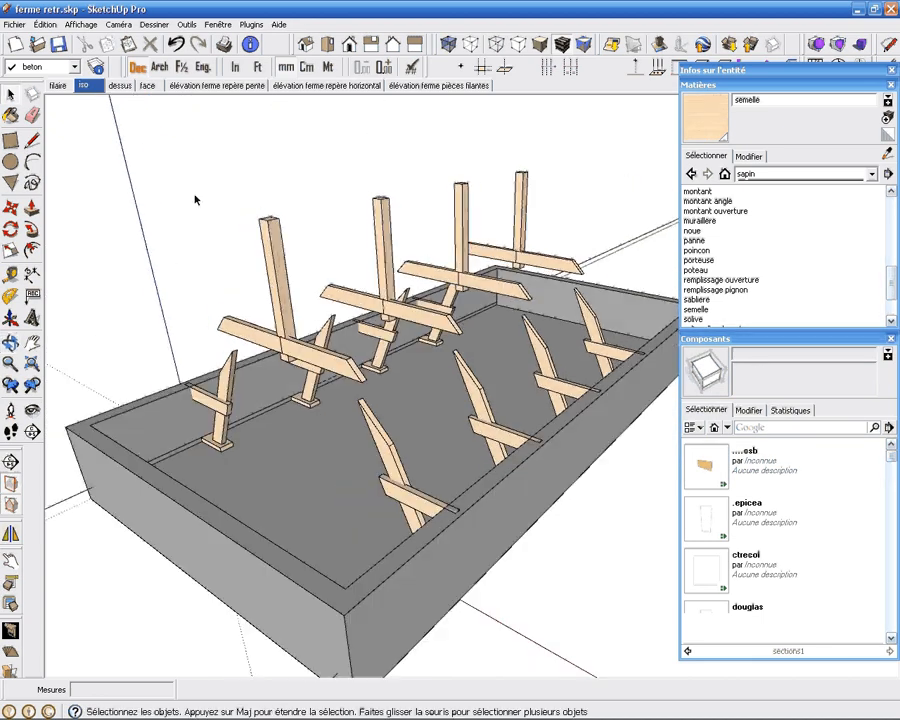
# Step: Return to the iso scene with the rafters restored and examine the row of trusses across the lengthened walls
pyautogui.click(94, 86)
pyautogui.keyDown('shift'); pyautogui.moveTo(227, 541); pyautogui.dragTo(365, 415, button='middle'); pyautogui.keyUp('shift')
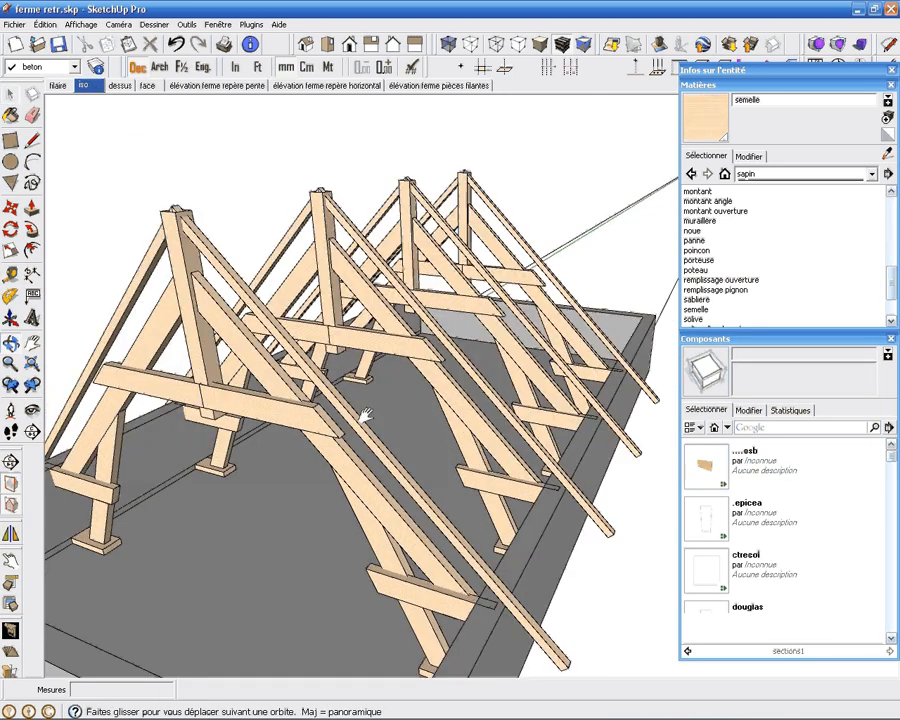
pyautogui.scroll(-3, 365, 415)
pyautogui.press('space')
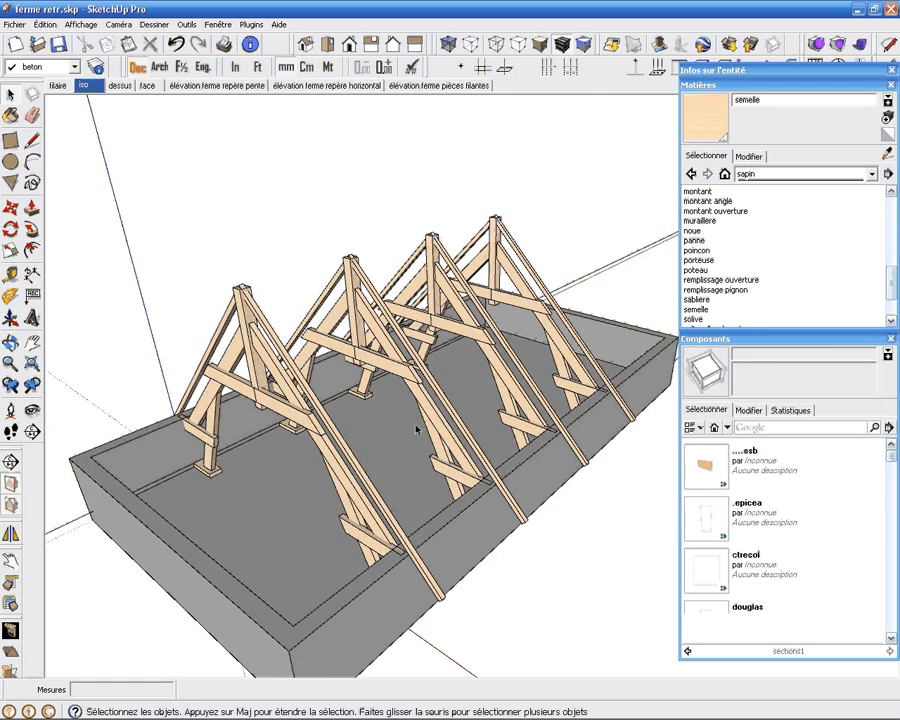
pyautogui.moveTo(284, 436); pyautogui.dragTo(400, 342, button='middle')
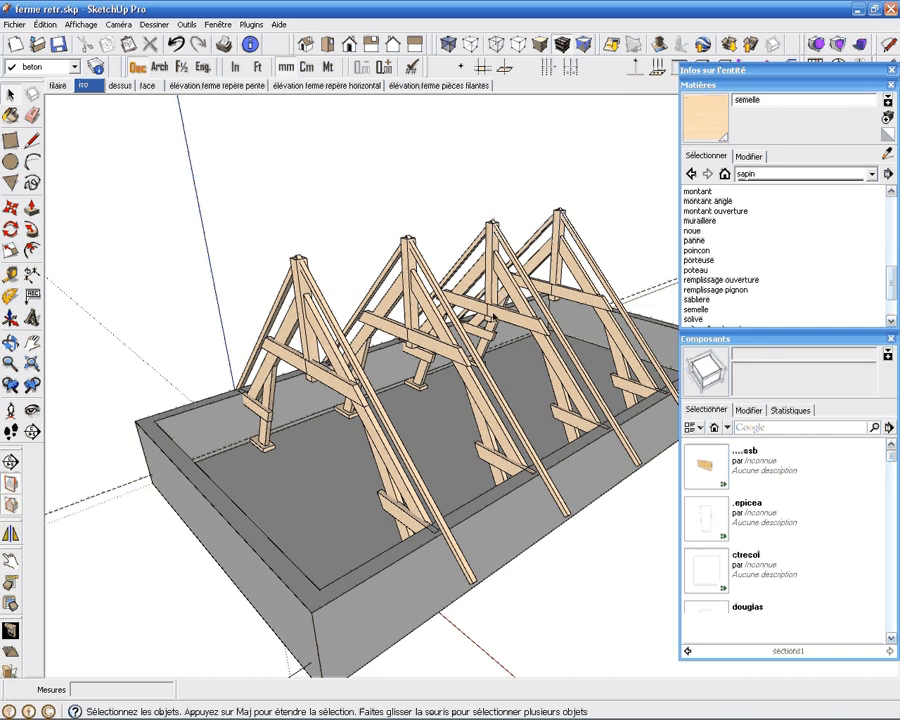
# Step: Use Trim and Keep to notch the truss's king post with both halves of the collar tie
pyautogui.moveTo(492, 317); pyautogui.dragTo(492, 407, button='middle')
pyautogui.scroll(5, 455, 331)
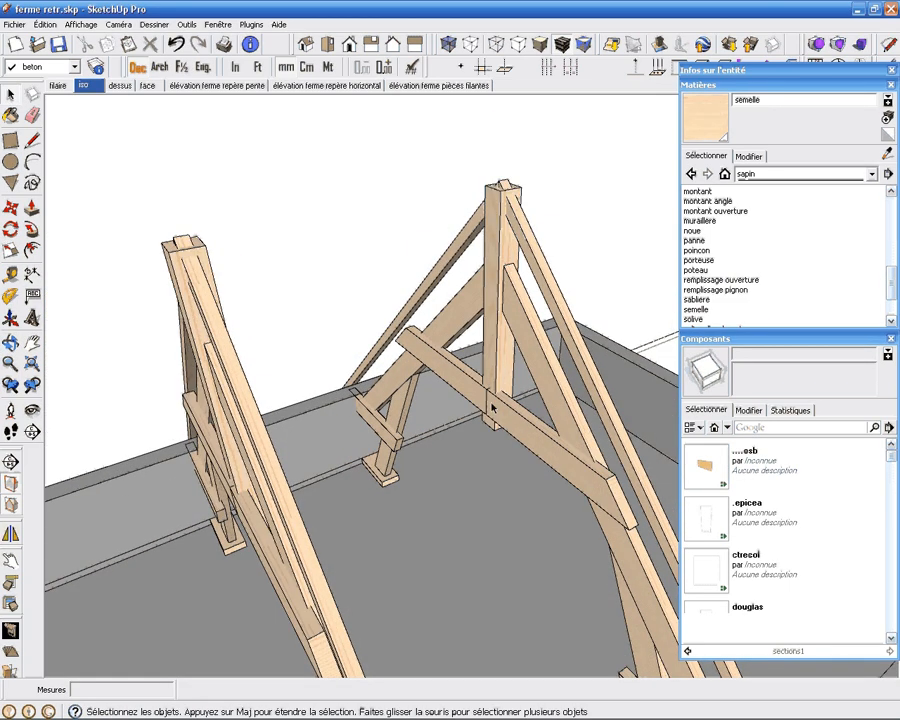
pyautogui.click(186, 24)
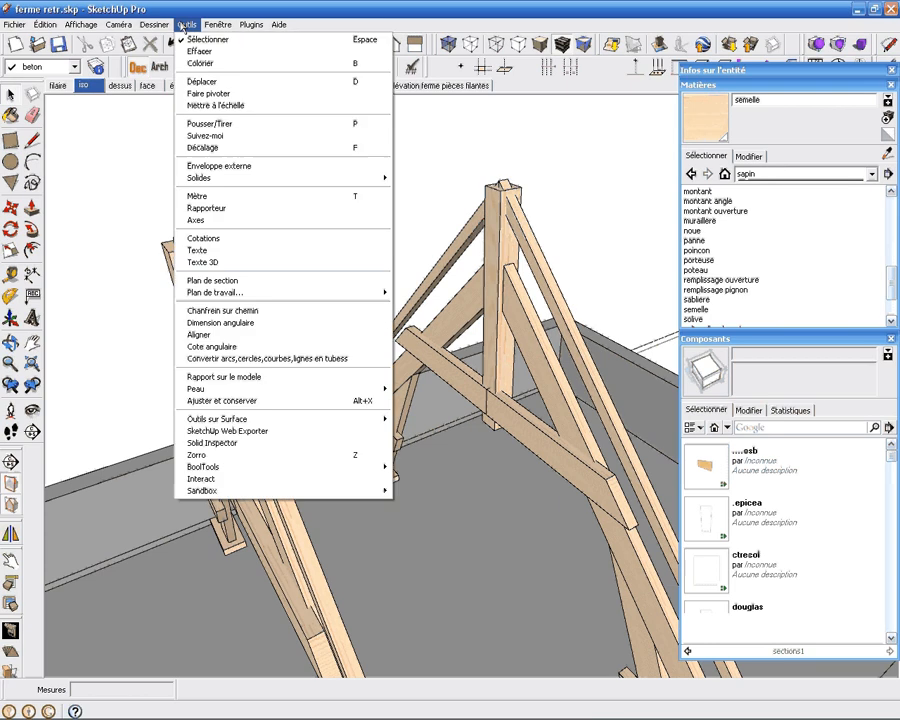
pyautogui.click(222, 400)
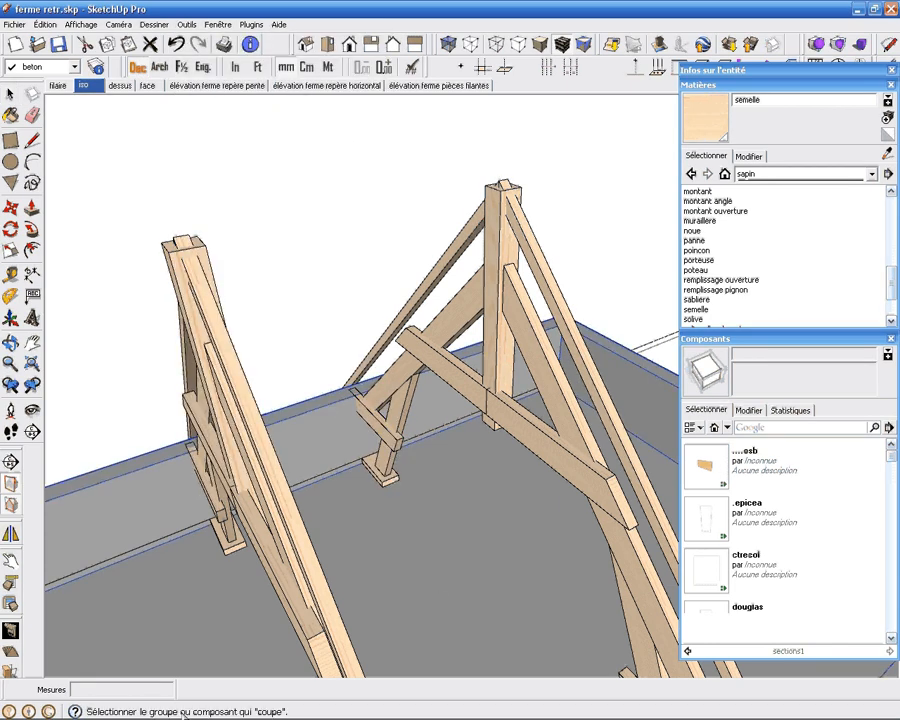
pyautogui.click(549, 425)
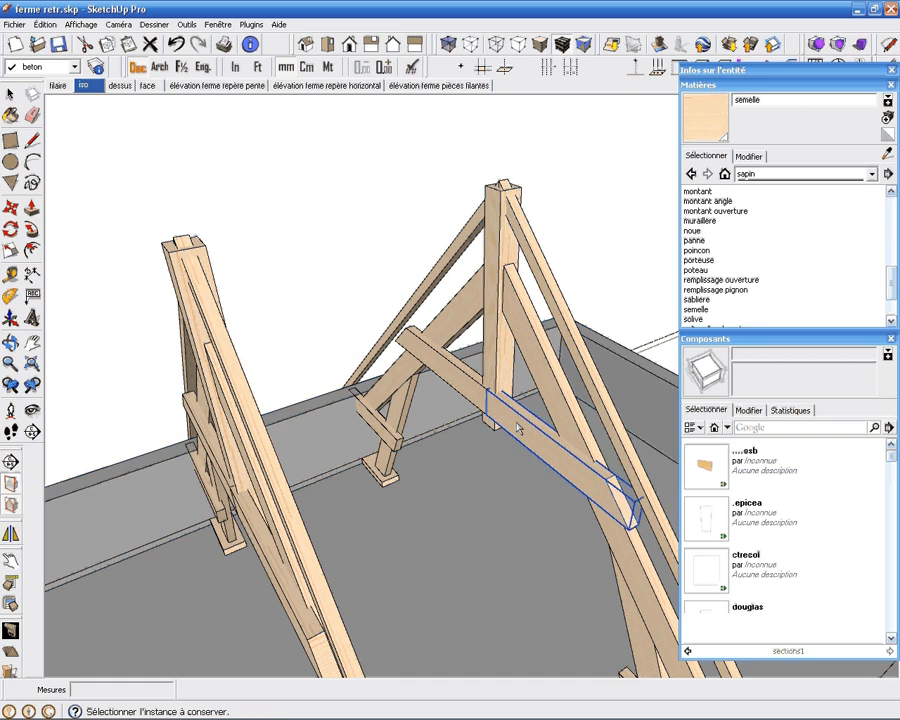
pyautogui.click(505, 367)
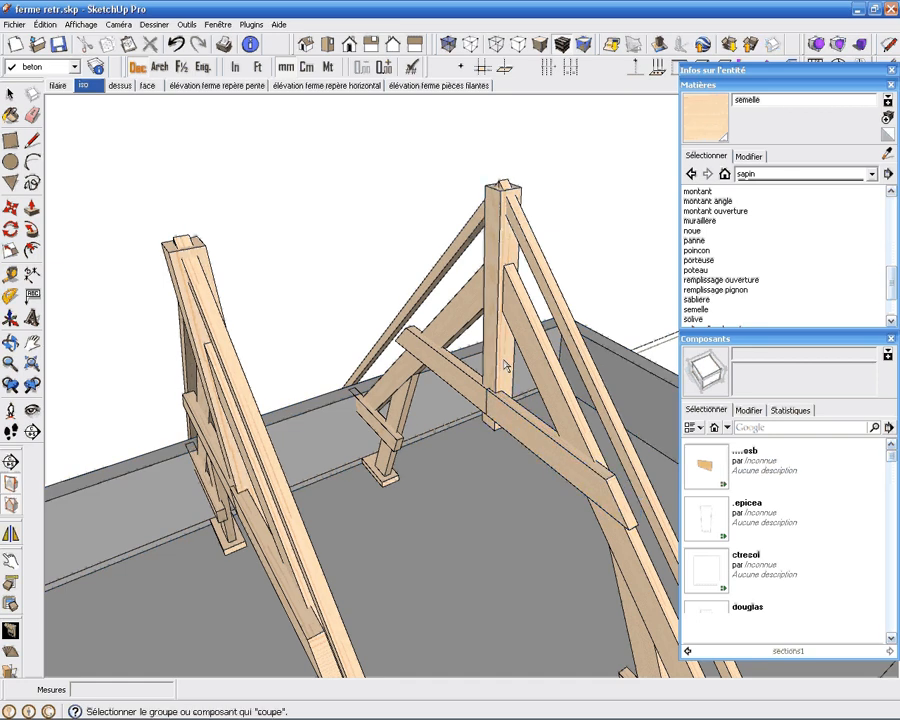
pyautogui.click(401, 372)
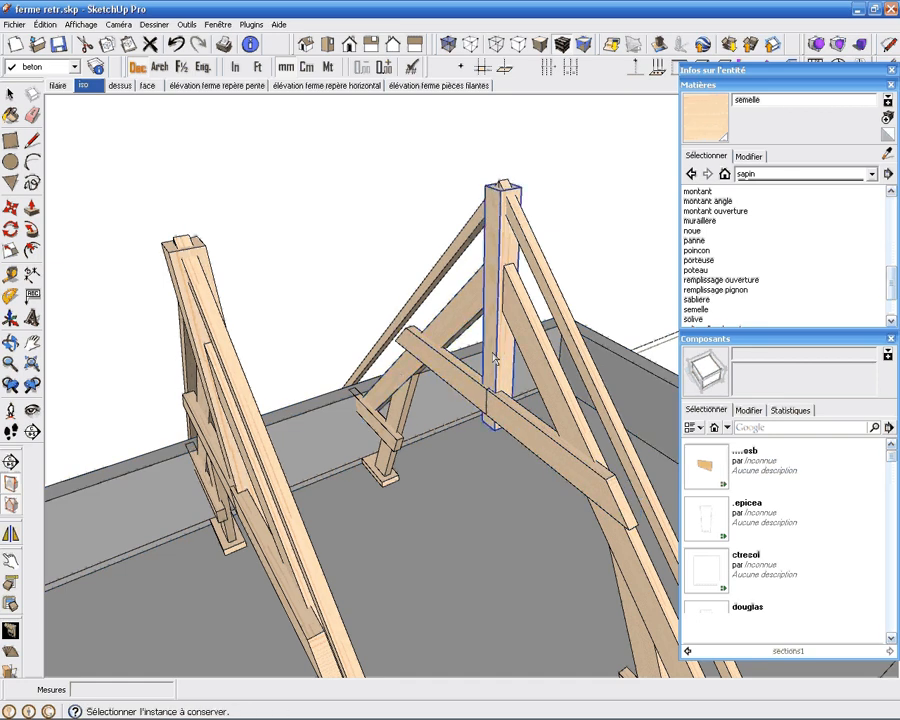
pyautogui.click(494, 358)
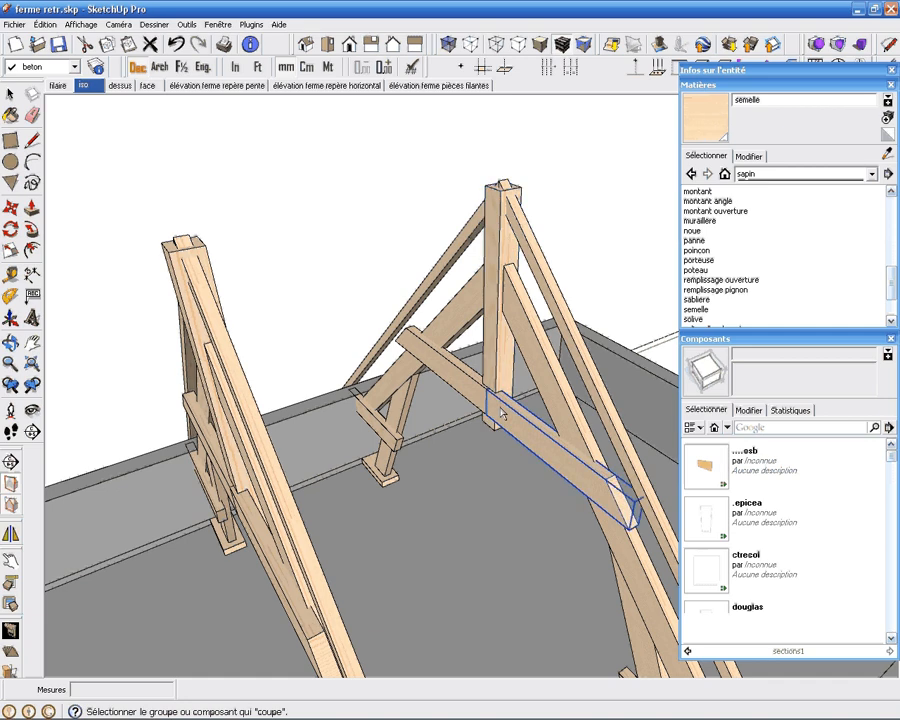
# Step: With Trim and Keep, notch the collar tie using the principal rafter and trim the short tie at the rafter's foot
pyautogui.moveTo(502, 412); pyautogui.dragTo(340, 470, button='middle')
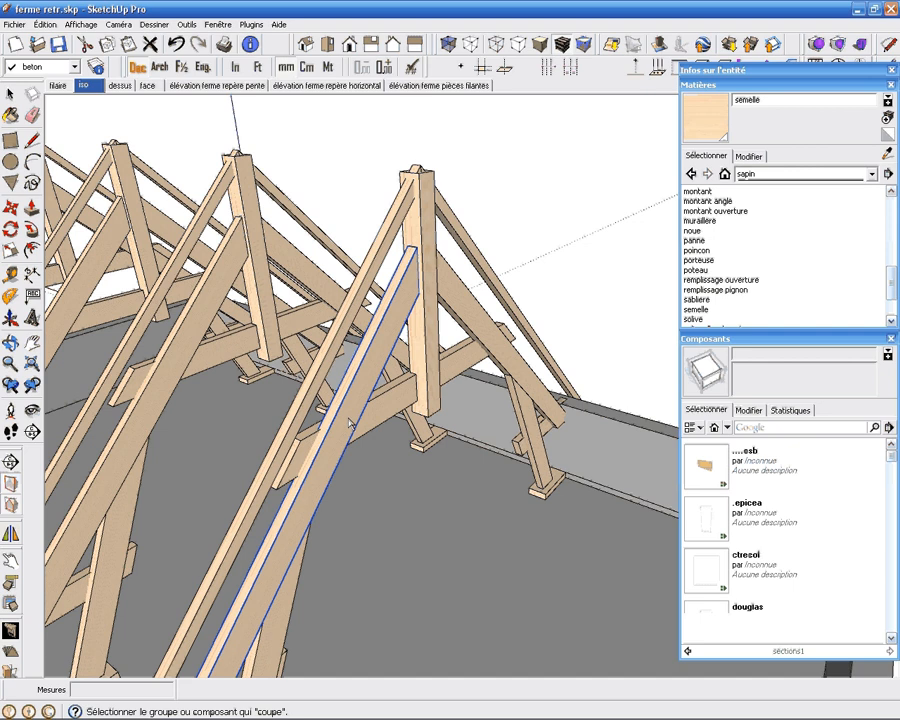
pyautogui.click(328, 428)
pyautogui.click(308, 440)
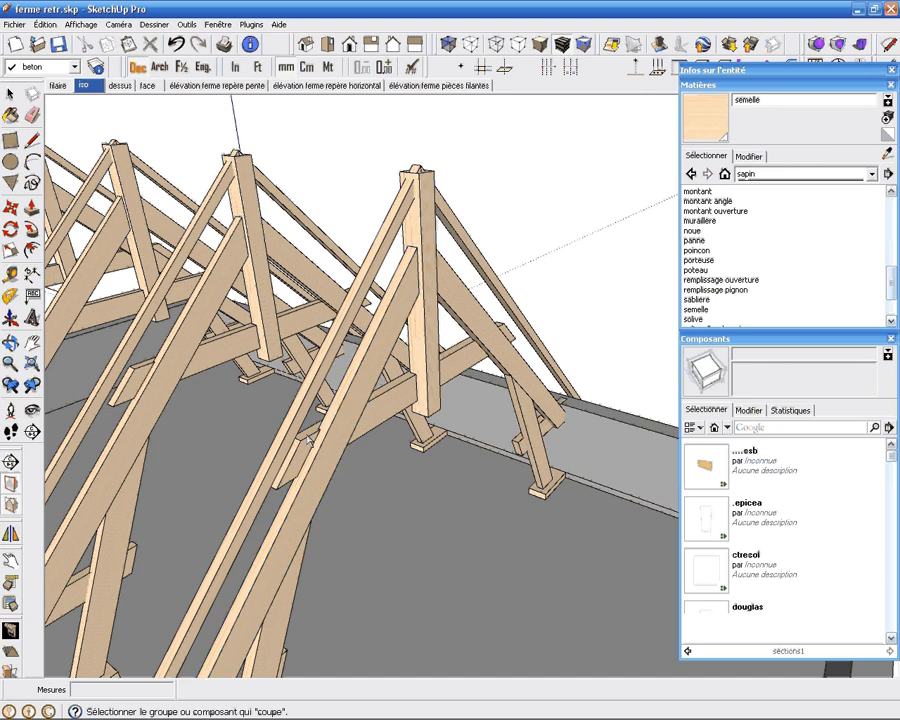
pyautogui.moveTo(308, 441); pyautogui.dragTo(205, 474, button='middle')
pyautogui.click(205, 474)
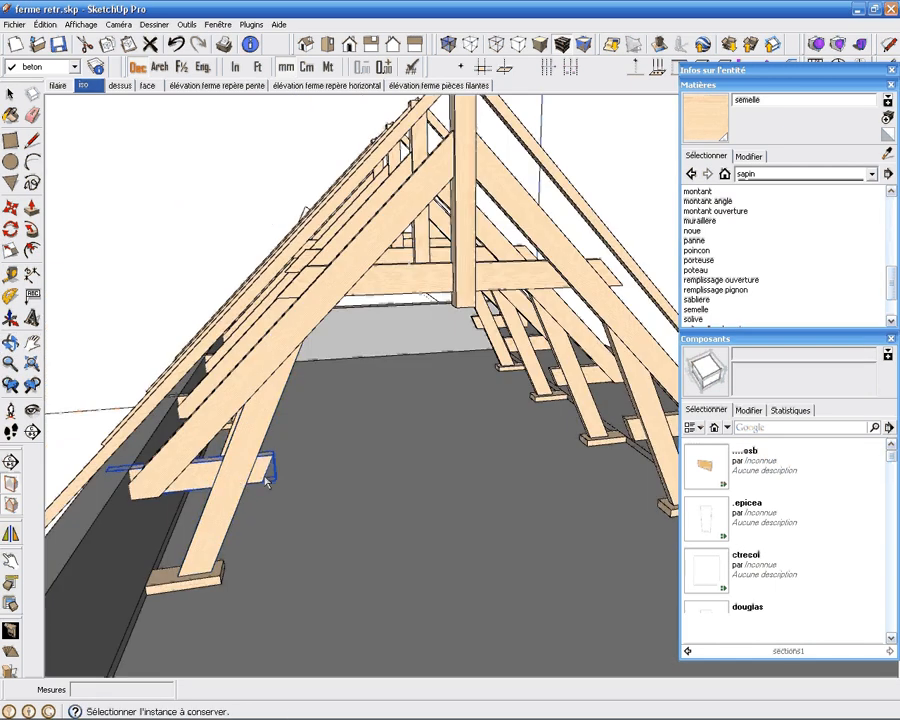
pyautogui.click(266, 481)
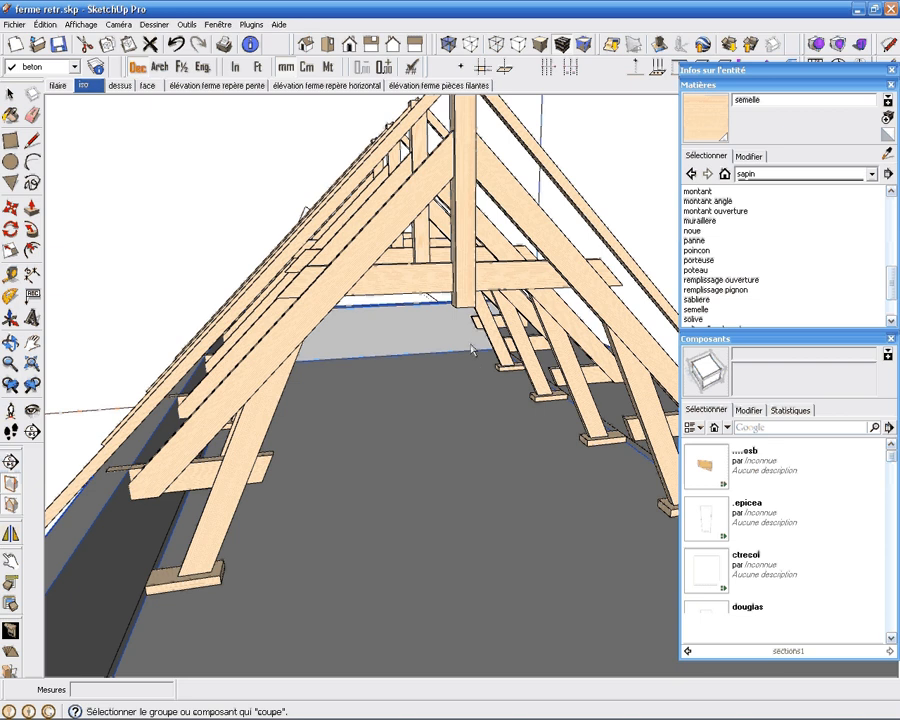
# Step: Open the collar tie half in isolation, examine its trimmed notches, and leave the component
pyautogui.press('space')
pyautogui.moveTo(432, 345); pyautogui.dragTo(308, 370, button='middle')
pyautogui.doubleClick(459, 309)
pyautogui.press('i')
pyautogui.scroll(6, 352, 312)
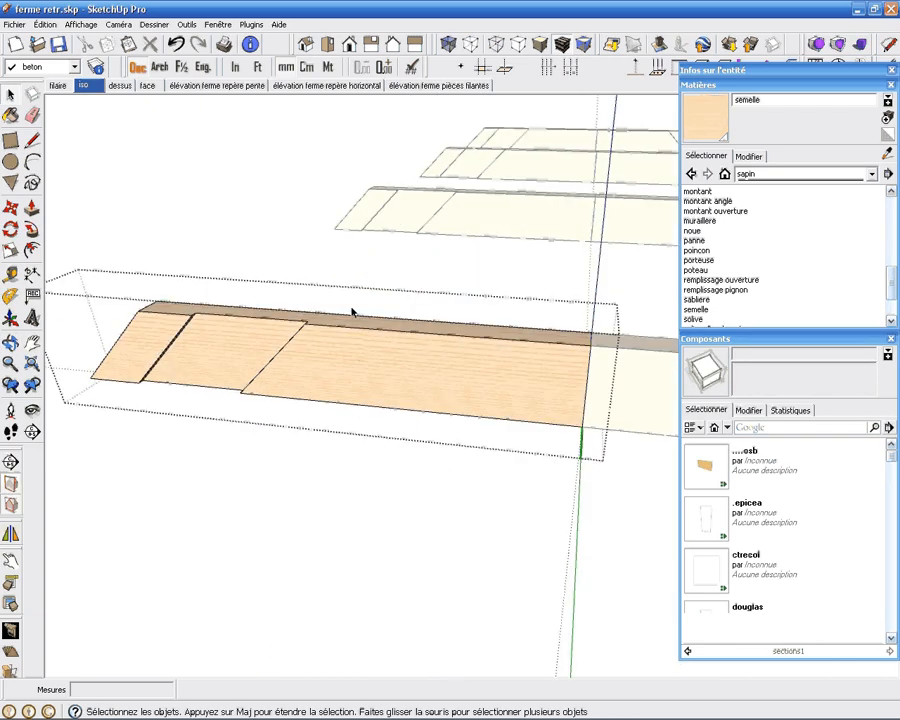
pyautogui.press('Escape')
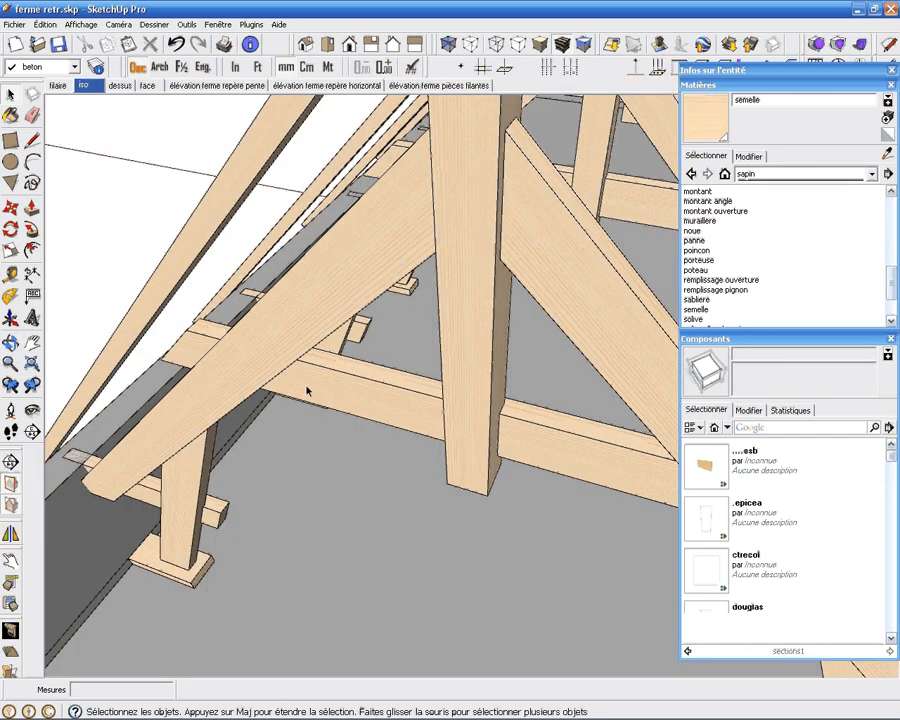
# Step: Open the king post in isolation and pull the inner face of its collar-tie notch outward by 15 mm
pyautogui.scroll(-3, 307, 390)
pyautogui.doubleClick(388, 396)
pyautogui.press('i')
pyautogui.moveTo(388, 396); pyautogui.dragTo(343, 372, button='middle')
pyautogui.scroll(5, 343, 372)
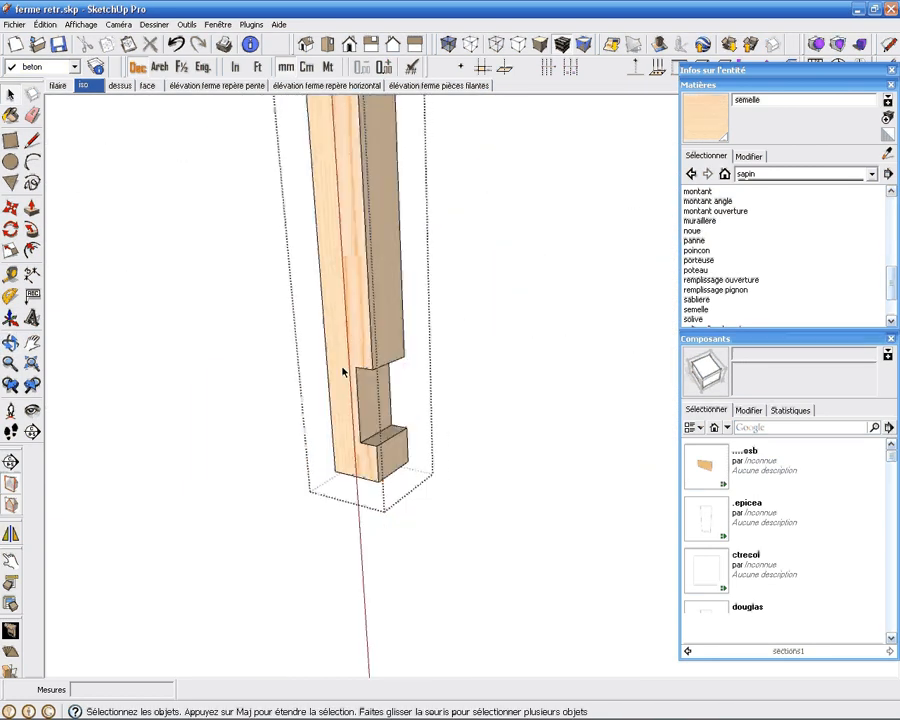
pyautogui.scroll(5, 366, 374)
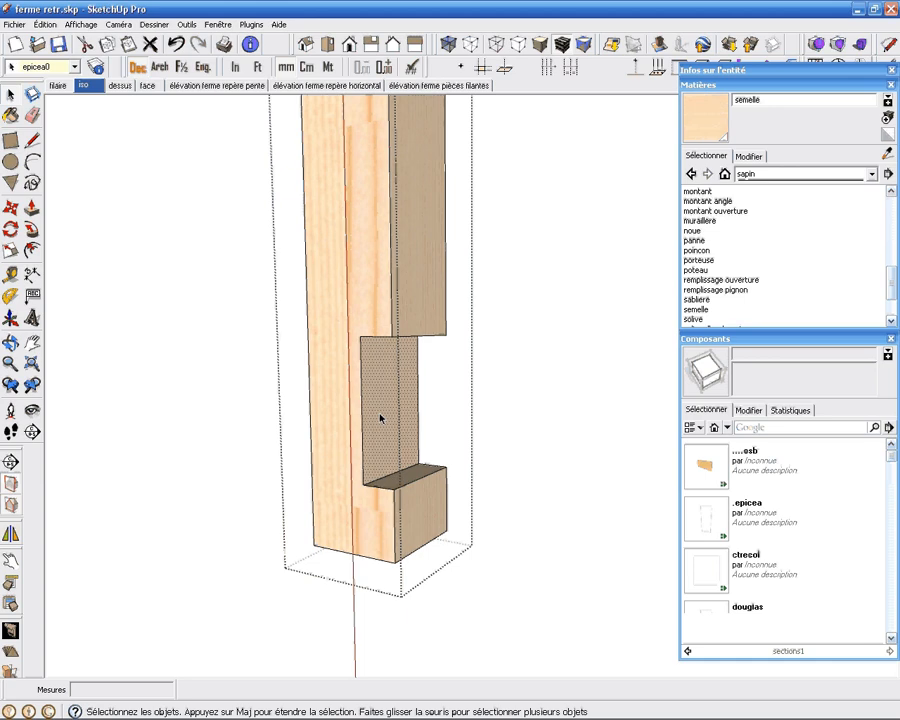
pyautogui.press('p')
pyautogui.click(380, 422)
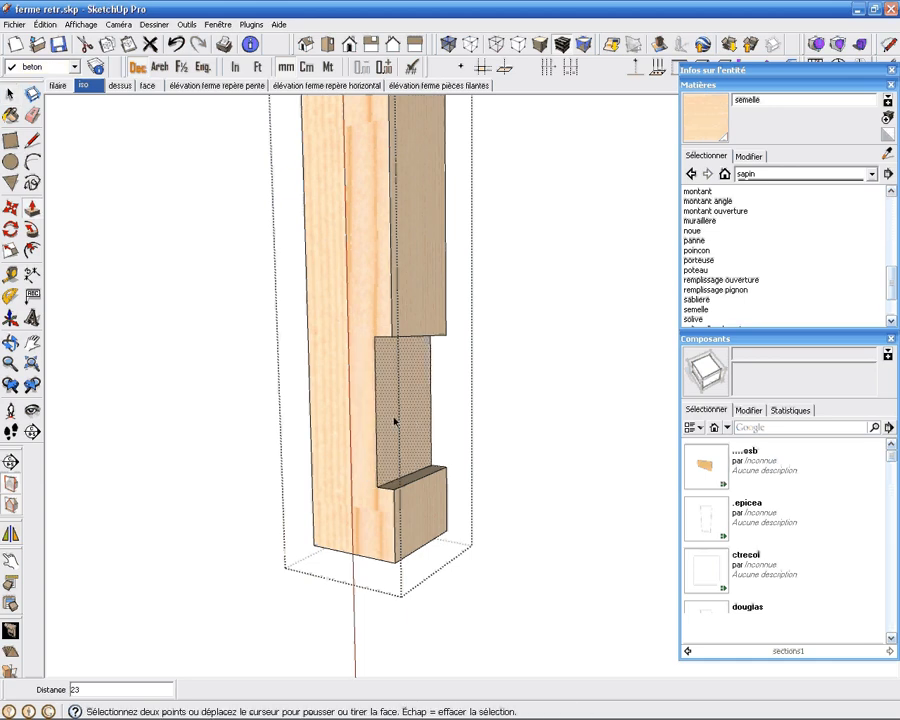
pyautogui.write('15')
pyautogui.press('Return')
pyautogui.press('space')
# Step: Select the notch geometry and mirror it about the king post's centre plane, keeping the original
pyautogui.moveTo(522, 406); pyautogui.dragTo(428, 350, button='middle')
pyautogui.moveTo(438, 343); pyautogui.dragTo(518, 580)
pyautogui.moveTo(501, 463); pyautogui.dragTo(446, 407, button='middle')
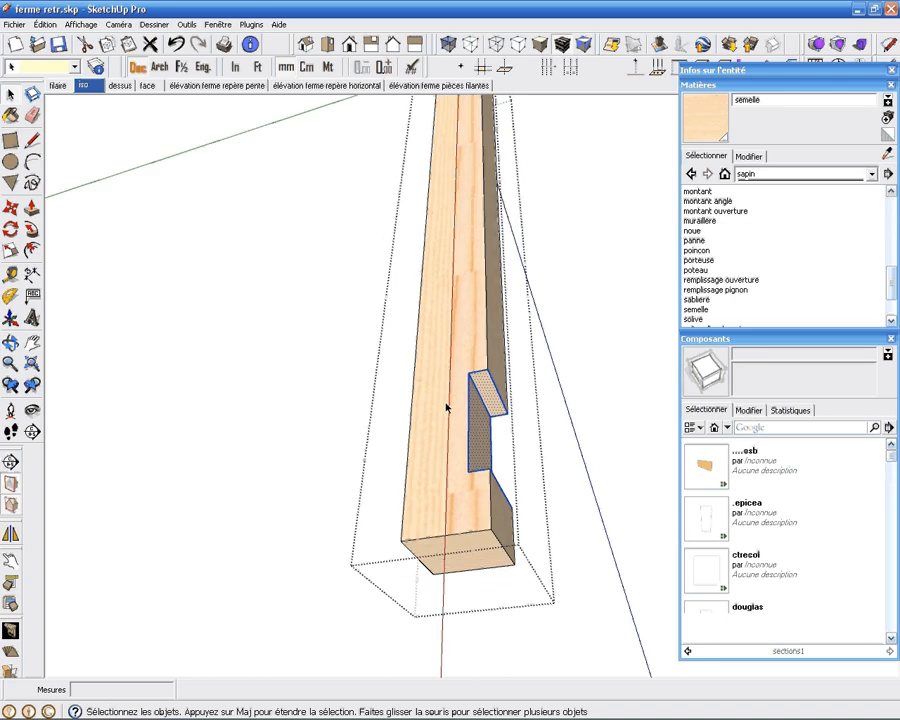
pyautogui.rightClick(446, 407)
pyautogui.click(505, 390)
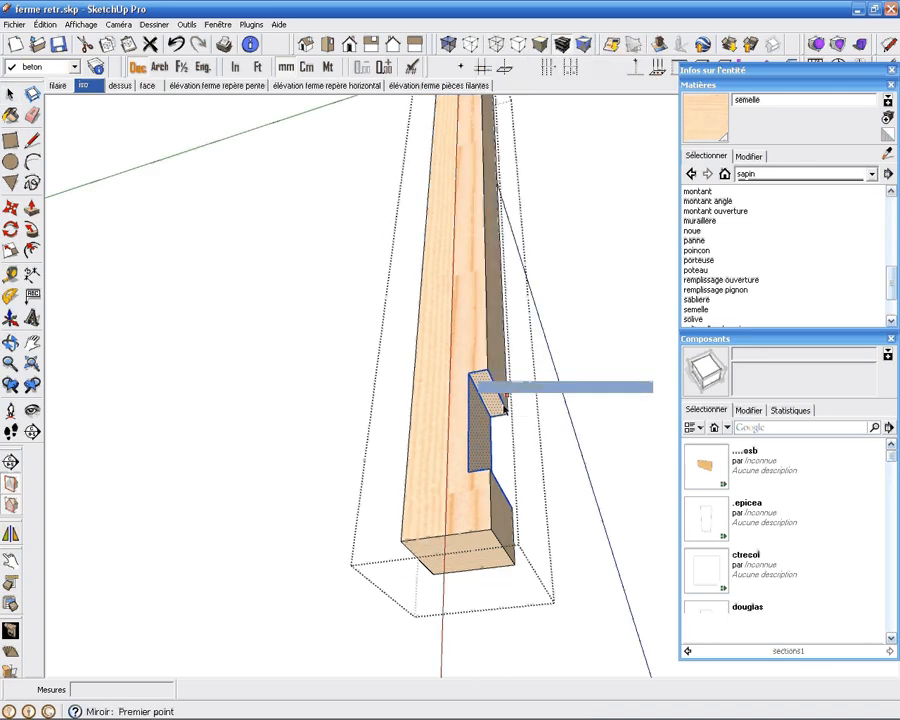
pyautogui.click(447, 538)
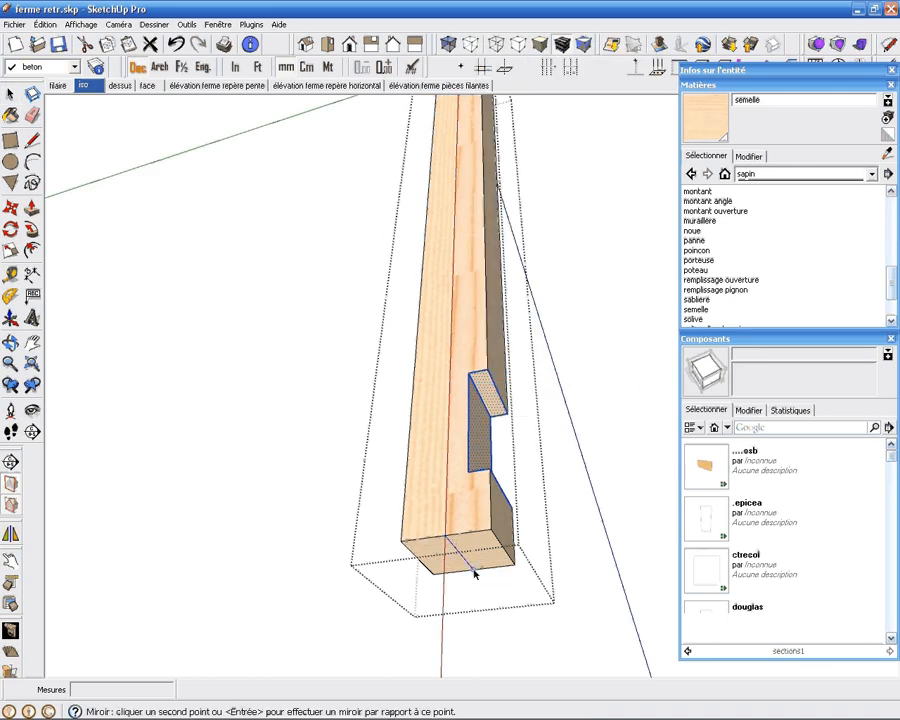
pyautogui.click(475, 573)
pyautogui.click(468, 579)
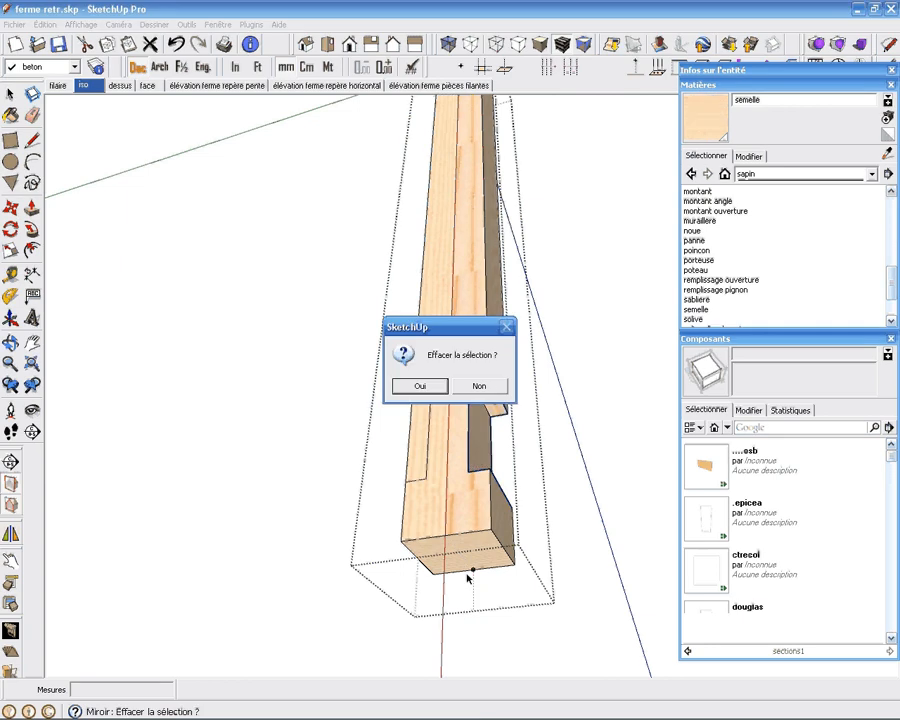
pyautogui.click(488, 386)
# Step: Push the mirrored notch profile 140 mm through the king post to cut the matching notch on the opposite face
pyautogui.moveTo(325, 391); pyautogui.dragTo(661, 484, button='middle')
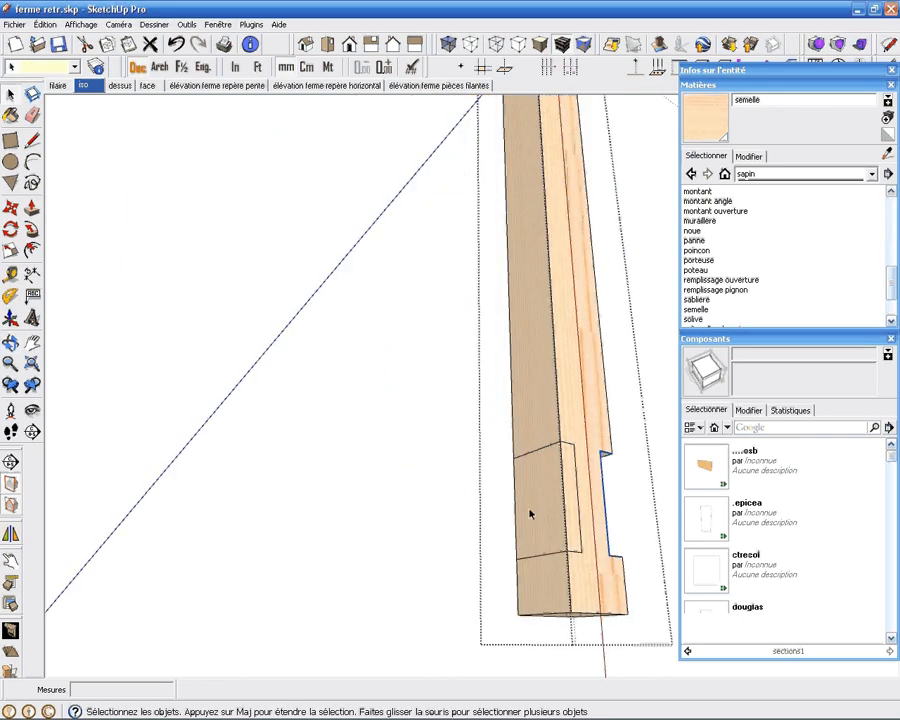
pyautogui.click(530, 513)
pyautogui.moveTo(530, 513); pyautogui.dragTo(532, 533, button='middle')
pyautogui.scroll(2, 535, 534)
pyautogui.click(570, 533)
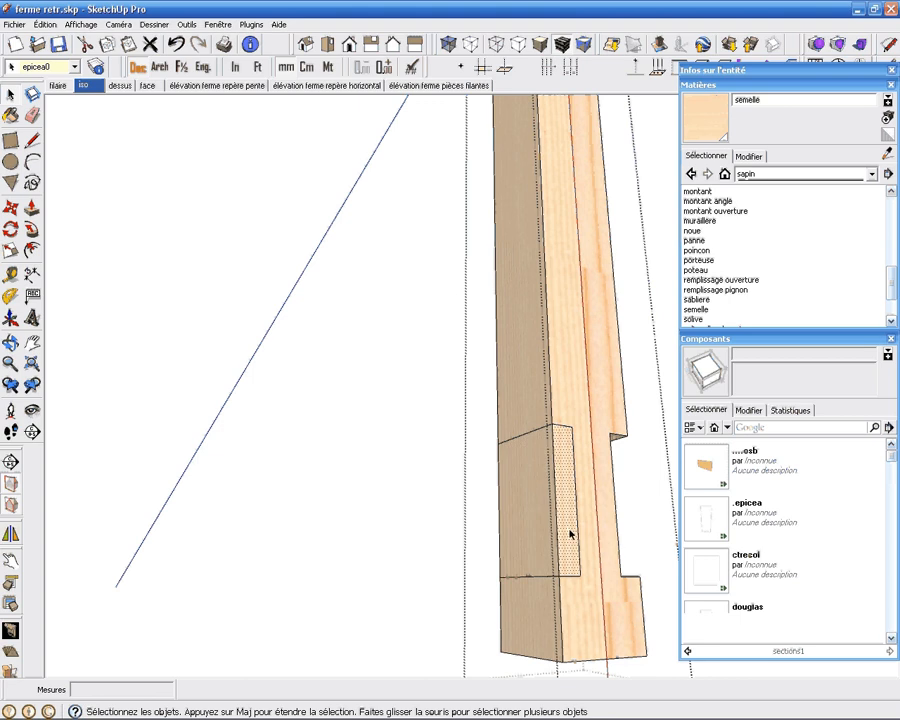
pyautogui.press('p')
pyautogui.moveTo(568, 532); pyautogui.dragTo(494, 534)
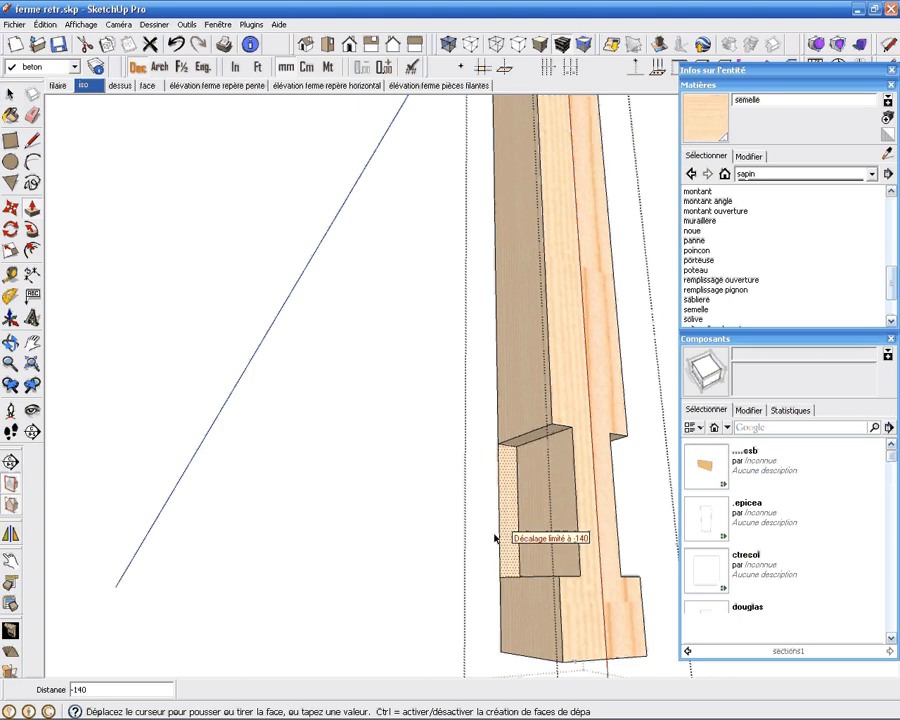
pyautogui.press('space')
# Step: Leave the king post and use Trim and Keep to trim the collar tie with the notched post
pyautogui.scroll(-6, 604, 449)
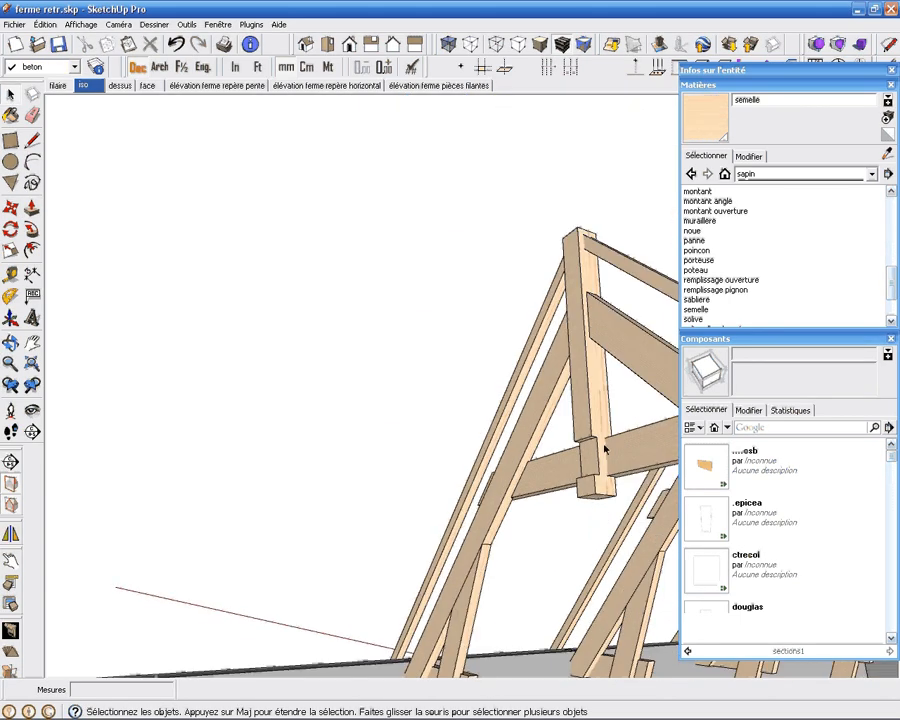
pyautogui.moveTo(604, 449); pyautogui.dragTo(394, 362, button='middle')
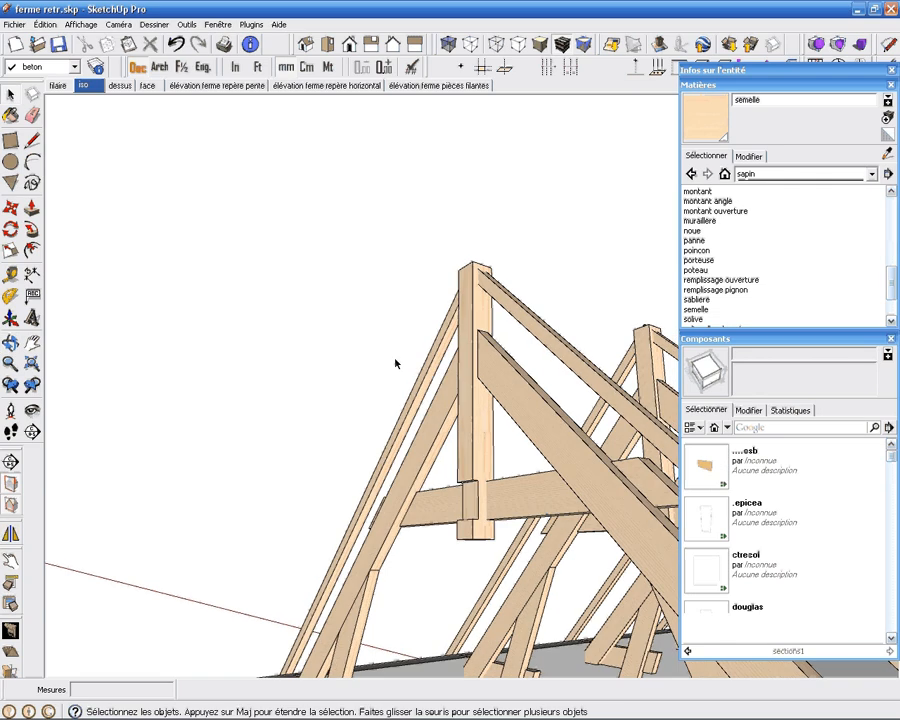
pyautogui.click(186, 24)
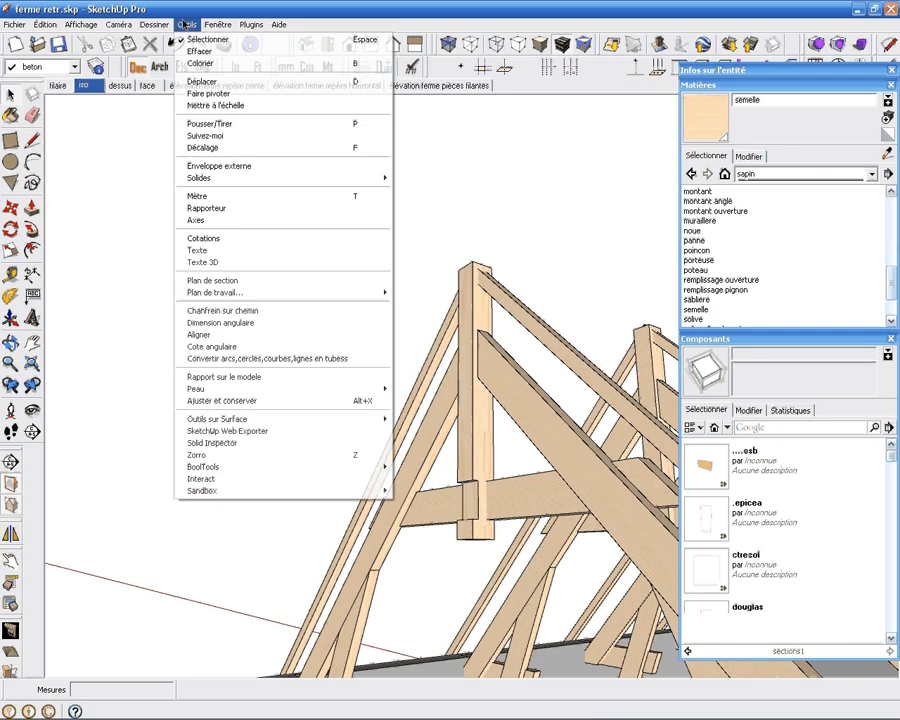
pyautogui.click(222, 400)
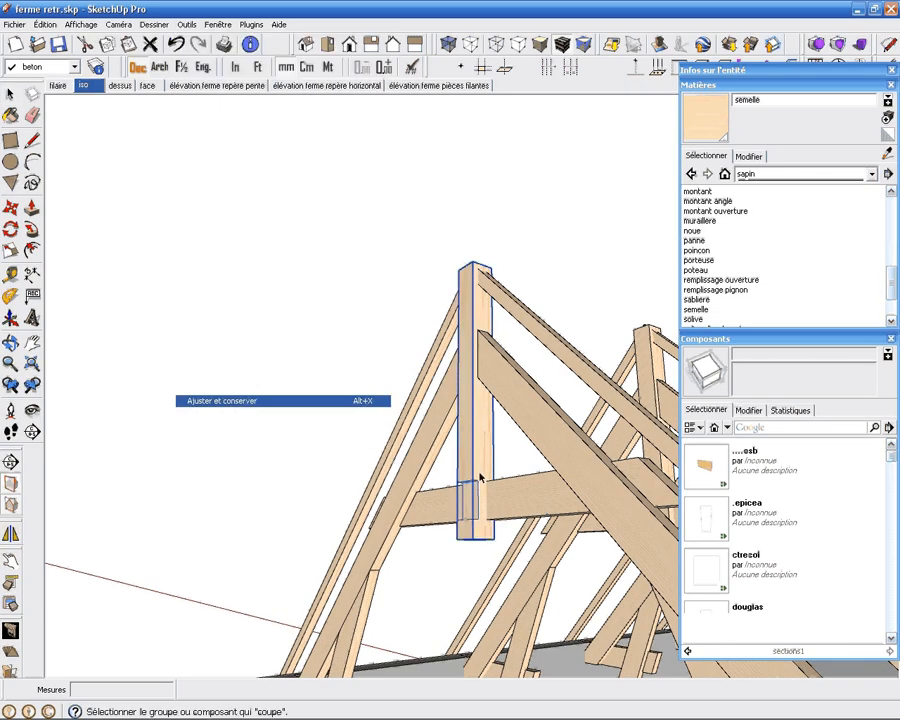
pyautogui.click(481, 478)
pyautogui.click(506, 502)
pyautogui.click(392, 446)
# Step: Apply Trim and Keep between the collar tie half and the adjoining principal rafter
pyautogui.moveTo(460, 471); pyautogui.dragTo(520, 470, button='middle')
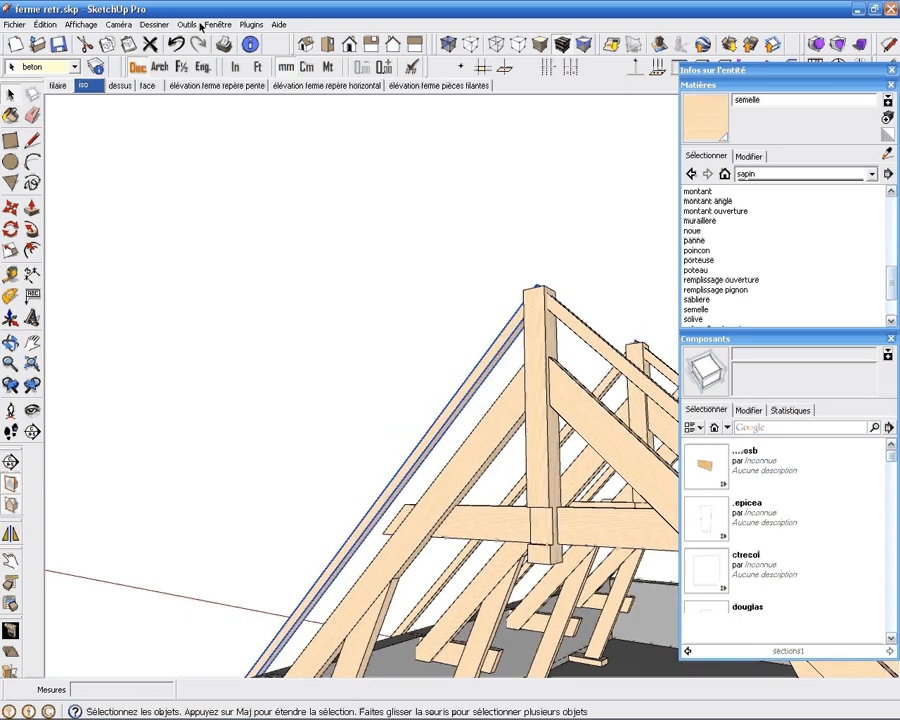
pyautogui.click(198, 25)
pyautogui.click(225, 400)
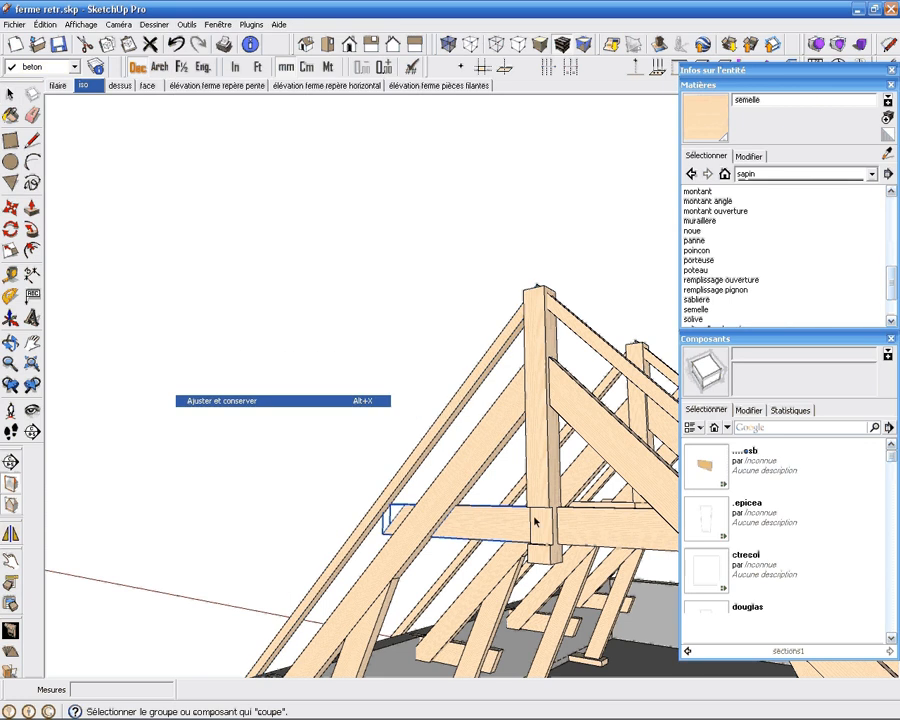
pyautogui.click(535, 521)
pyautogui.click(508, 541)
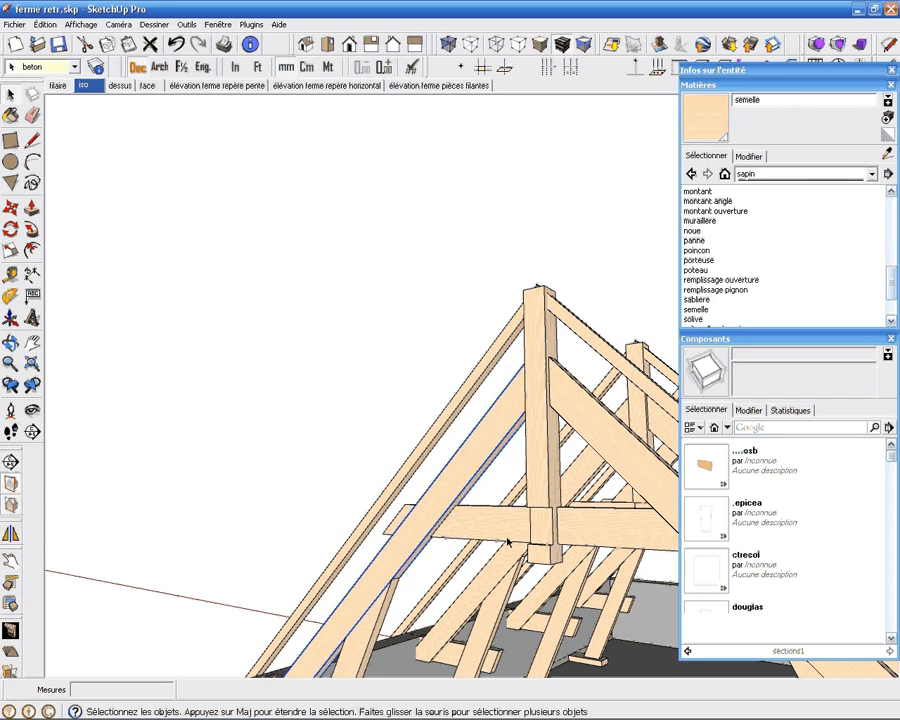
pyautogui.doubleClick(507, 541)
# Step: Open the principal rafter for editing at its foot, with the surrounding truss members shown
pyautogui.moveTo(504, 535); pyautogui.dragTo(476, 580, button='middle')
pyautogui.scroll(4, 511, 567)
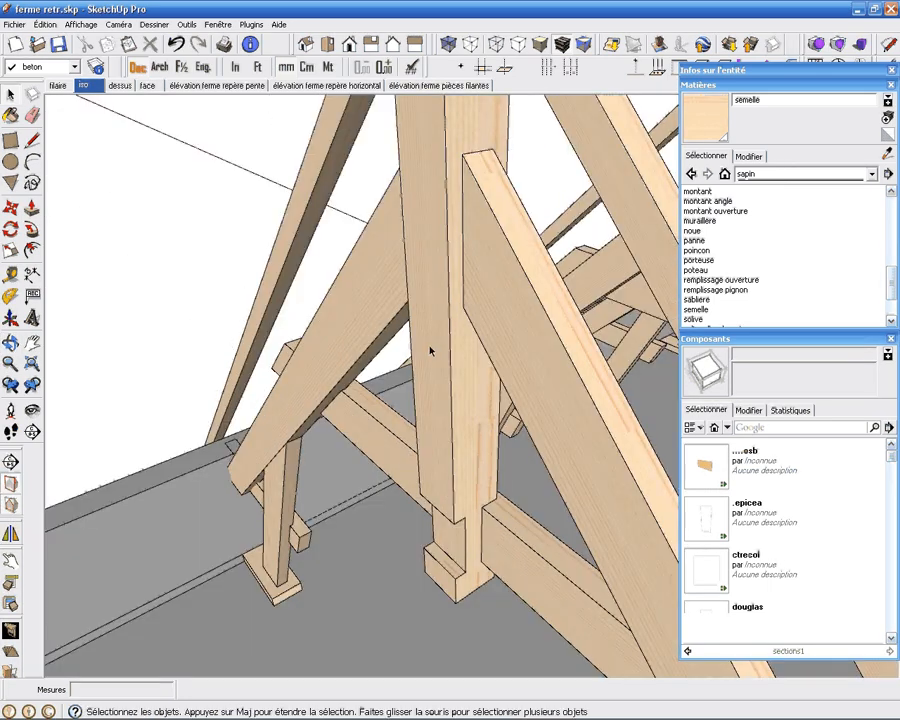
pyautogui.moveTo(428, 348); pyautogui.dragTo(262, 378, button='middle')
pyautogui.scroll(3, 392, 352)
pyautogui.scroll(2, 368, 376)
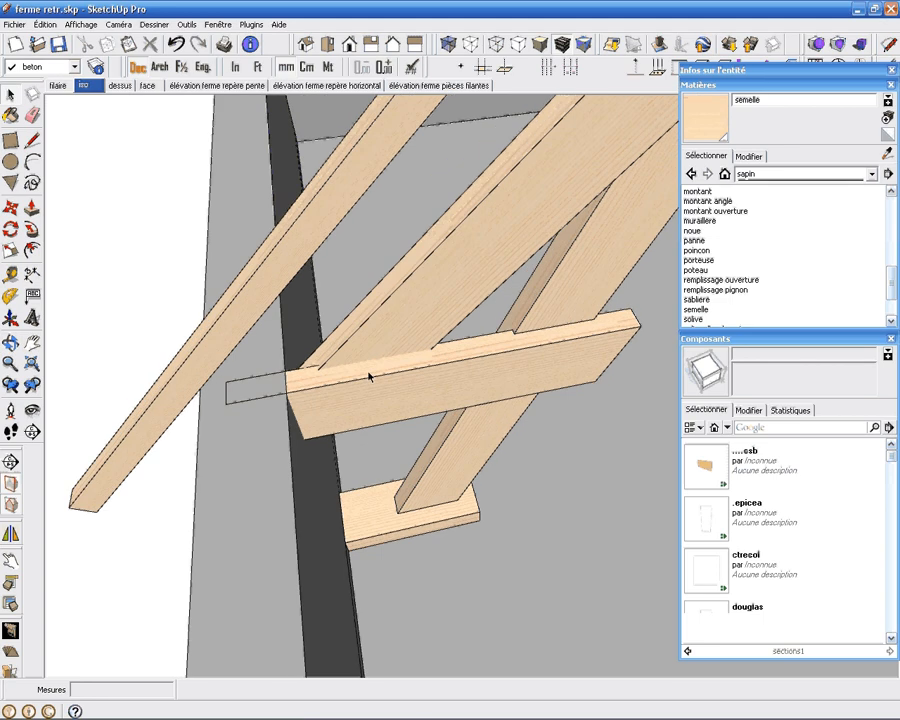
pyautogui.moveTo(369, 377); pyautogui.dragTo(398, 291, button='middle')
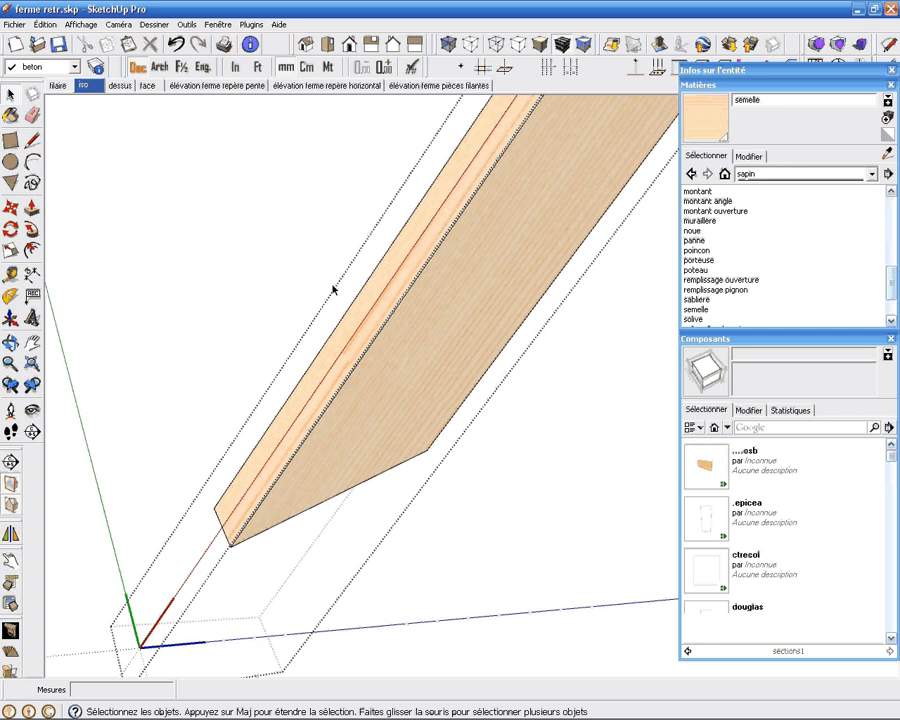
pyautogui.press('h')
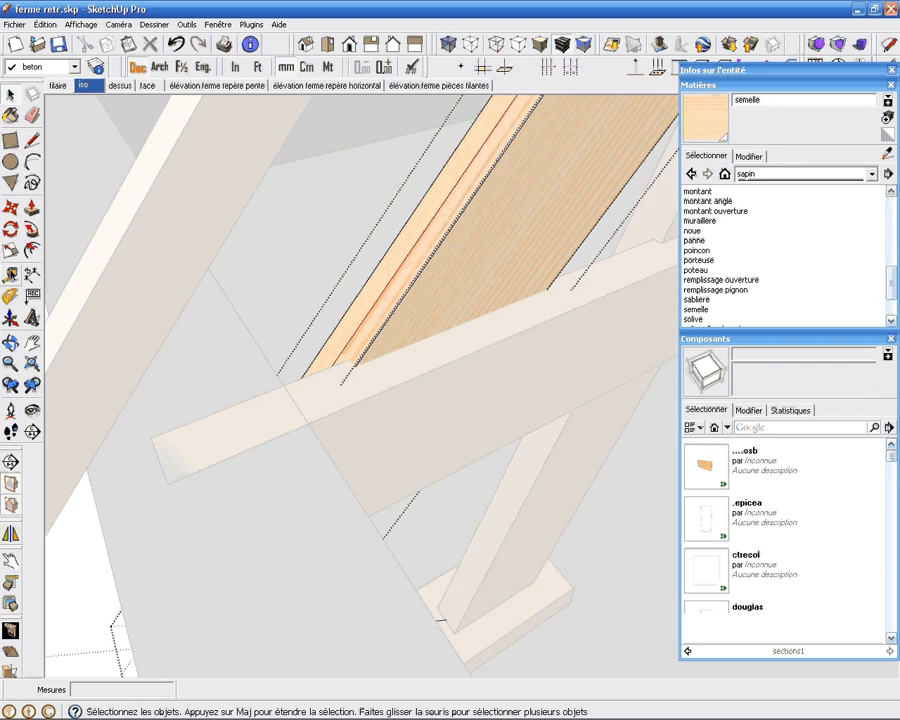
# Step: Try to draw the notch line across the side face of the principal rafter's foot
pyautogui.press('t')
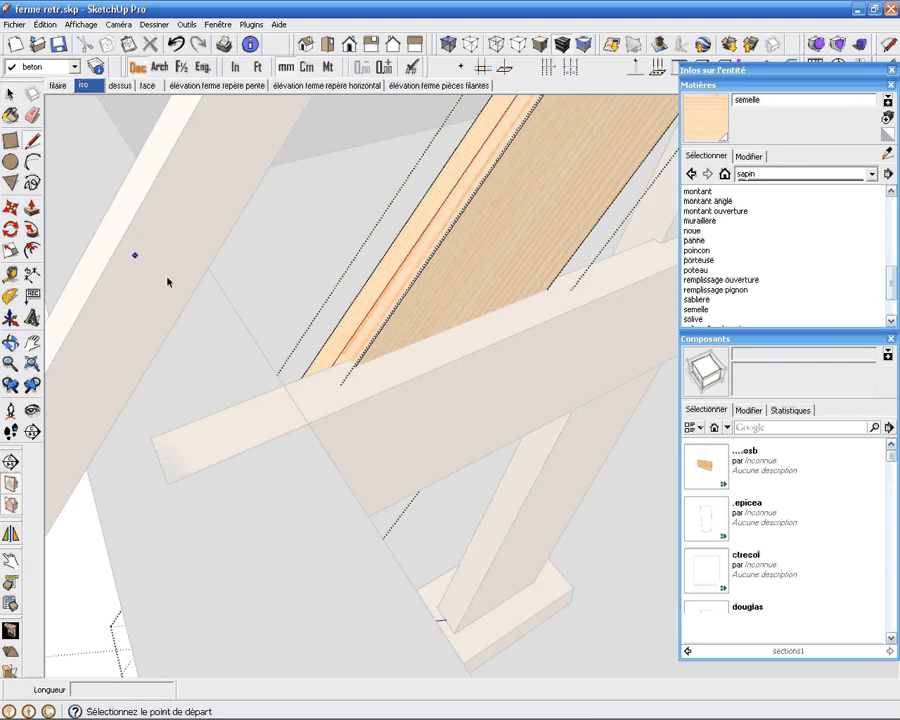
pyautogui.click(349, 358)
pyautogui.moveTo(380, 435); pyautogui.dragTo(398, 651, button='middle')
pyautogui.scroll(-5, 358, 354)
pyautogui.scroll(5, 411, 420)
pyautogui.scroll(3, 411, 420)
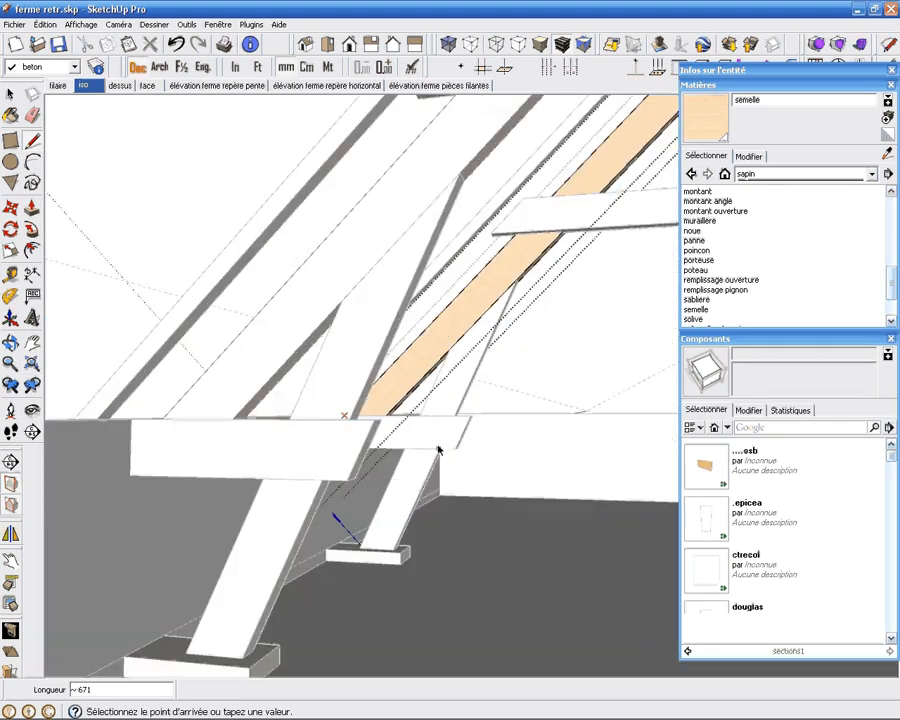
pyautogui.moveTo(438, 451); pyautogui.dragTo(306, 362, button='middle')
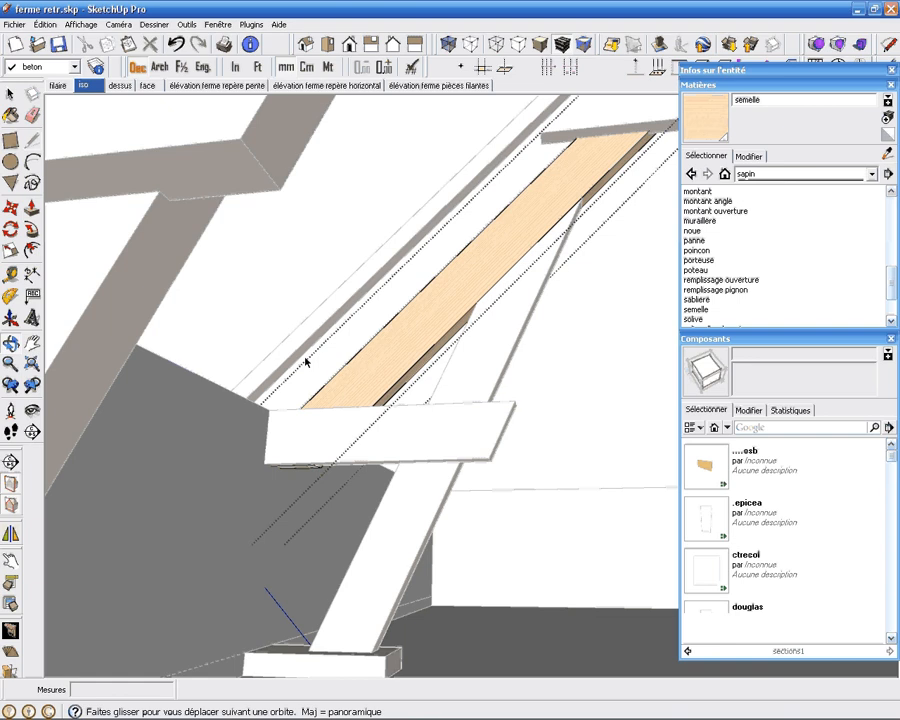
pyautogui.scroll(2, 317, 523)
pyautogui.scroll(4, 306, 404)
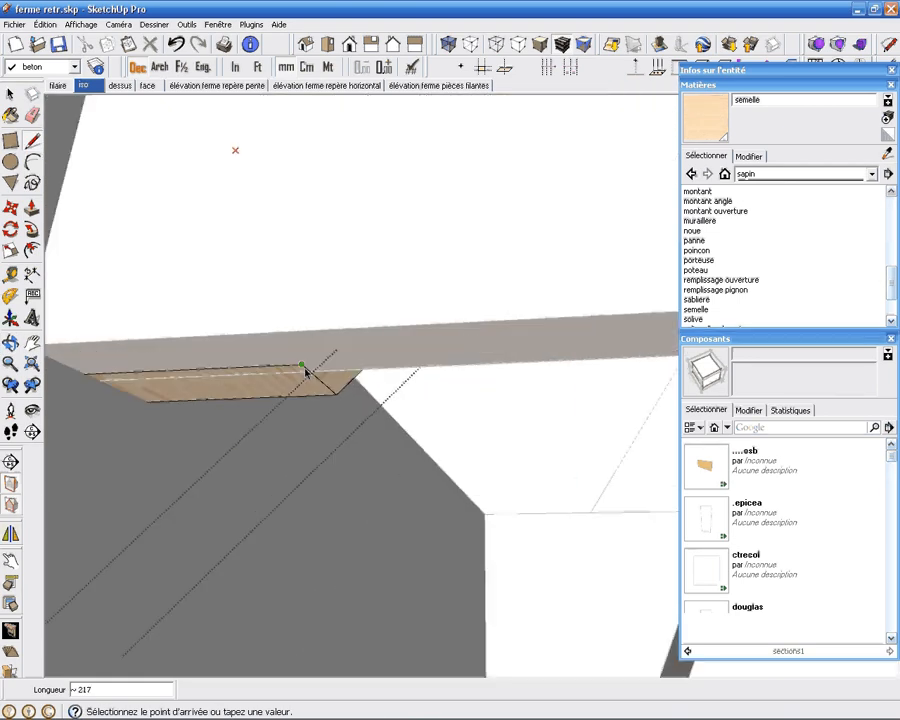
pyautogui.click(311, 372)
pyautogui.press('i')
pyautogui.moveTo(413, 403); pyautogui.dragTo(322, 411, button='middle')
pyautogui.press('space')
pyautogui.keyDown('shift'); pyautogui.moveTo(171, 378); pyautogui.dragTo(566, 480, button='middle'); pyautogui.keyUp('shift')
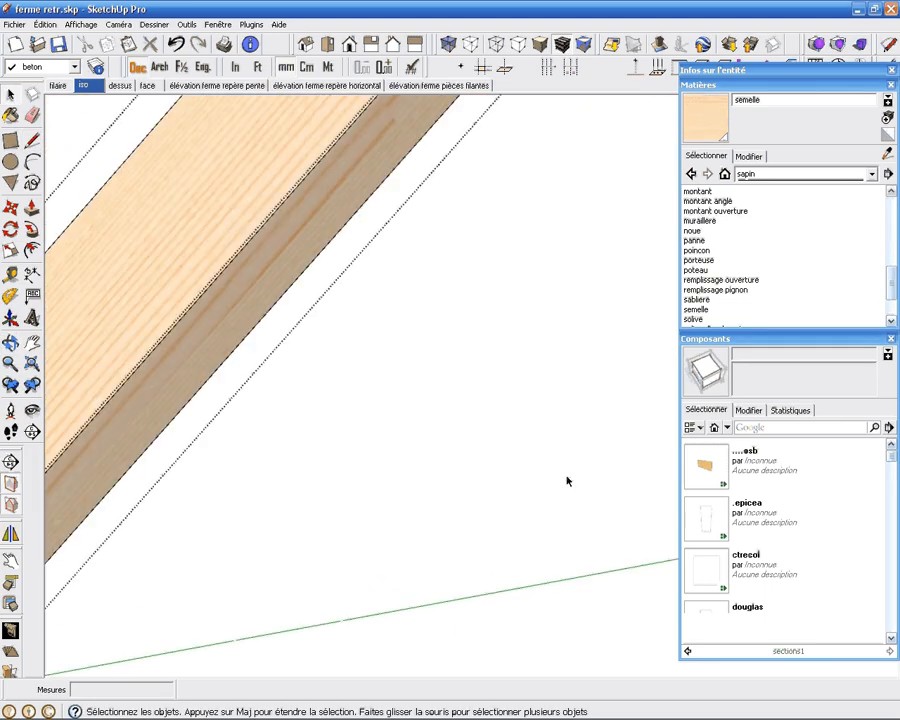
pyautogui.moveTo(215, 500); pyautogui.dragTo(171, 349, button='middle')
# Step: Draw a line about 216 mm long across the rafter's side face, from its upper edge to the lower foot corner
pyautogui.click(32, 141)
pyautogui.scroll(2, 220, 316)
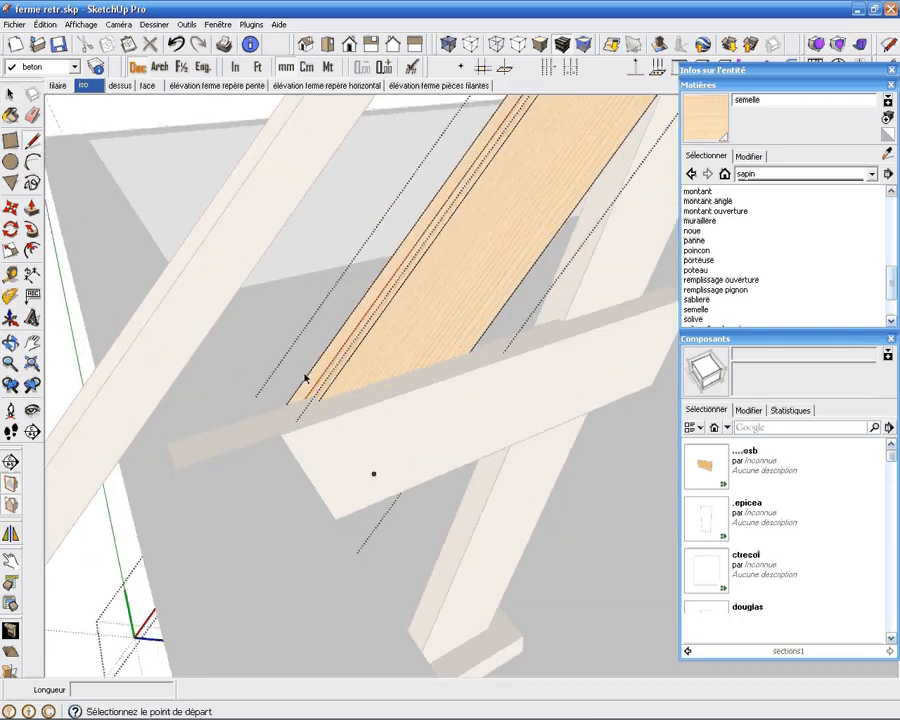
pyautogui.scroll(1, 305, 378)
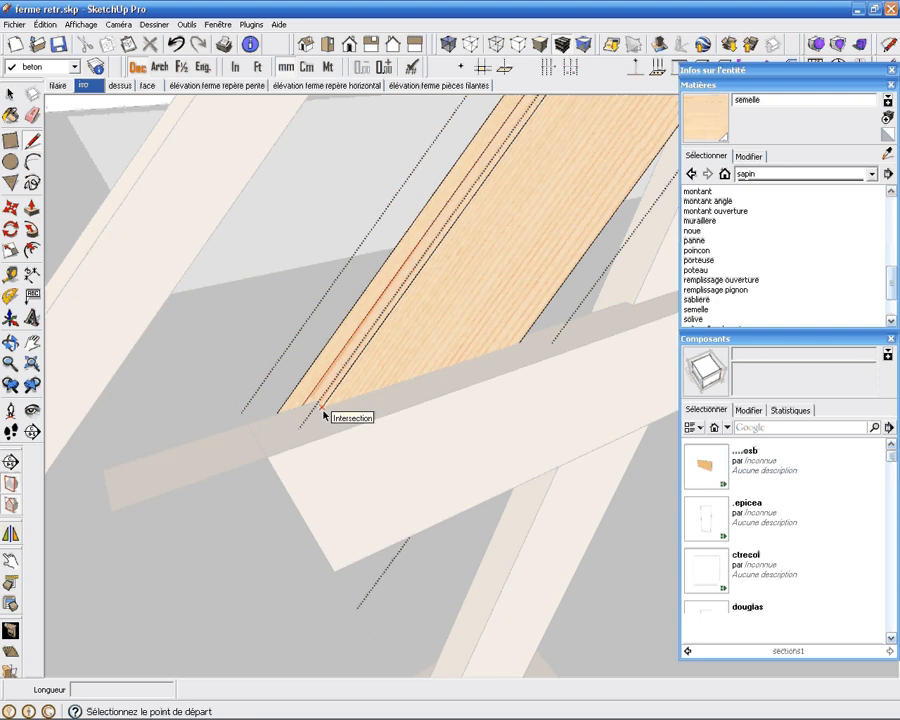
pyautogui.click(323, 414)
pyautogui.moveTo(323, 414); pyautogui.dragTo(268, 394, button='middle')
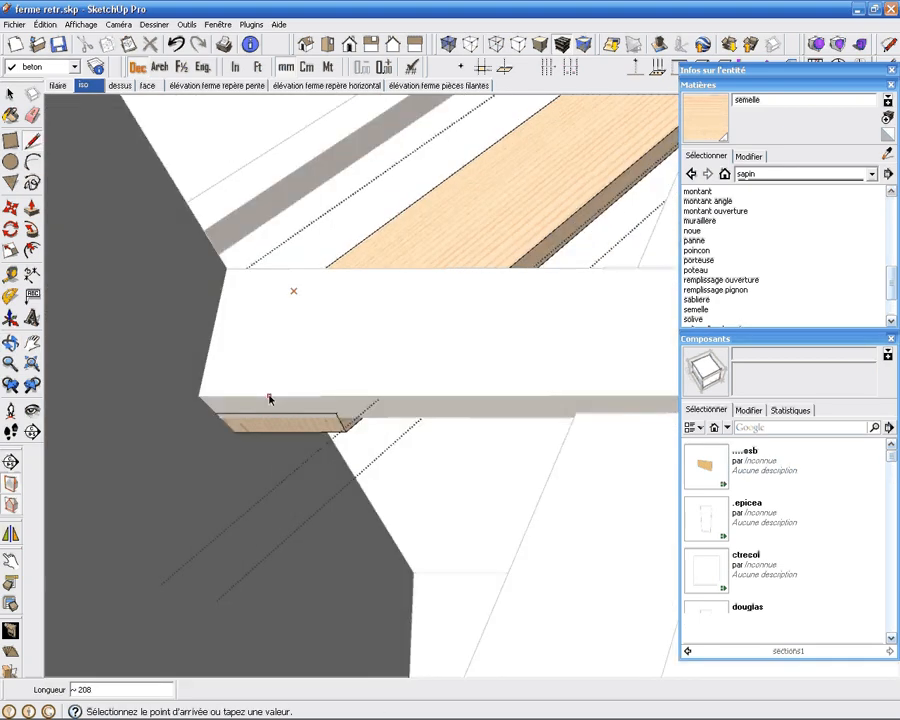
pyautogui.click(333, 407)
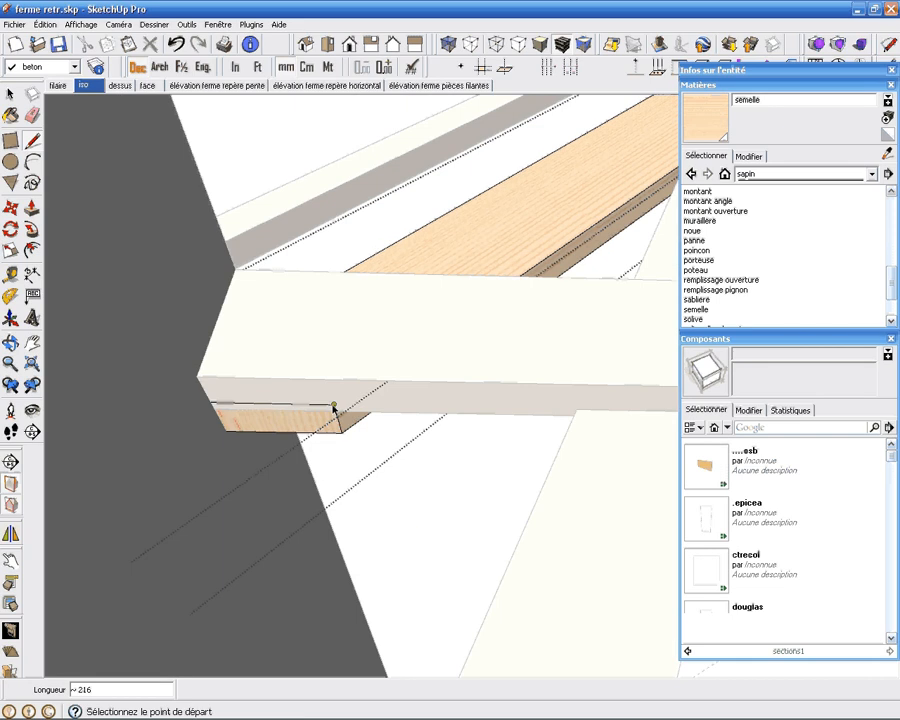
# Step: Push the triangular face at the rafter foot inward by 15 mm to cut the notch
pyautogui.moveTo(333, 410); pyautogui.dragTo(305, 323, button='middle')
pyautogui.press('p')
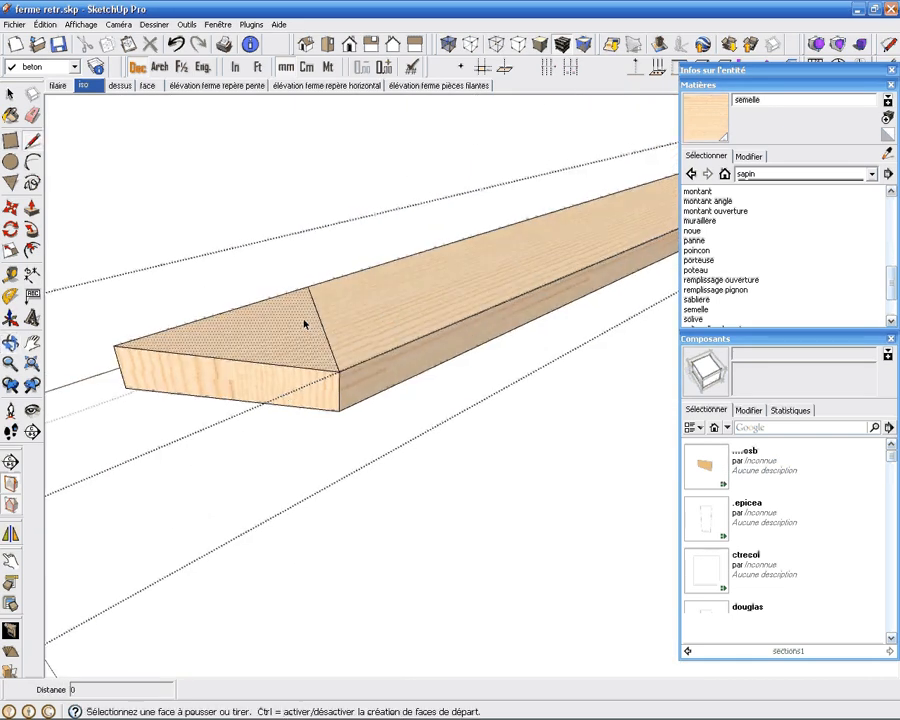
pyautogui.click(305, 323)
pyautogui.click(279, 339)
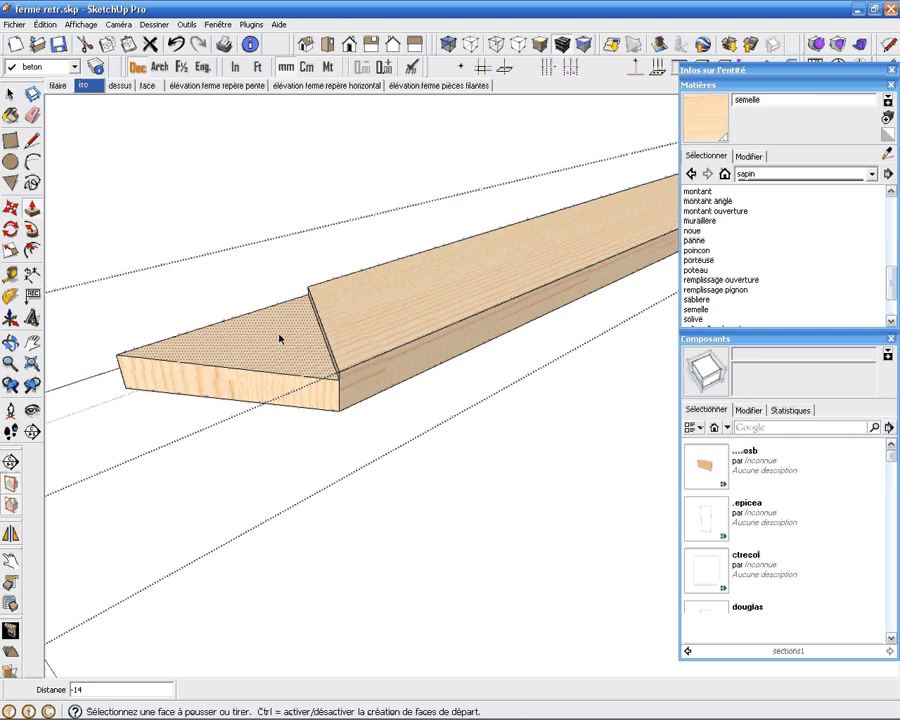
pyautogui.click(283, 341)
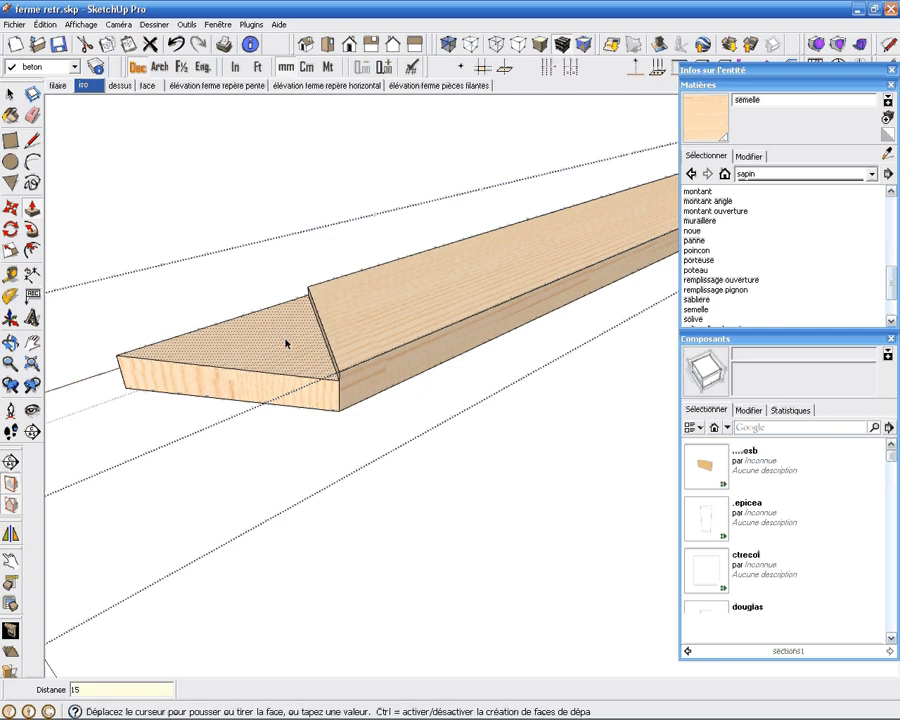
pyautogui.moveTo(286, 343); pyautogui.dragTo(222, 190, button='middle')
pyautogui.press('space')
pyautogui.hotkey('shift', 'z')
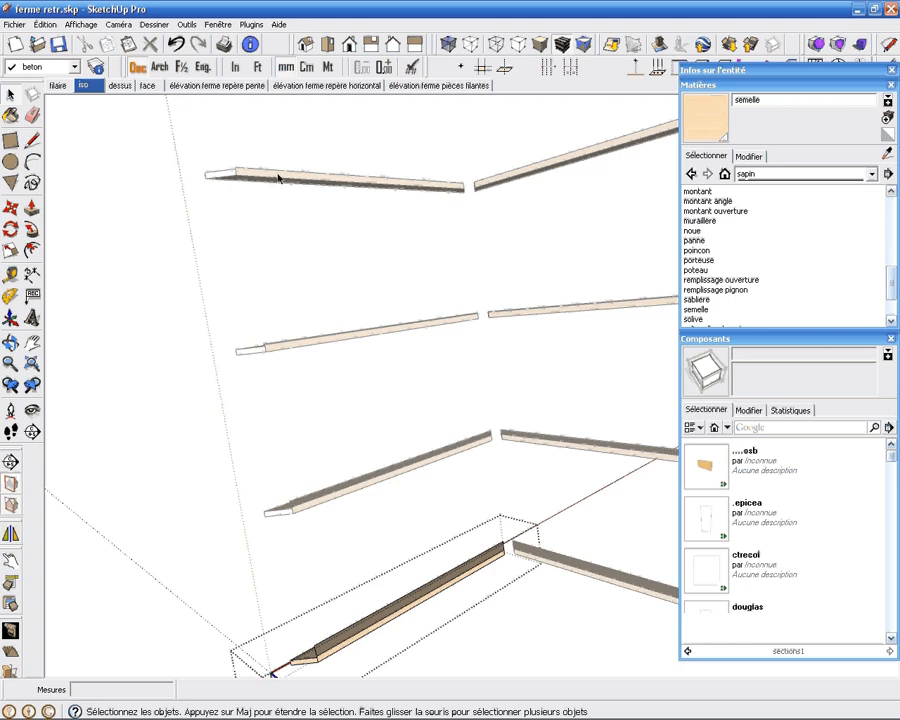
# Step: Select the foot notch geometry and mirror it about the rafter's centre plane, keeping the original
pyautogui.scroll(5, 189, 271)
pyautogui.scroll(-2, 206, 342)
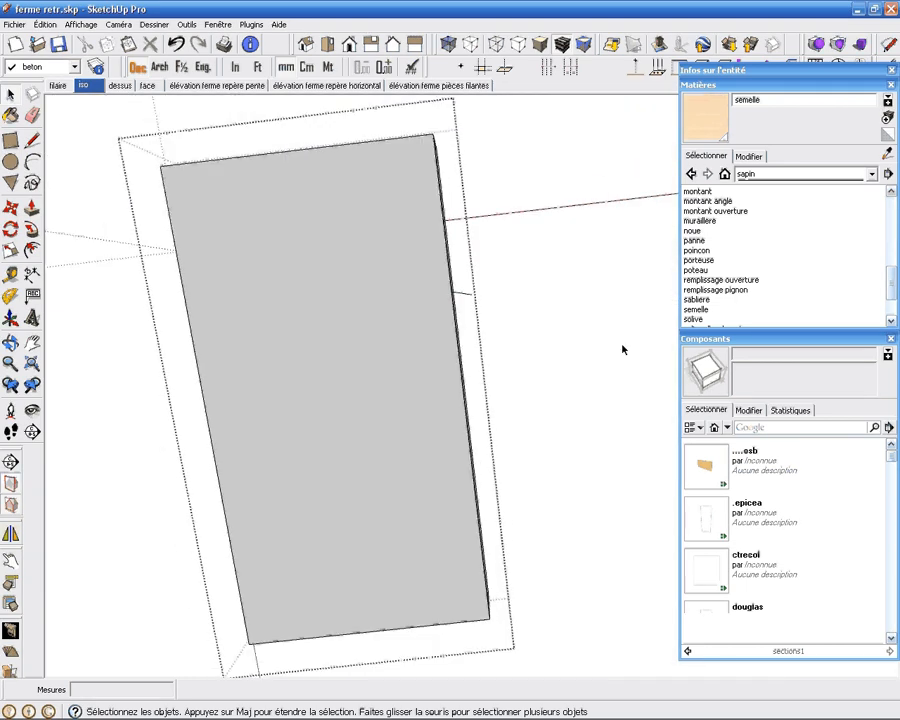
pyautogui.moveTo(555, 280); pyautogui.dragTo(335, 402, button='middle')
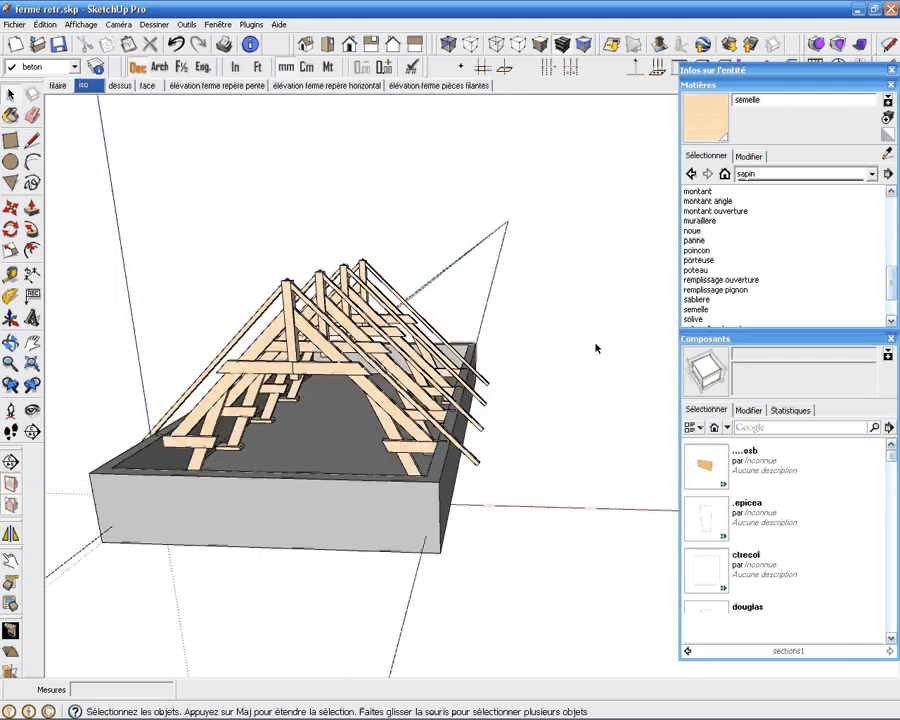
pyautogui.moveTo(597, 346); pyautogui.dragTo(242, 278, button='middle')
pyautogui.scroll(4, 232, 410)
pyautogui.tripleClick(239, 357)
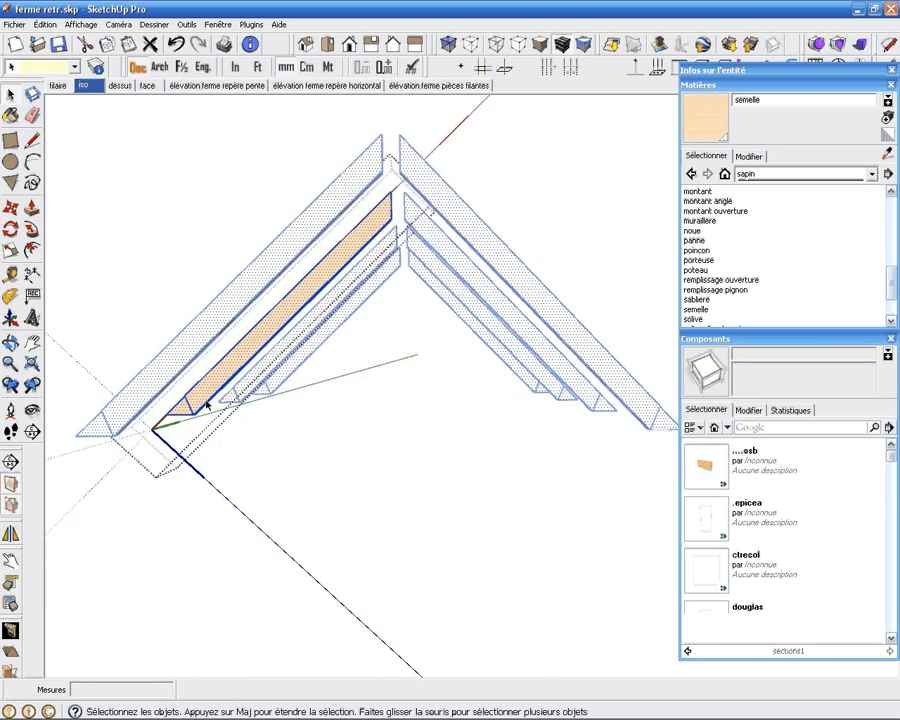
pyautogui.moveTo(207, 404); pyautogui.dragTo(315, 440, button='middle')
pyautogui.scroll(3, 331, 480)
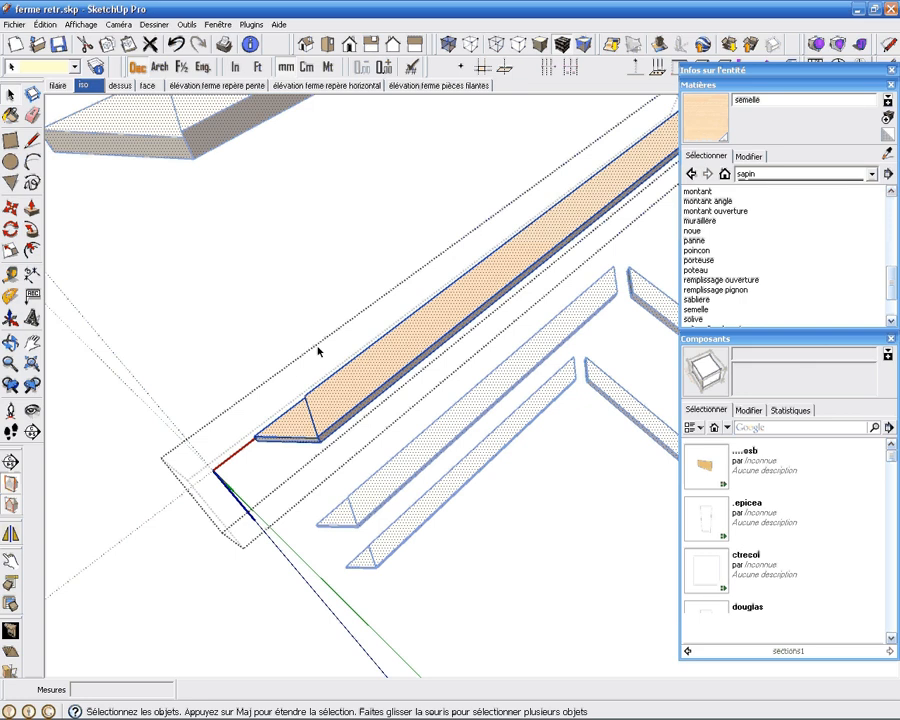
pyautogui.moveTo(317, 350); pyautogui.dragTo(311, 187, button='middle')
pyautogui.scroll(3, 331, 265)
pyautogui.moveTo(100, 202); pyautogui.dragTo(373, 318)
pyautogui.moveTo(373, 318); pyautogui.dragTo(344, 296, button='middle')
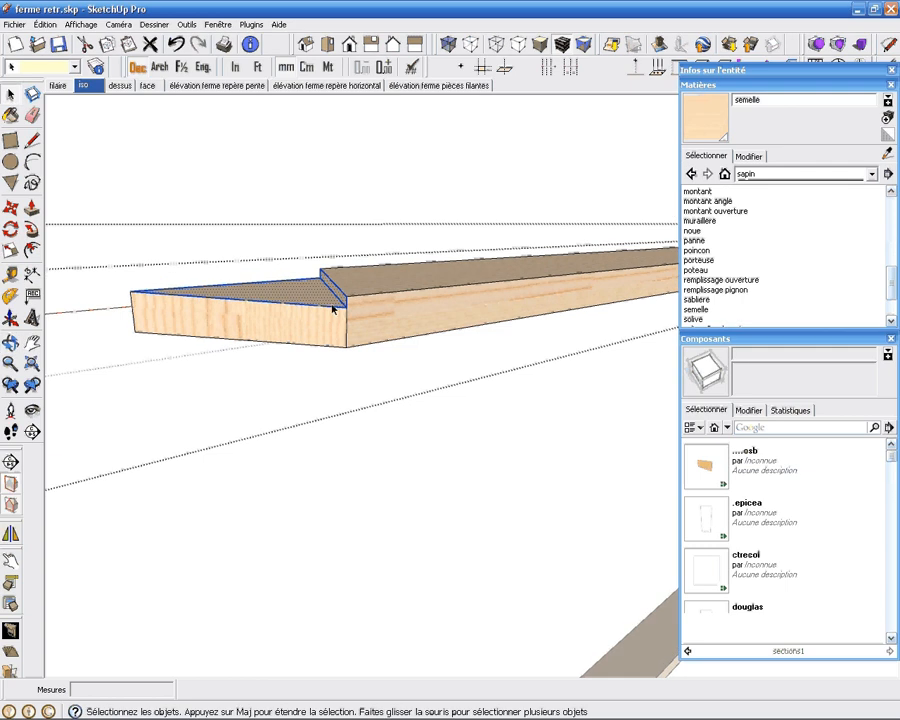
pyautogui.rightClick(333, 303)
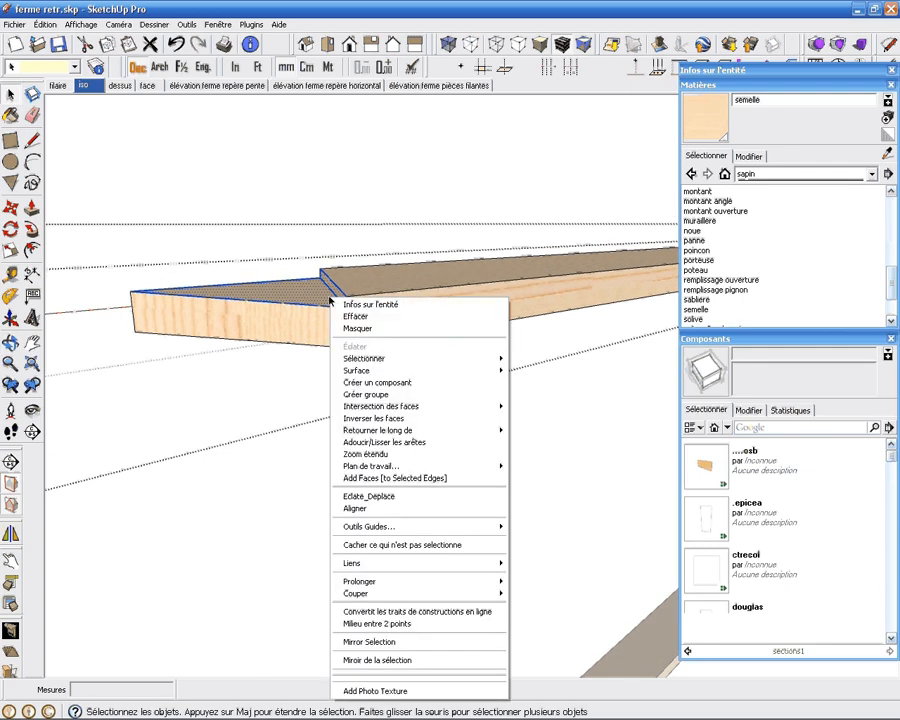
pyautogui.click(370, 641)
pyautogui.moveTo(474, 408); pyautogui.dragTo(20, 472, button='middle')
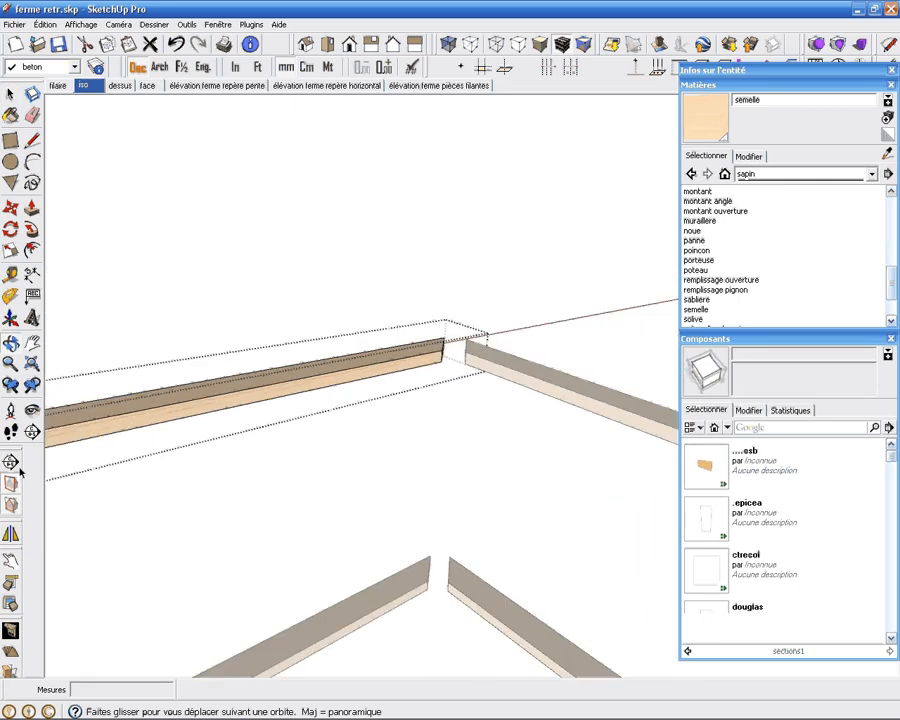
pyautogui.scroll(1, 310, 408)
pyautogui.moveTo(480, 361); pyautogui.dragTo(434, 404, button='middle')
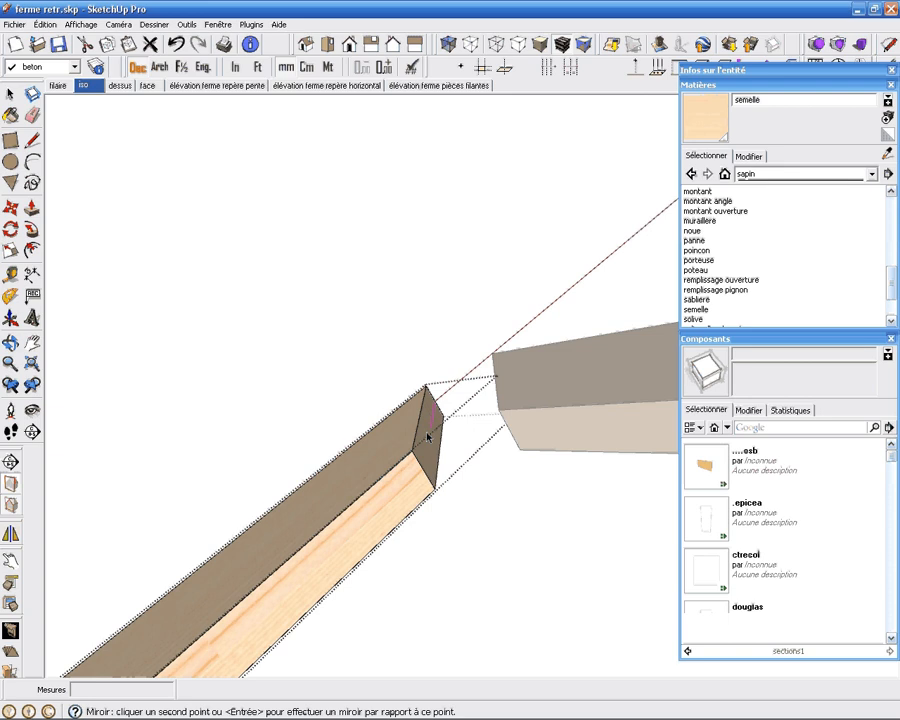
pyautogui.click(421, 470)
pyautogui.click(480, 454)
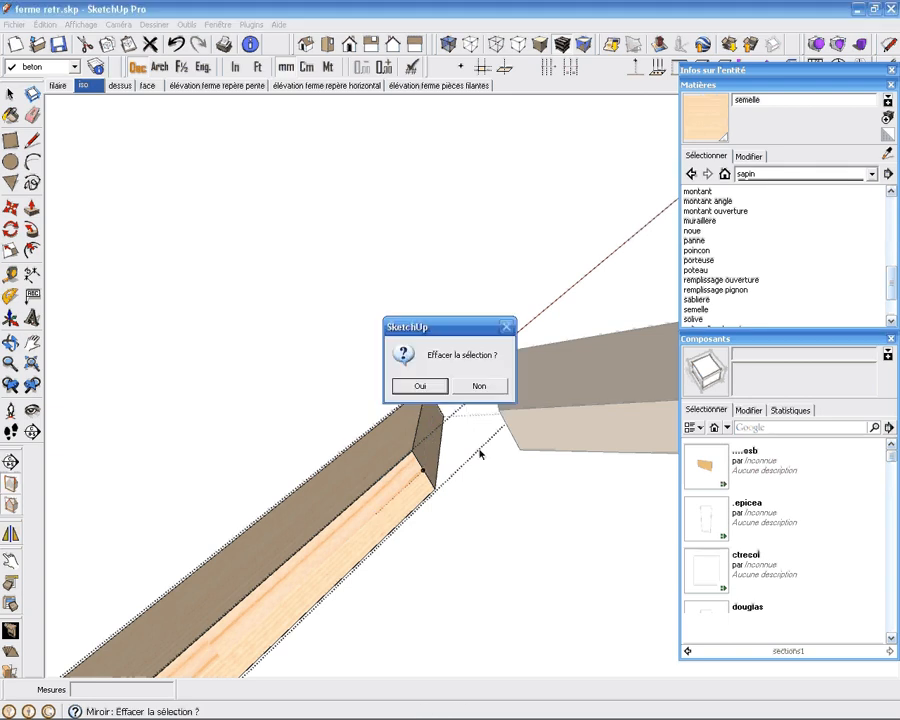
pyautogui.click(491, 388)
# Step: Delete the leftover edges and faces covering the mirrored foot notch, and leave the principal rafter
pyautogui.scroll(-6, 362, 466)
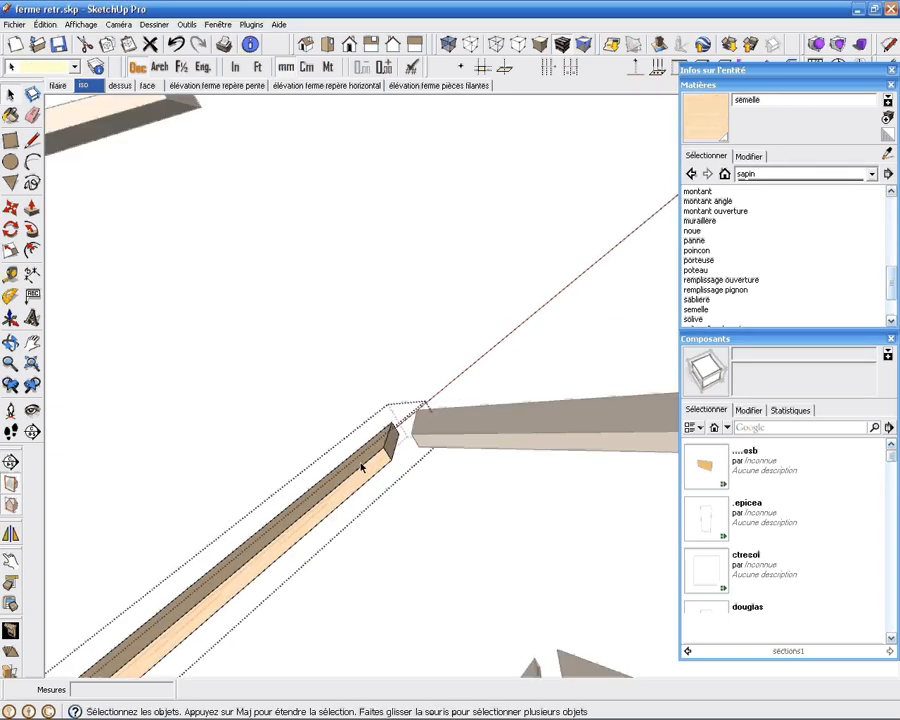
pyautogui.moveTo(362, 466); pyautogui.dragTo(388, 199, button='middle')
pyautogui.scroll(5, 403, 252)
pyautogui.moveTo(403, 255); pyautogui.dragTo(412, 281, button='middle')
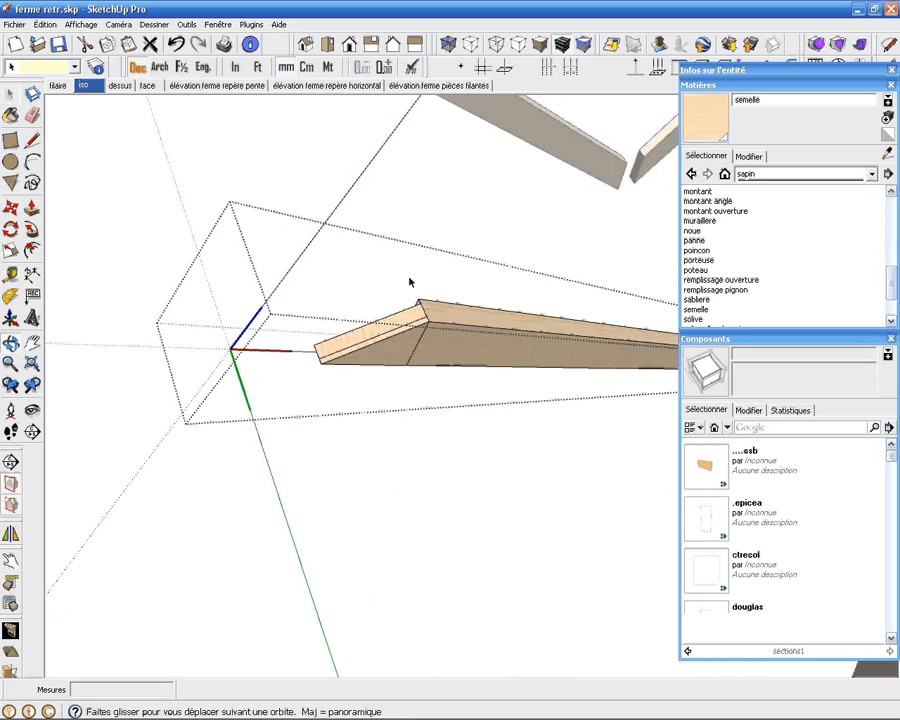
pyautogui.scroll(4, 388, 342)
pyautogui.moveTo(388, 342); pyautogui.dragTo(383, 270, button='middle')
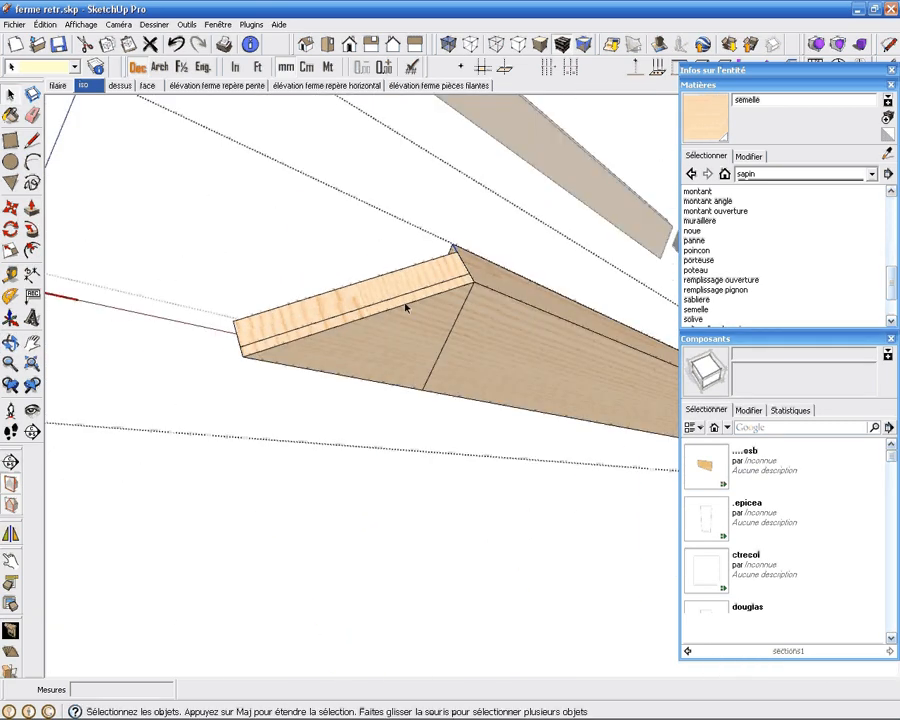
pyautogui.click(407, 305)
pyautogui.press('Delete')
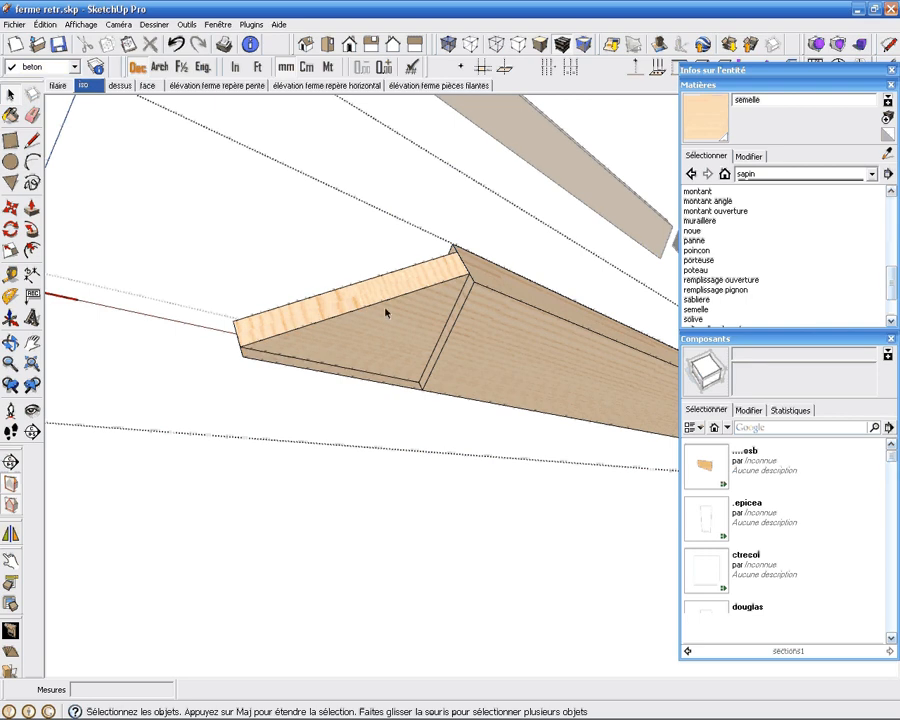
pyautogui.click(384, 381)
pyautogui.press('Delete')
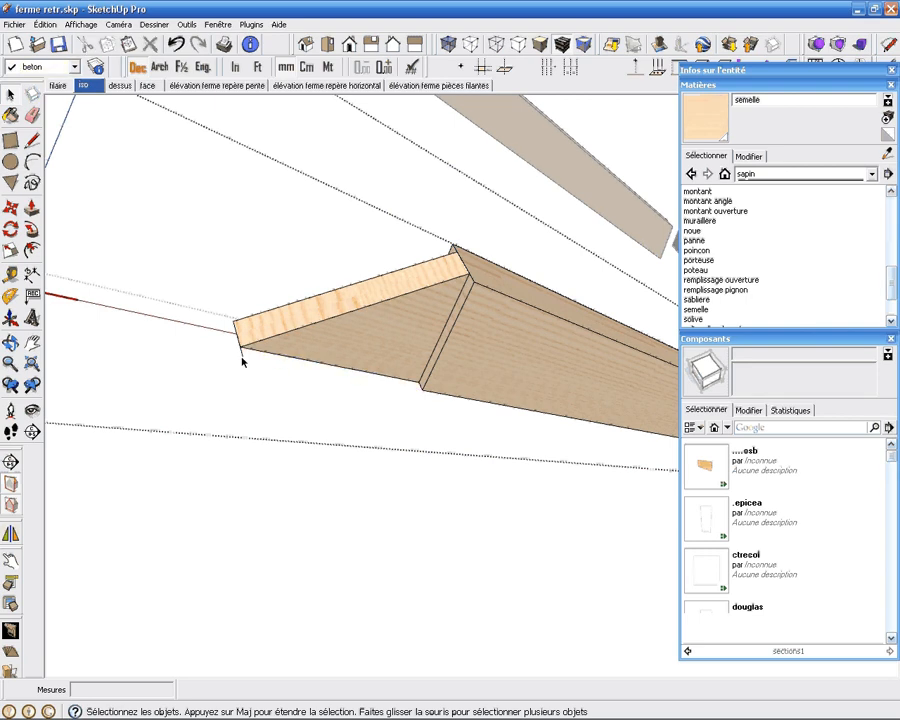
pyautogui.click(272, 475)
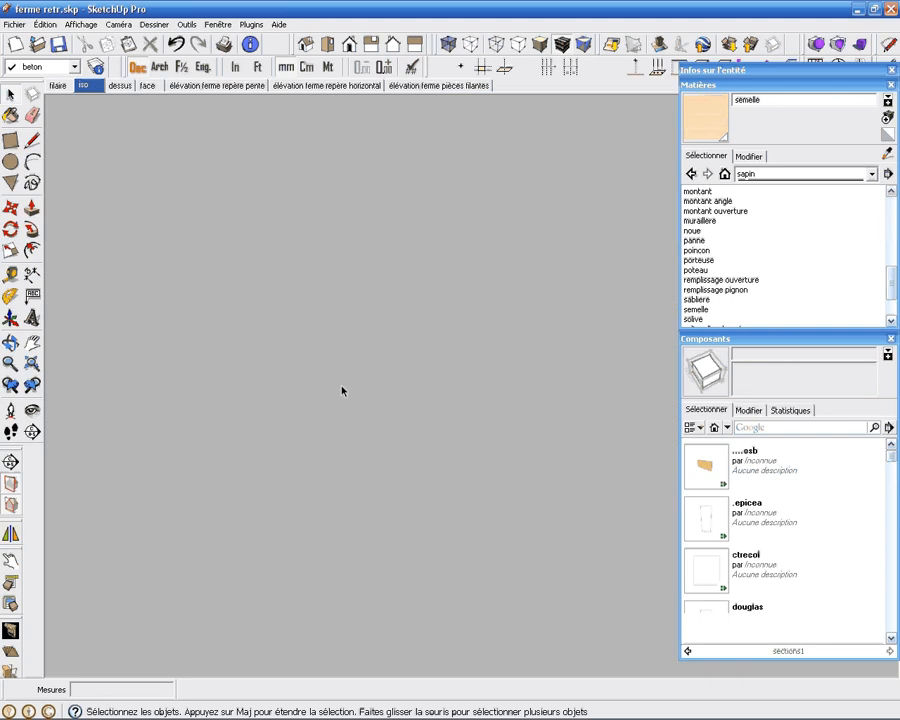
# Step: Restore the iso scene and examine the front truss around its king post and collar tie
pyautogui.click(90, 86)
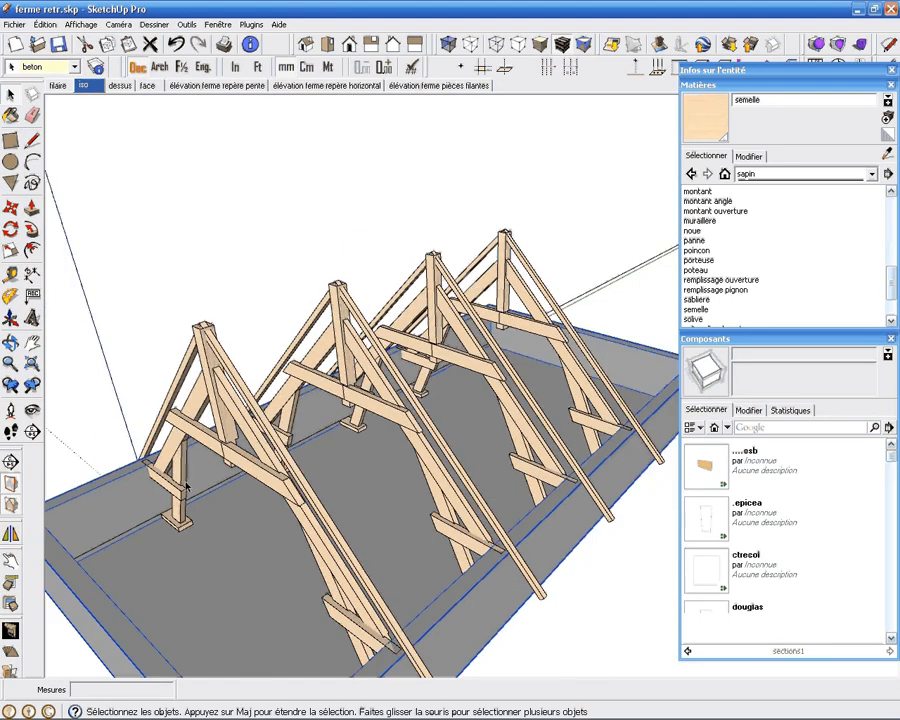
pyautogui.moveTo(186, 486); pyautogui.dragTo(358, 376, button='middle')
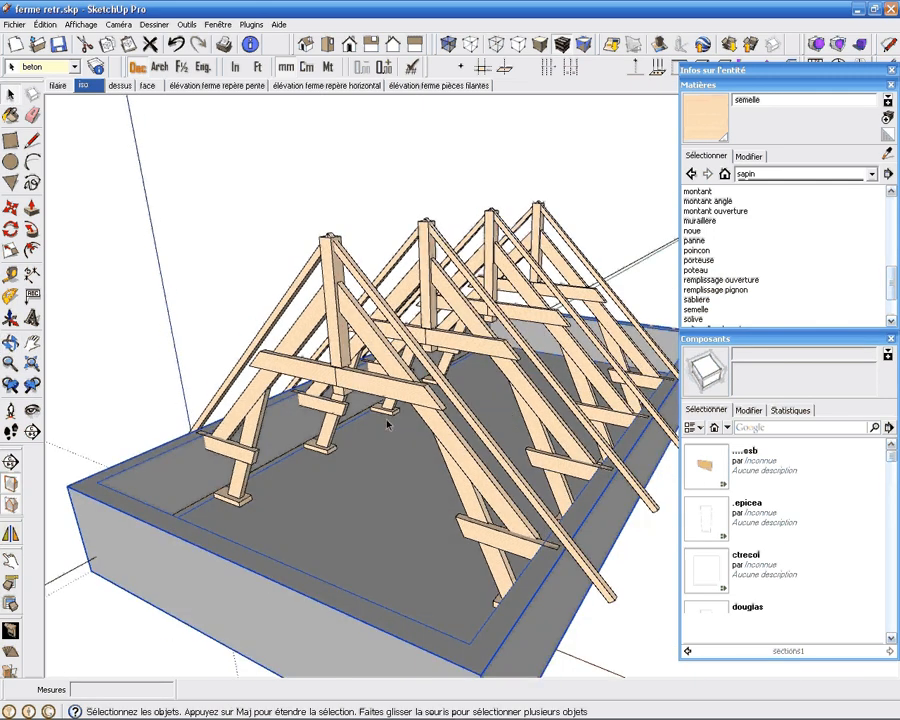
pyautogui.scroll(3, 398, 388)
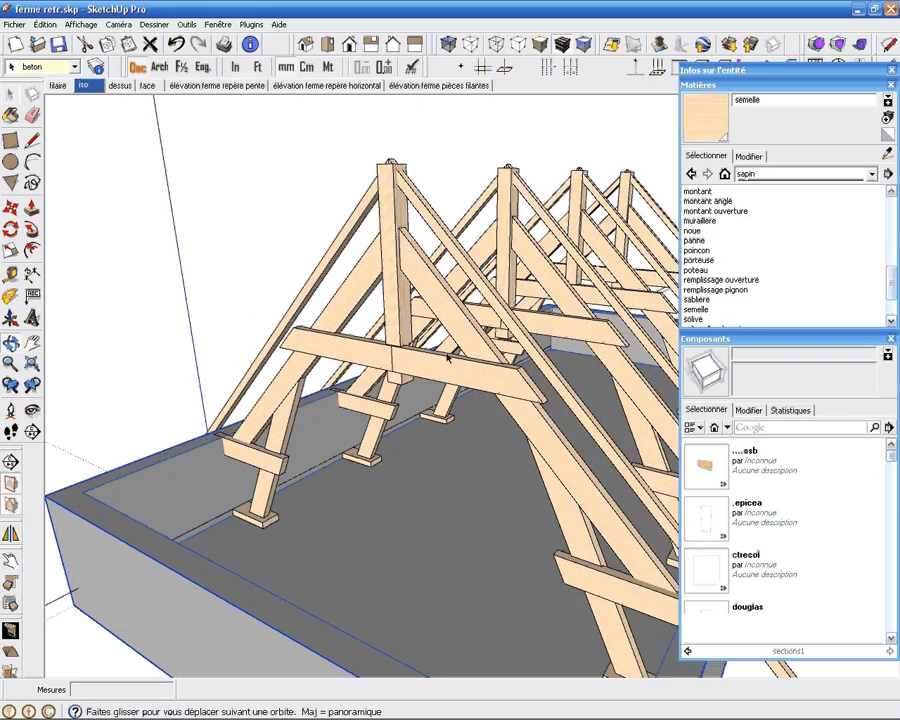
# Step: Unite the two halves of the front truss's collar tie into a single solid
pyautogui.scroll(2, 414, 367)
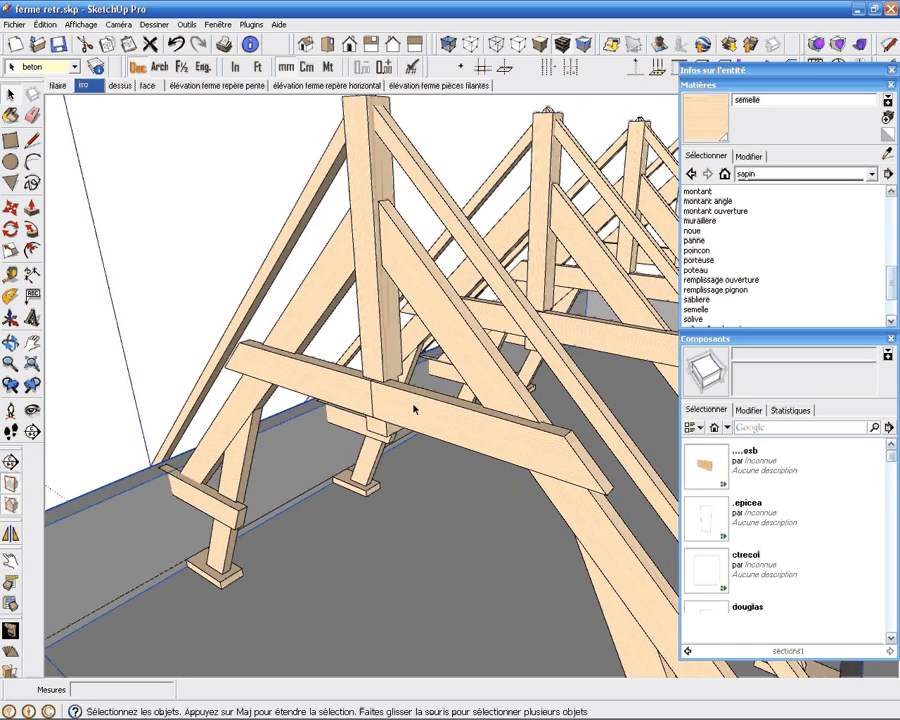
pyautogui.click(817, 45)
pyautogui.click(357, 398)
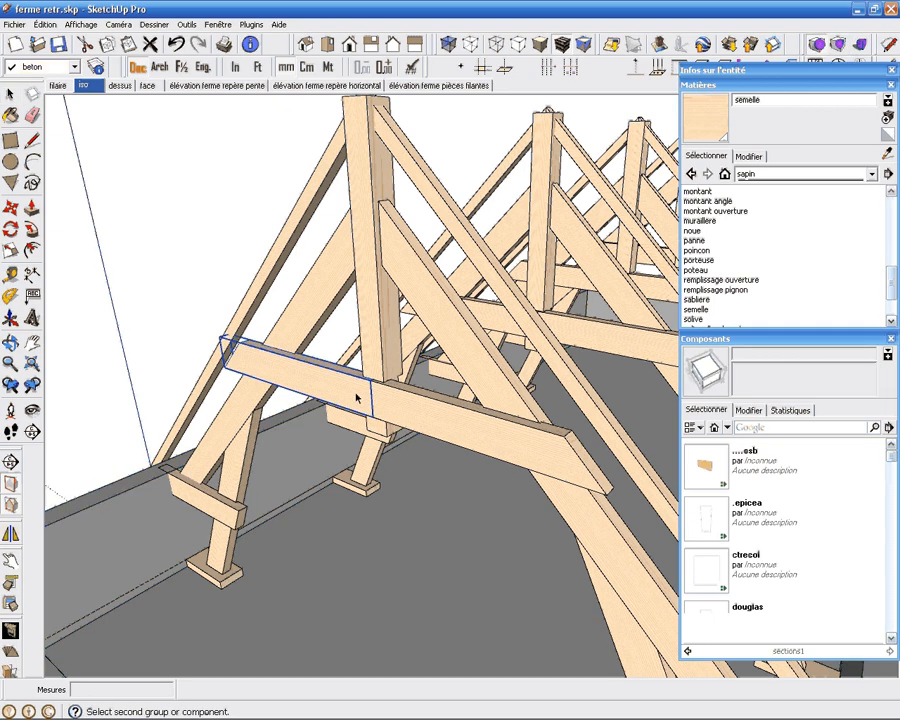
pyautogui.click(389, 411)
pyautogui.moveTo(389, 411); pyautogui.dragTo(344, 494, button='middle')
# Step: Mirror the joined collar tie to the opposite side of the front truss about the king post's centre, keeping the original
pyautogui.click(353, 422)
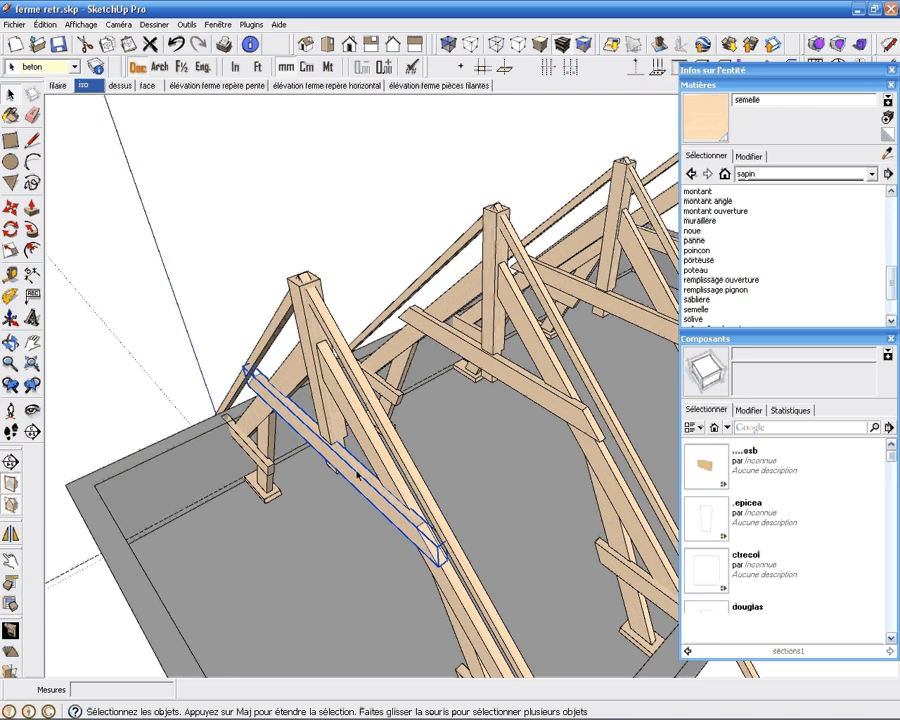
pyautogui.rightClick(358, 477)
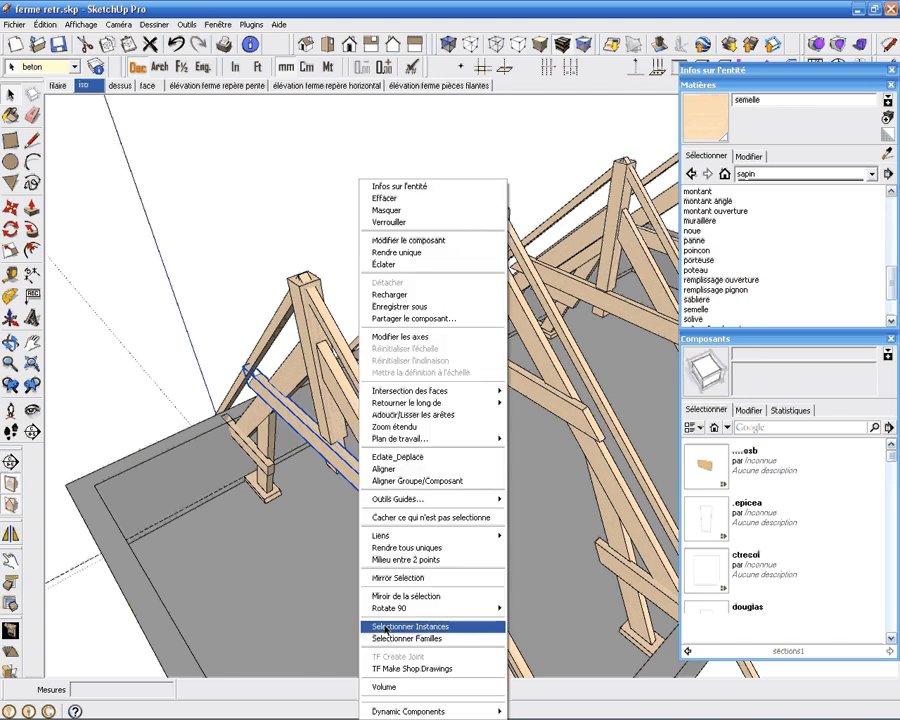
pyautogui.click(405, 596)
pyautogui.moveTo(343, 375); pyautogui.dragTo(291, 410, button='middle')
pyautogui.click(266, 386)
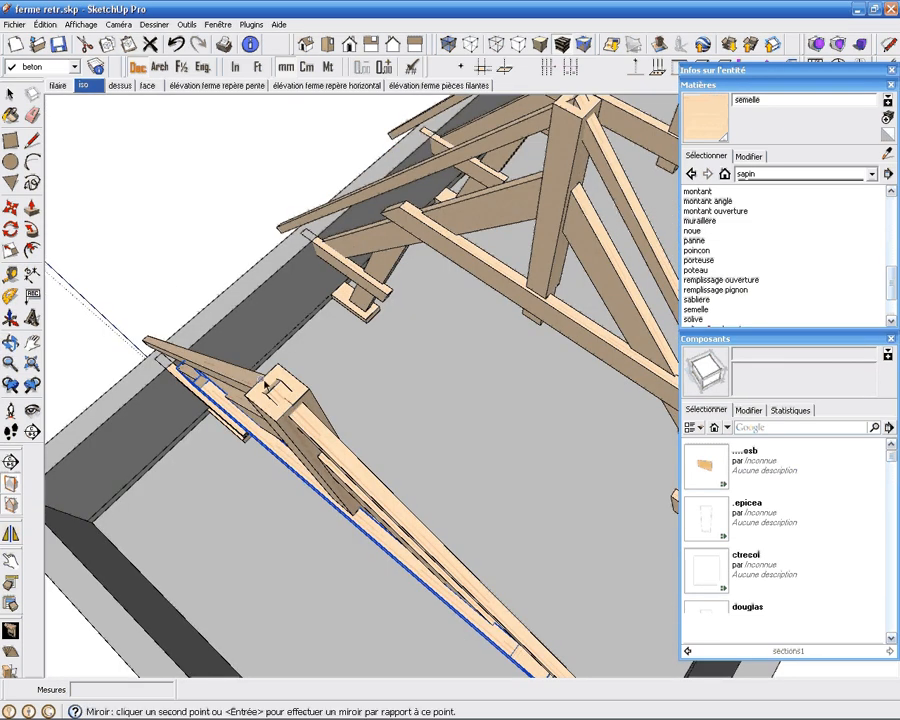
pyautogui.click(261, 376)
pyautogui.moveTo(252, 327); pyautogui.dragTo(205, 232, button='middle')
pyautogui.click(205, 232)
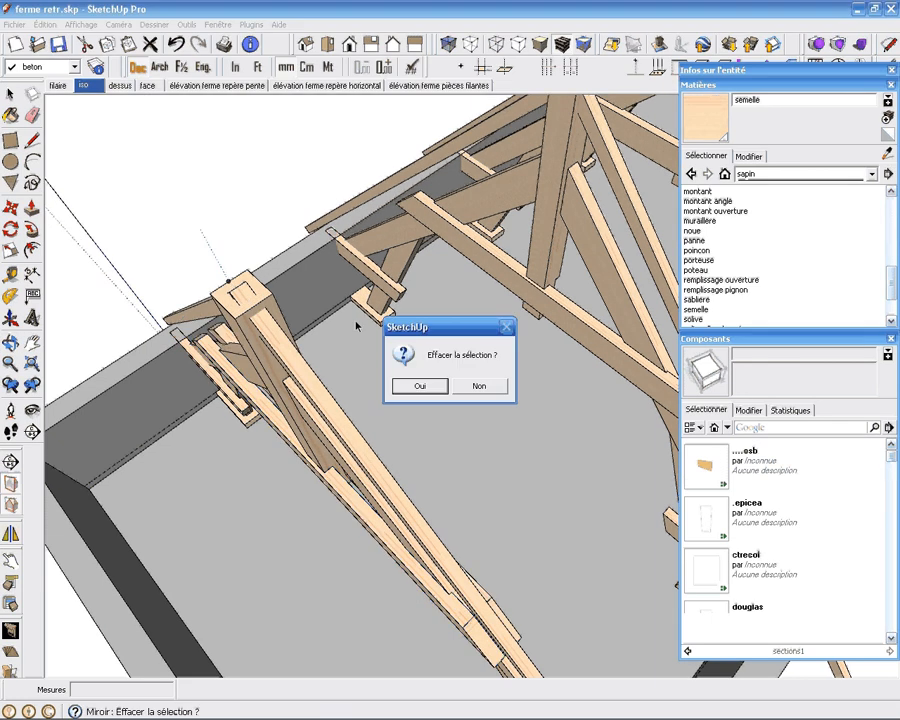
pyautogui.click(465, 387)
# Step: Inspect both sides of the front truss and select the mirrored collar tie facing the other trusses
pyautogui.scroll(-6, 465, 387)
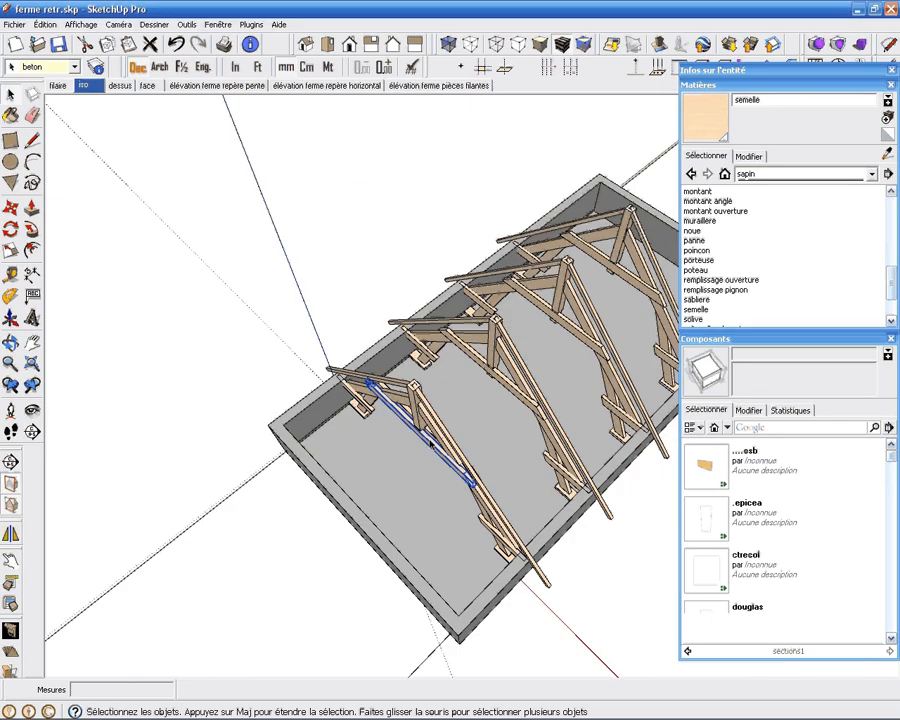
pyautogui.moveTo(465, 387); pyautogui.dragTo(440, 388, button='middle')
pyautogui.scroll(5, 440, 388)
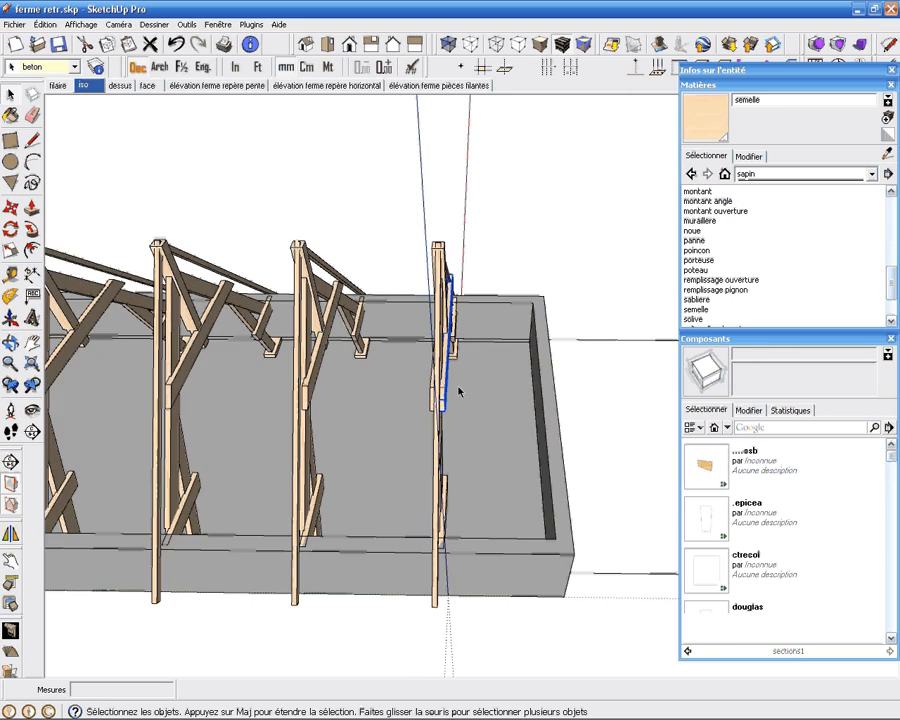
pyautogui.scroll(-4, 306, 372)
pyautogui.moveTo(386, 370); pyautogui.dragTo(575, 333, button='middle')
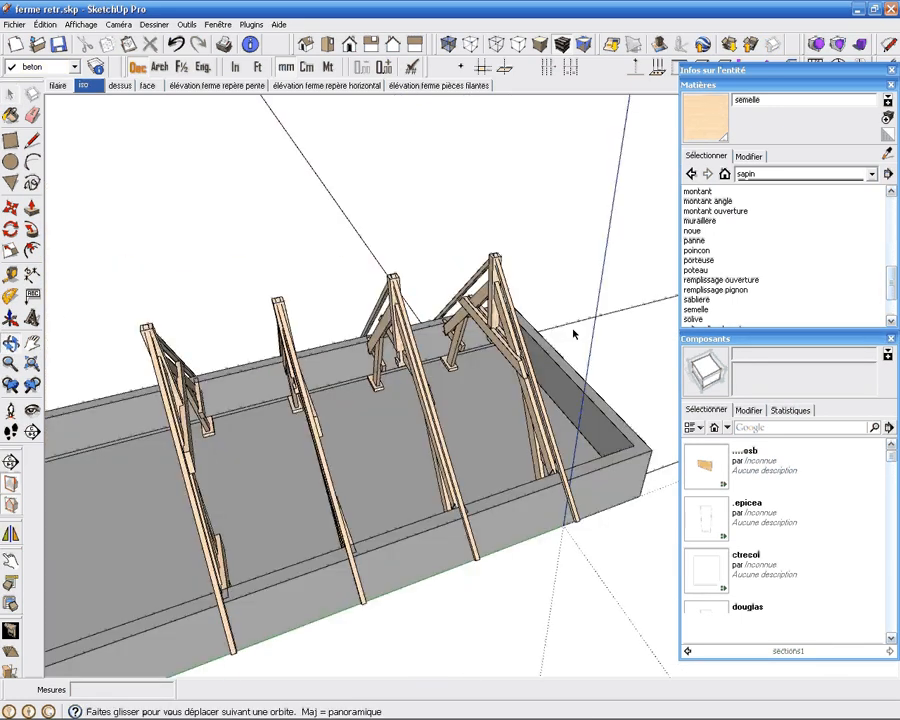
pyautogui.scroll(4, 575, 333)
pyautogui.click(505, 353)
pyautogui.moveTo(428, 358); pyautogui.dragTo(199, 257, button='middle')
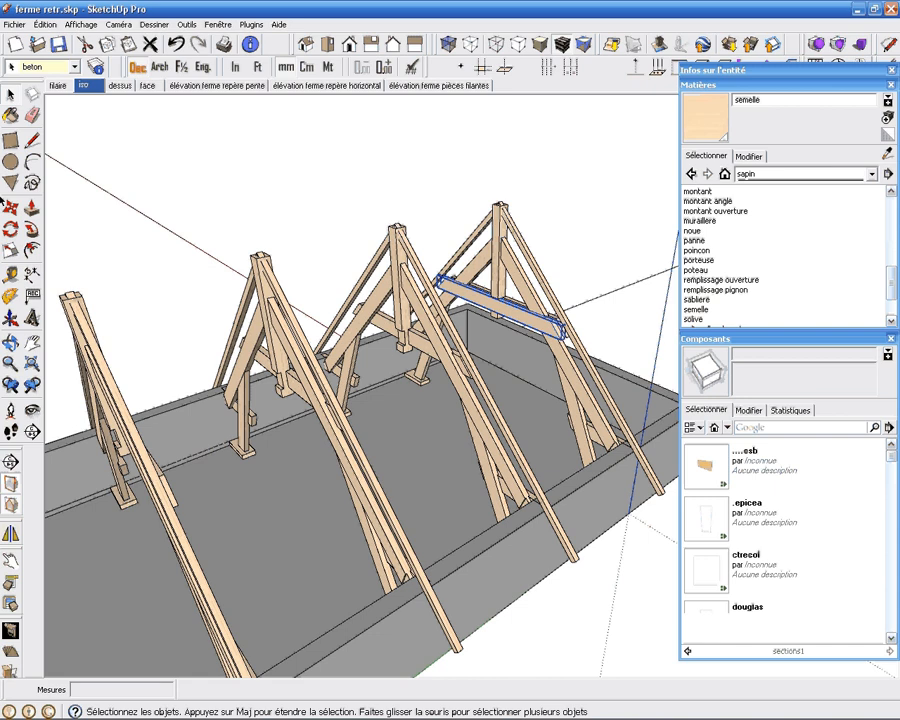
# Step: Try to repeat the mirrored collar tie on the following trusses by moving it one truss spacing with a *2 multiplier
pyautogui.press('m')
pyautogui.moveTo(181, 287); pyautogui.dragTo(563, 325, button='middle')
pyautogui.scroll(3, 563, 325)
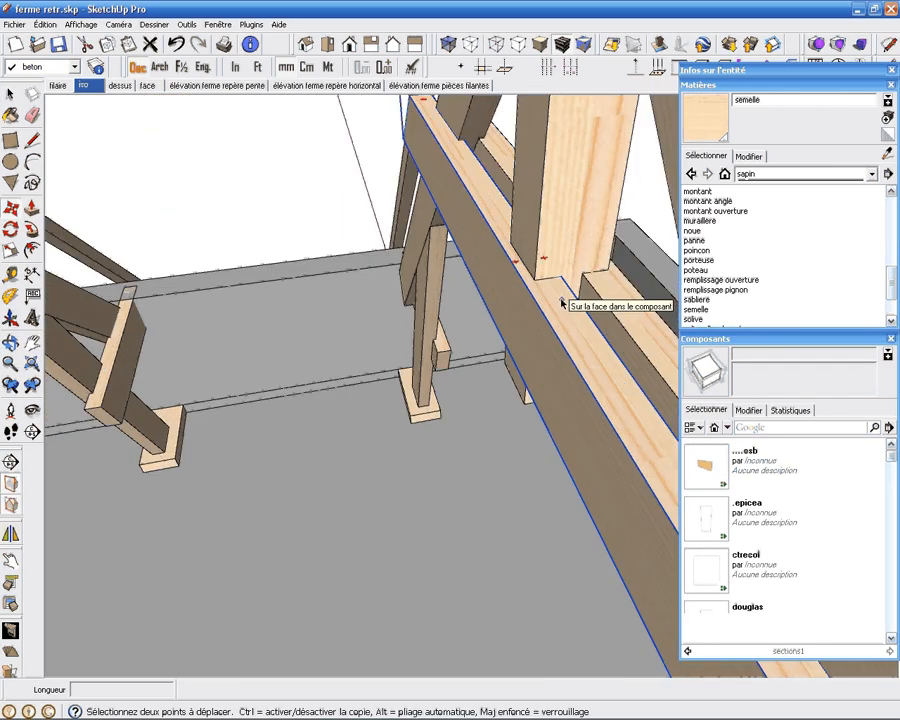
pyautogui.scroll(-2, 563, 303)
pyautogui.scroll(-2, 572, 329)
pyautogui.scroll(2, 632, 409)
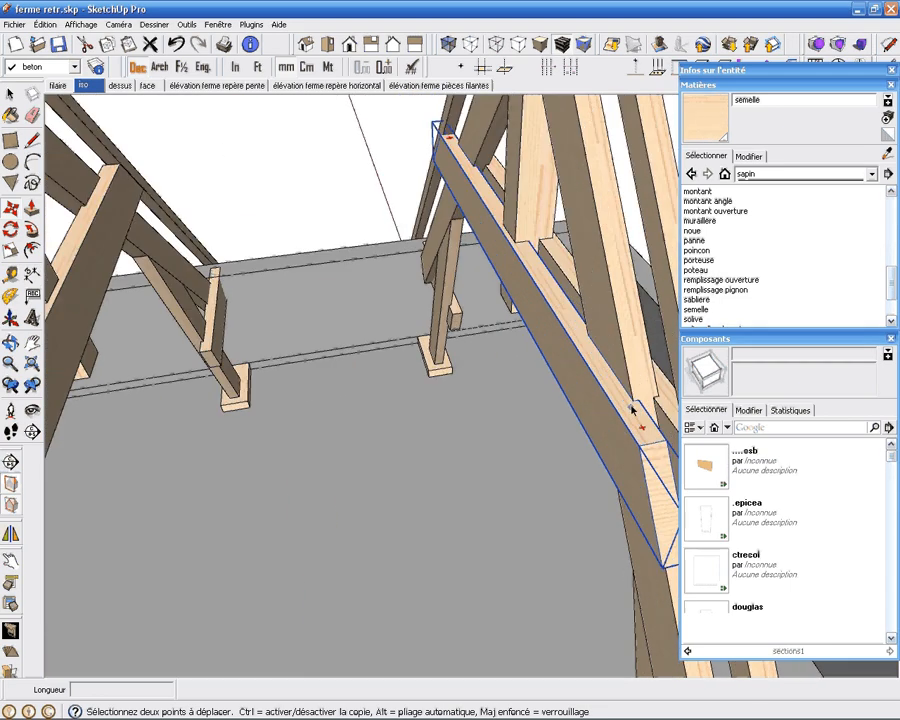
pyautogui.scroll(-4, 632, 409)
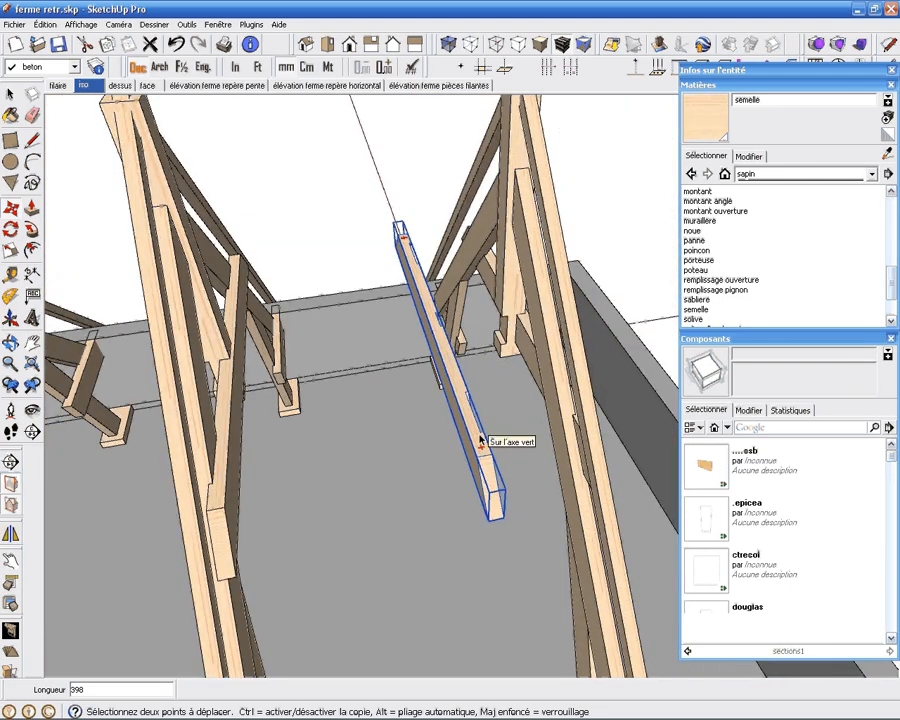
pyautogui.scroll(-3, 496, 420)
pyautogui.moveTo(543, 381)
pyautogui.mouseDown(button='middle')
pyautogui.moveTo(560, 388)
pyautogui.moveTo(528, 381)
pyautogui.mouseUp(button='middle')
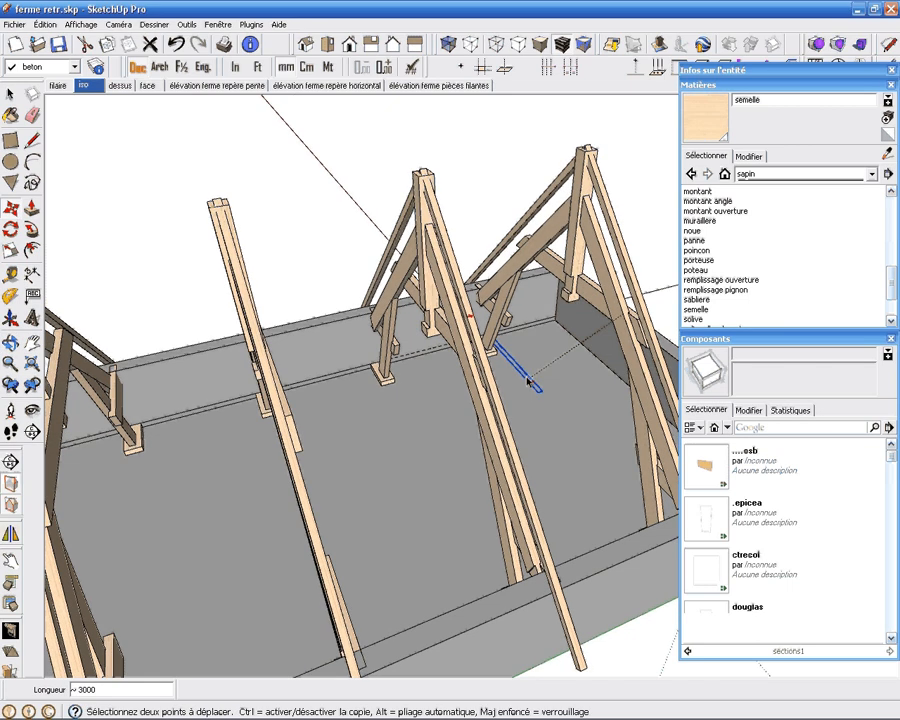
pyautogui.scroll(6, 527, 381)
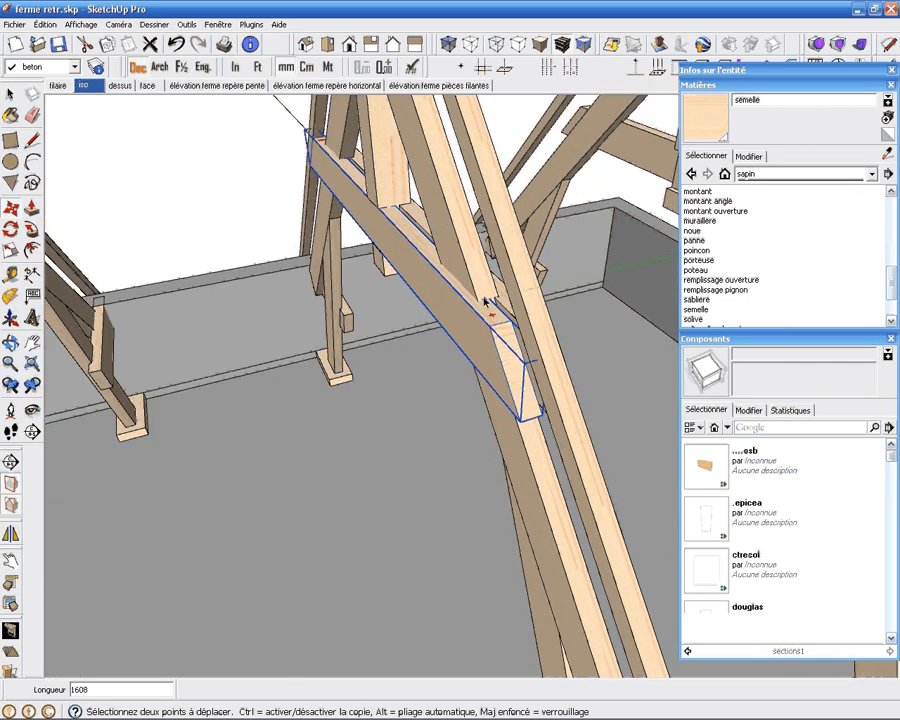
pyautogui.scroll(2, 485, 302)
pyautogui.scroll(-5, 486, 309)
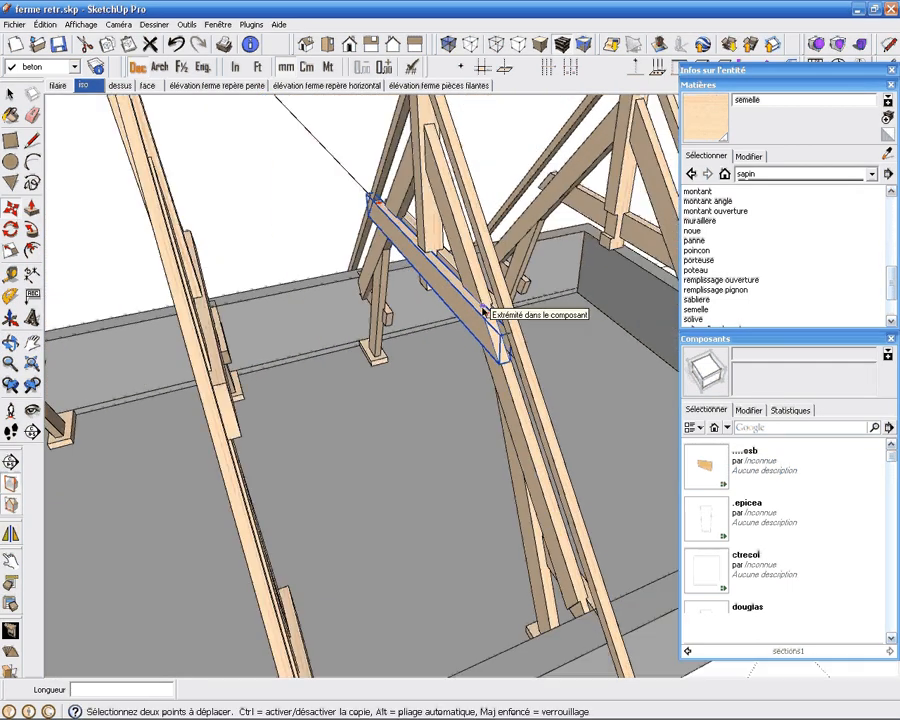
pyautogui.scroll(-3, 484, 313)
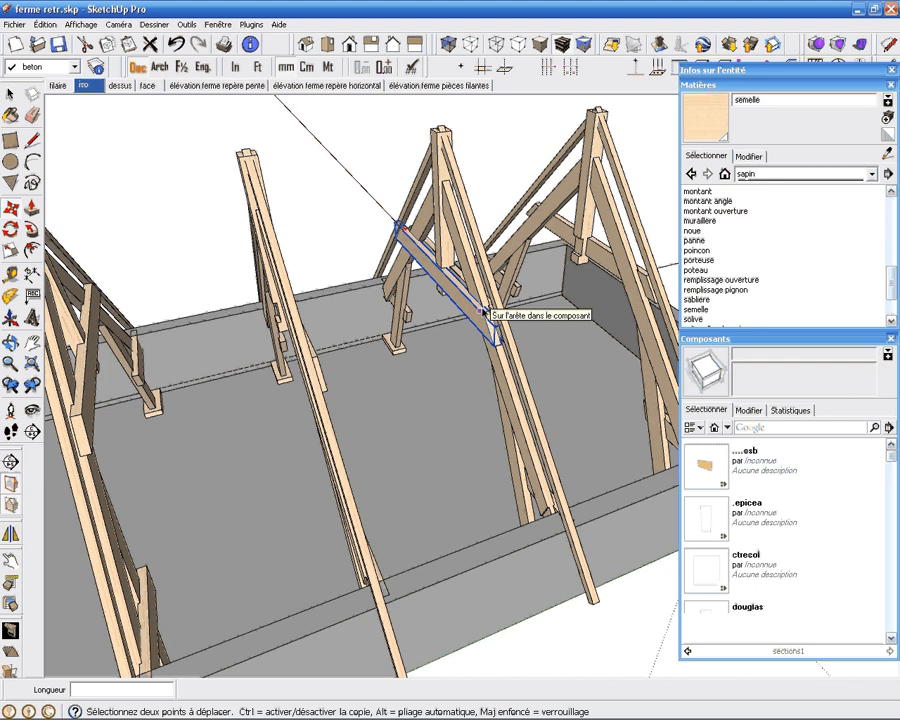
pyautogui.write('2')
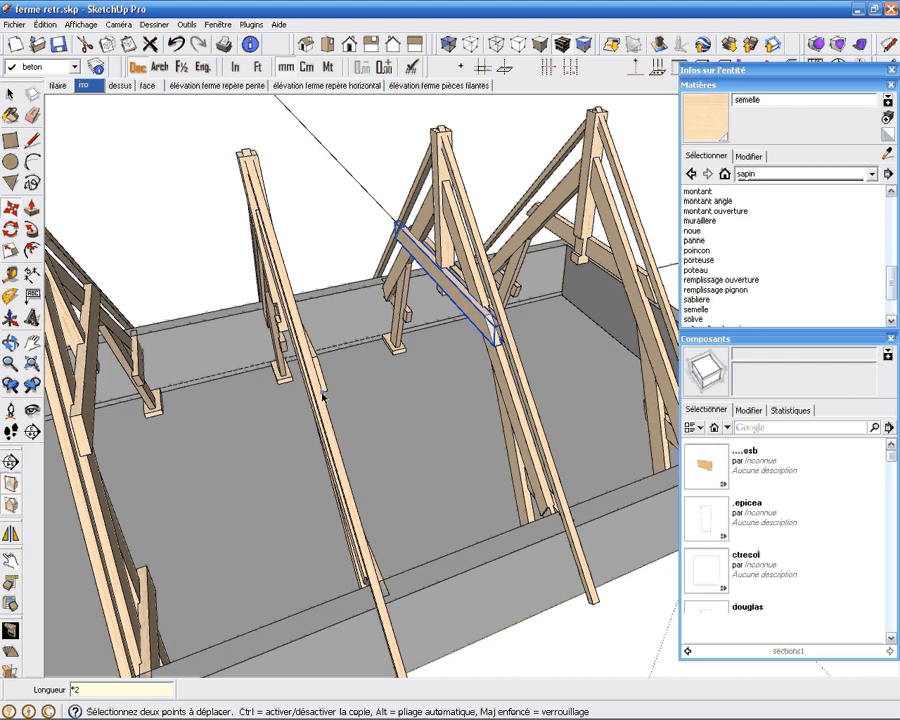
pyautogui.moveTo(322, 397); pyautogui.dragTo(414, 330, button='middle')
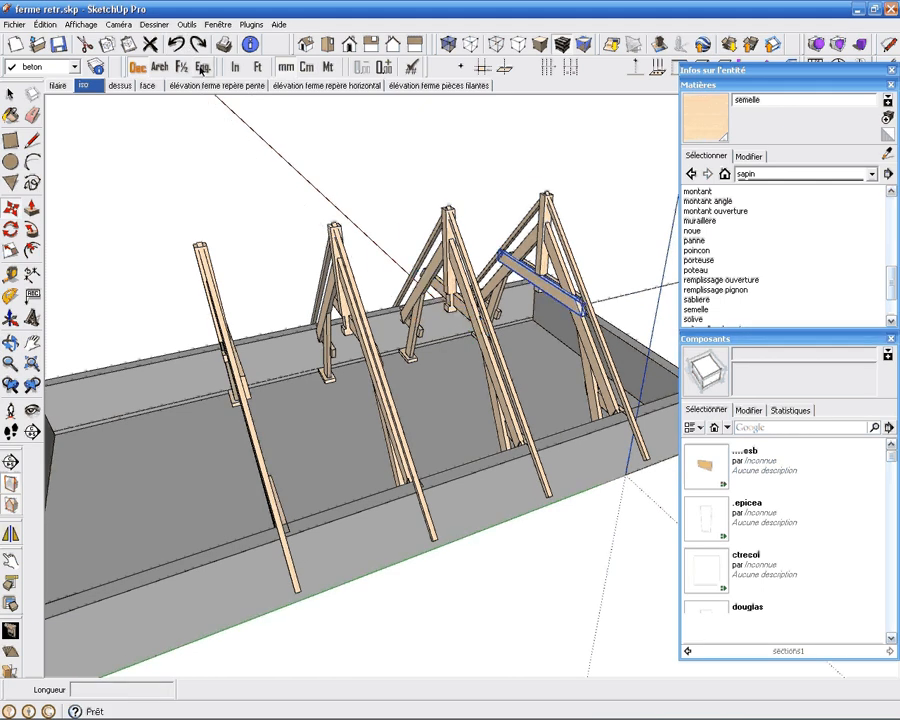
# Step: Copy the mirrored collar tie to the matching point on the next truss and repeat the copy with *2
pyautogui.scroll(5, 419, 328)
pyautogui.scroll(3, 531, 368)
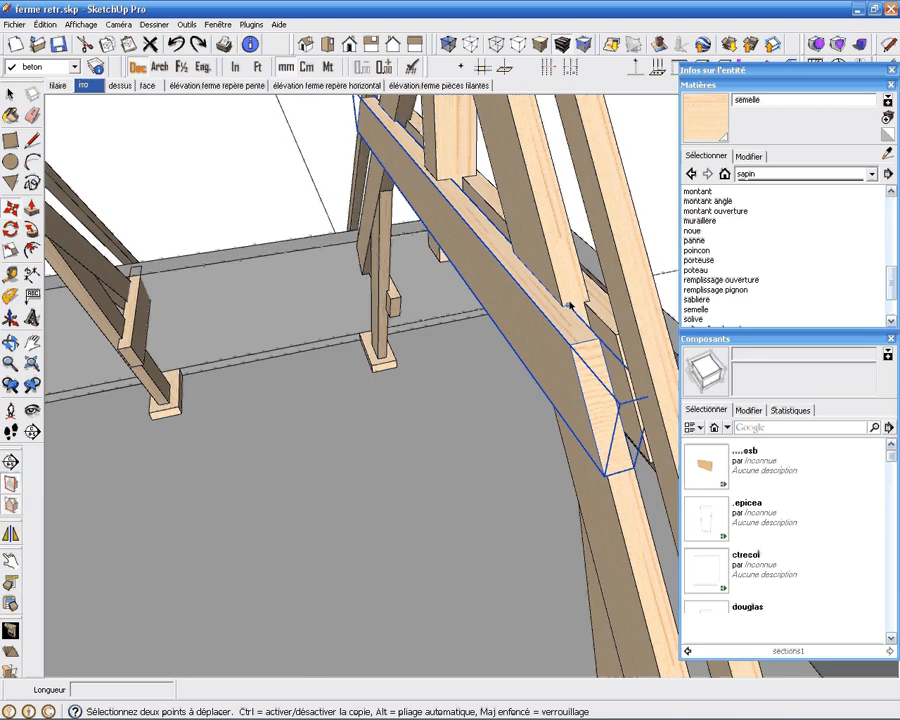
pyautogui.scroll(-5, 570, 305)
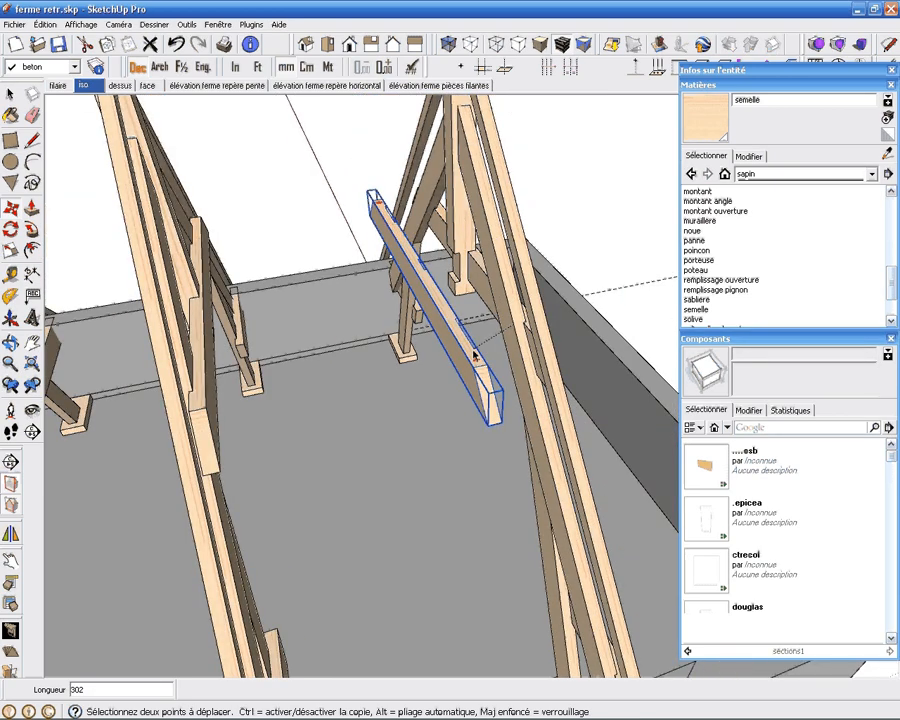
pyautogui.scroll(-4, 465, 390)
pyautogui.moveTo(461, 404); pyautogui.dragTo(427, 378, button='middle')
pyautogui.scroll(4, 394, 384)
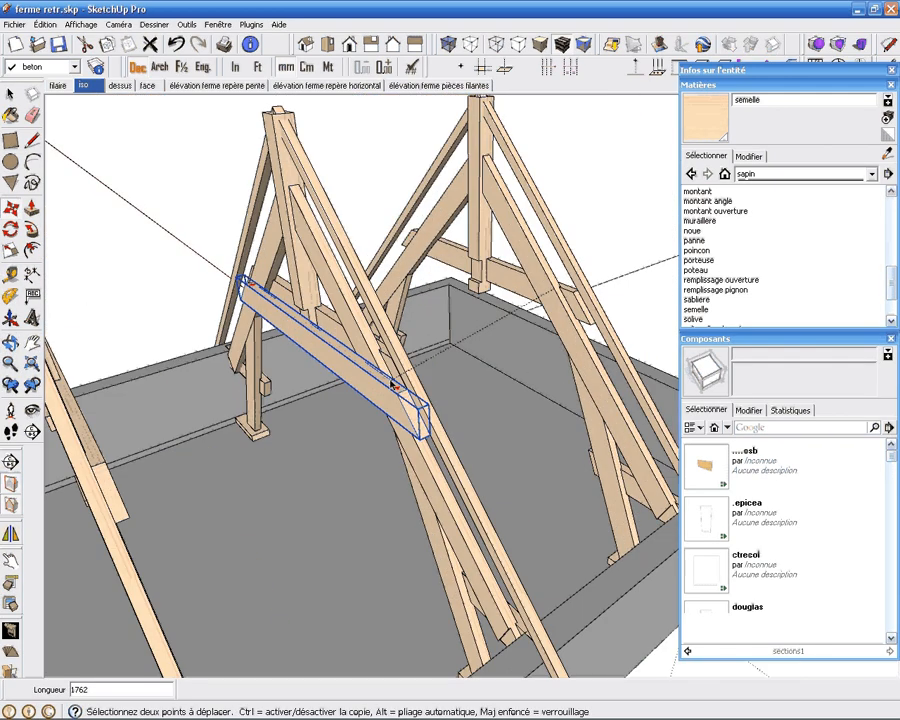
pyautogui.scroll(2, 358, 360)
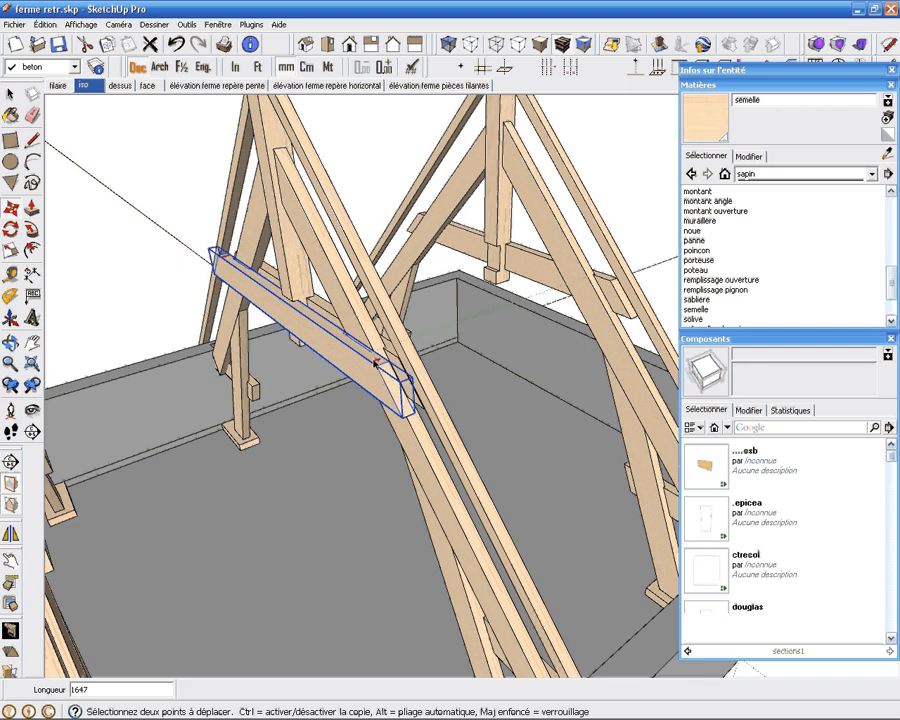
pyautogui.click(389, 366)
pyautogui.click(376, 358)
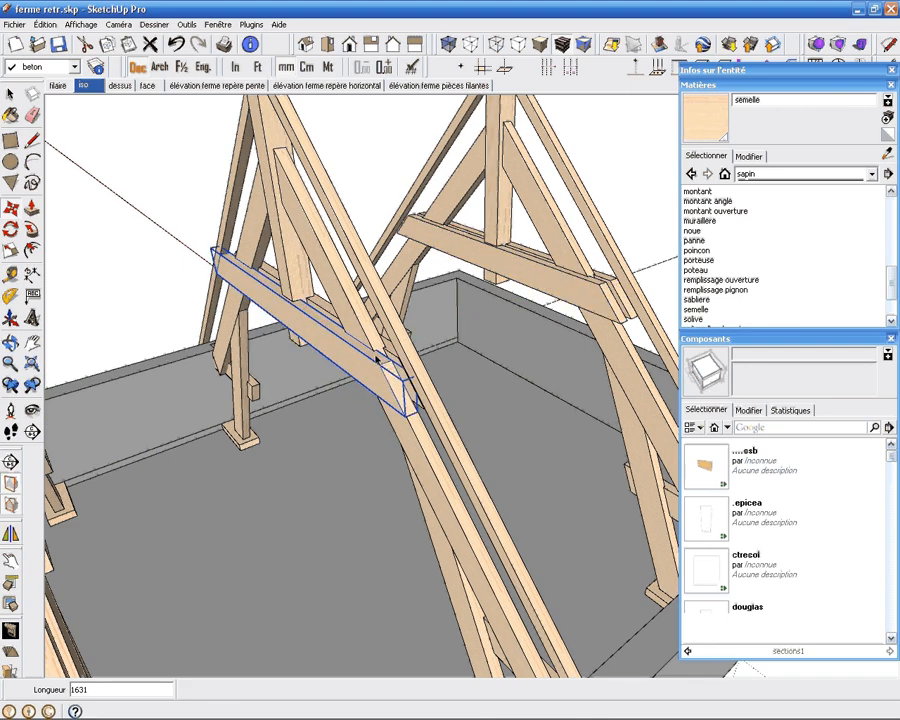
pyautogui.write('*')
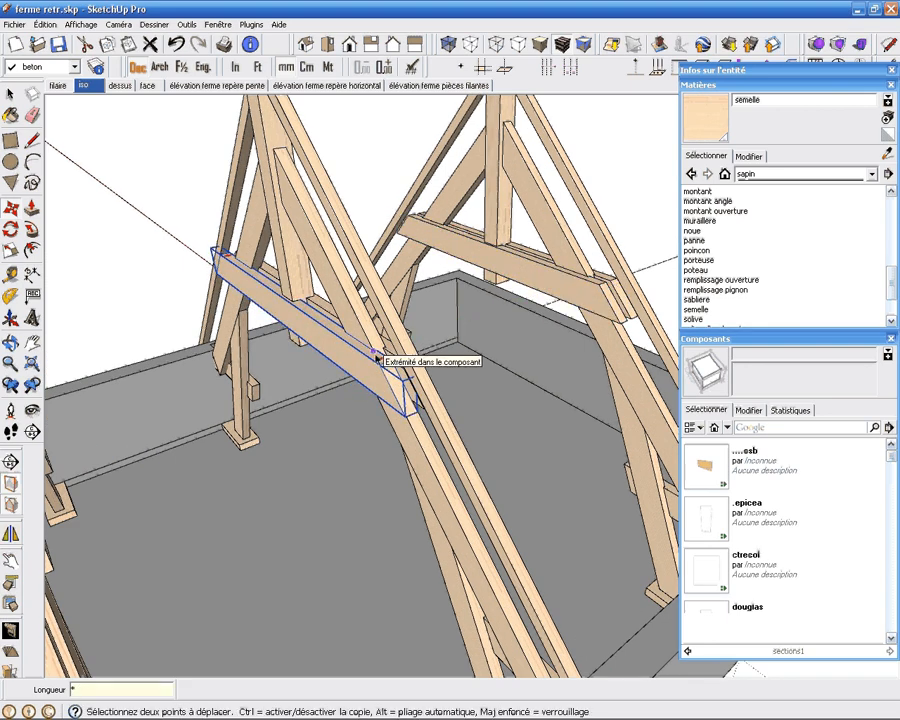
pyautogui.write('2')
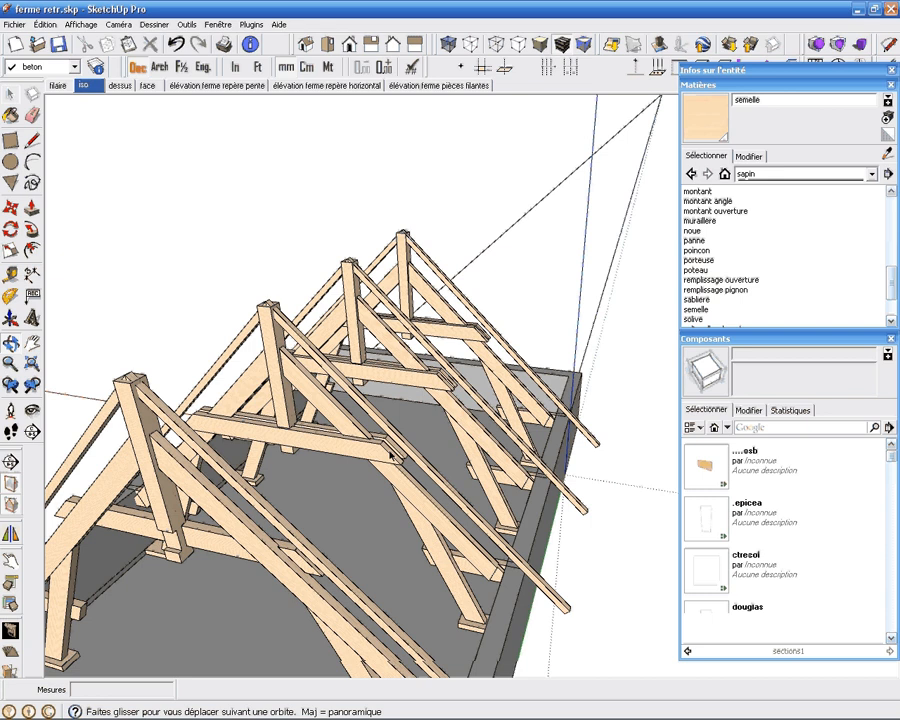
# Step: Select a principal rafter beside a king post and isolate it by hiding everything else
pyautogui.moveTo(392, 454); pyautogui.dragTo(393, 336)
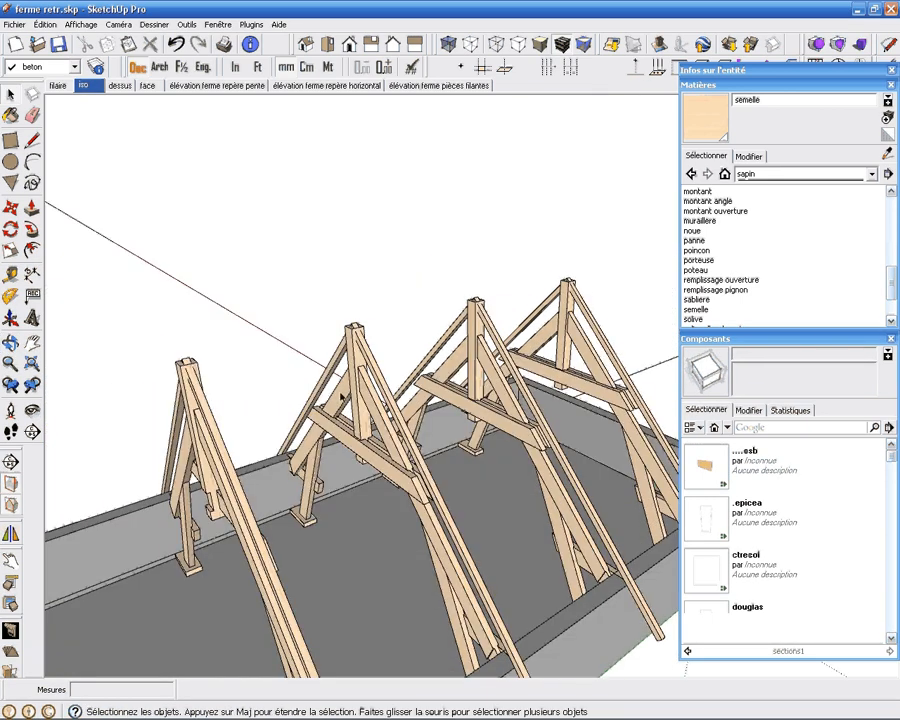
pyautogui.click(332, 400)
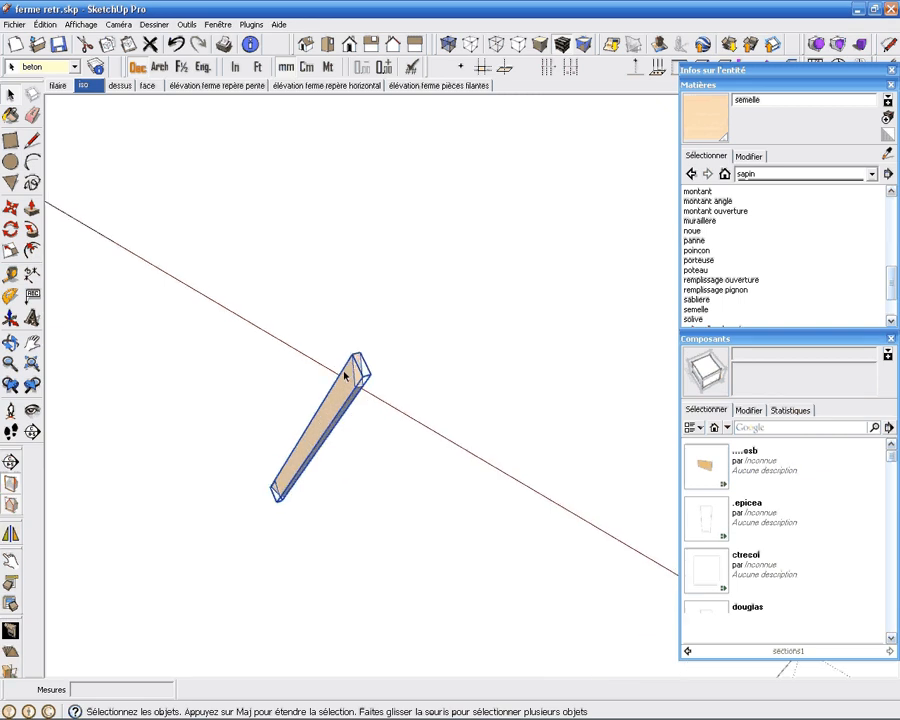
pyautogui.scroll(3, 361, 382)
pyautogui.moveTo(361, 382); pyautogui.dragTo(260, 383, button='middle')
pyautogui.scroll(2, 384, 382)
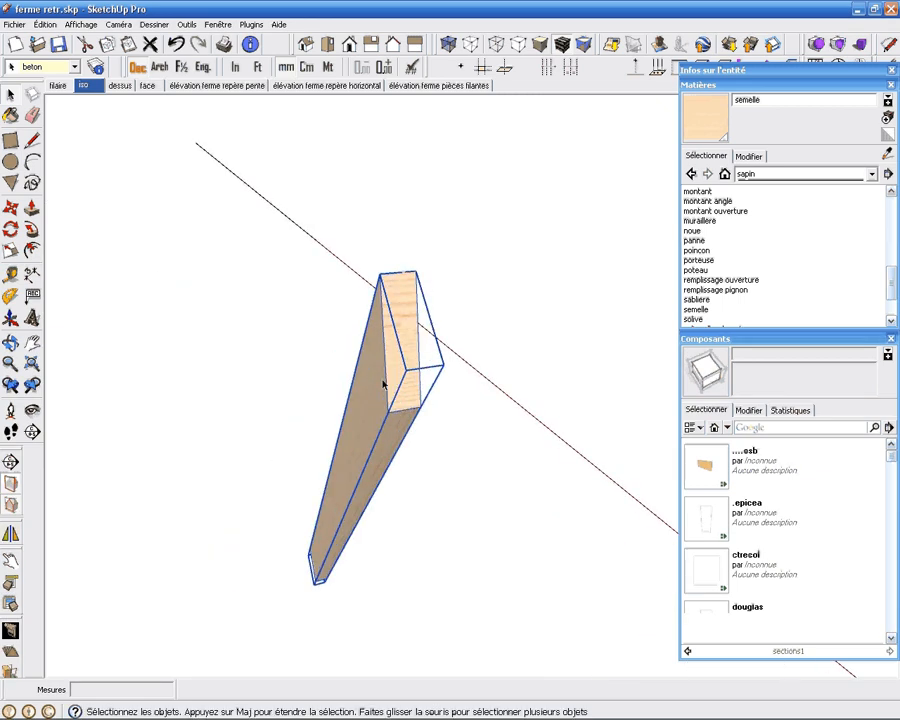
# Step: Open the isolated rafter for editing, align the view with its upper end face, and close the component
pyautogui.moveTo(384, 382); pyautogui.dragTo(431, 393, button='middle')
pyautogui.doubleClick(431, 393)
pyautogui.click(431, 393)
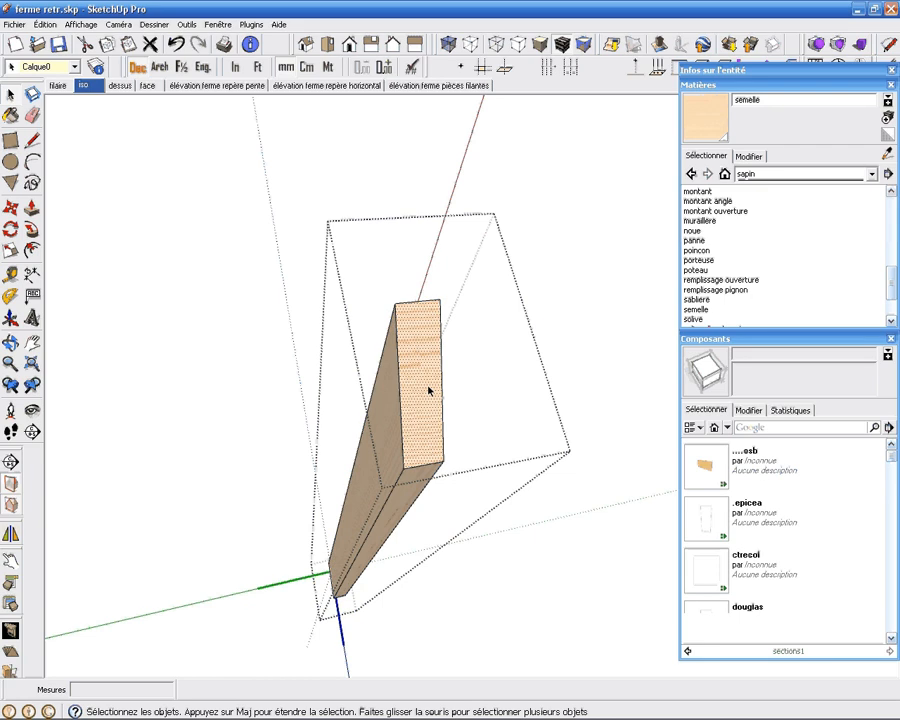
pyautogui.rightClick(431, 389)
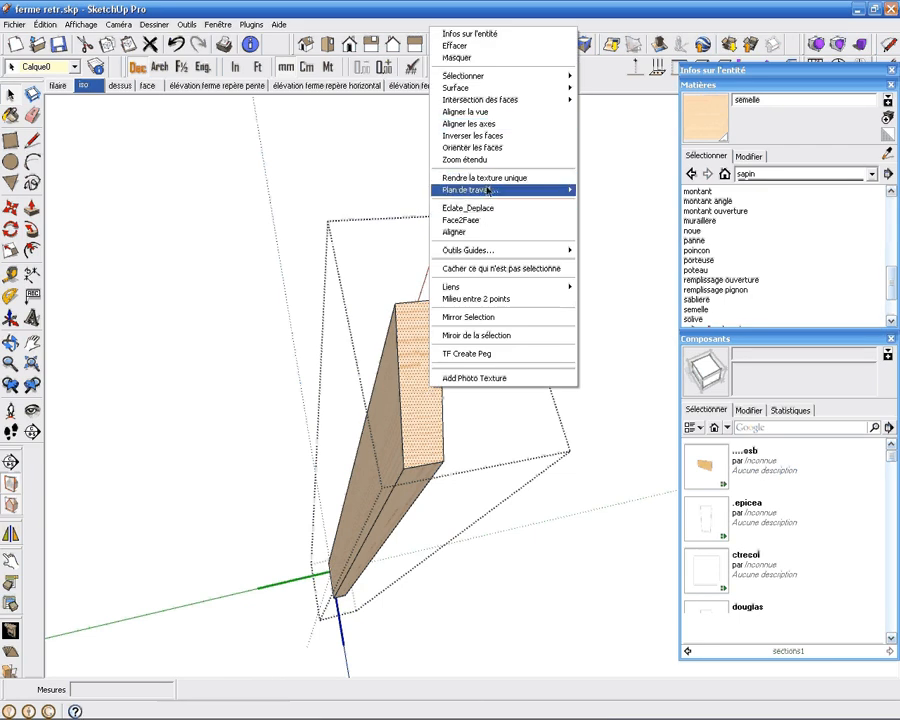
pyautogui.click(482, 114)
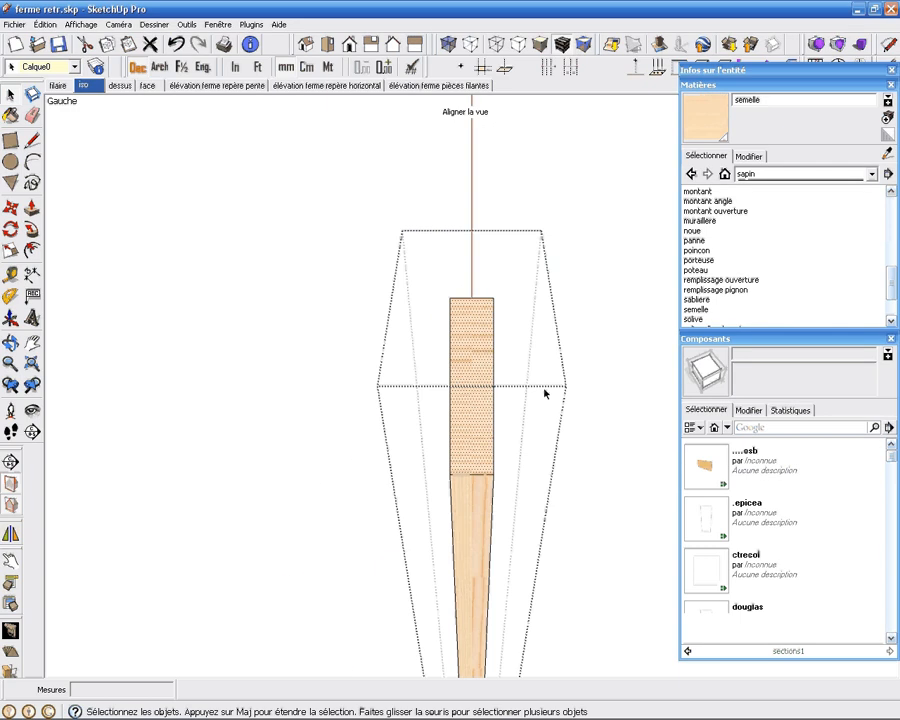
pyautogui.click(607, 367)
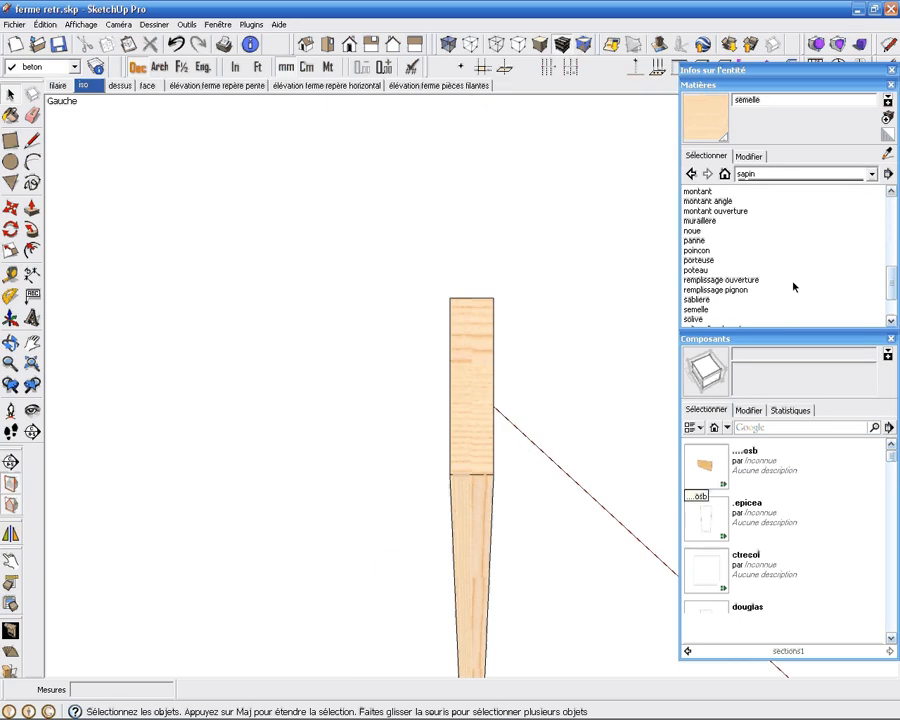
# Step: Browse the component library to the assemblages collection and find the tenon embrev about component
pyautogui.click(727, 427)
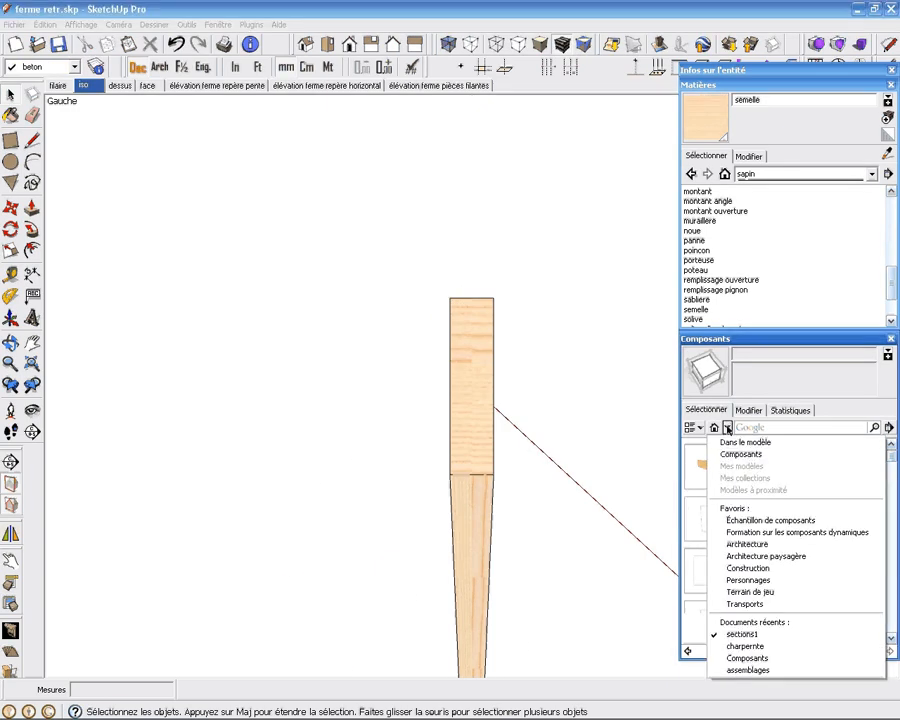
pyautogui.click(735, 454)
pyautogui.click(706, 462)
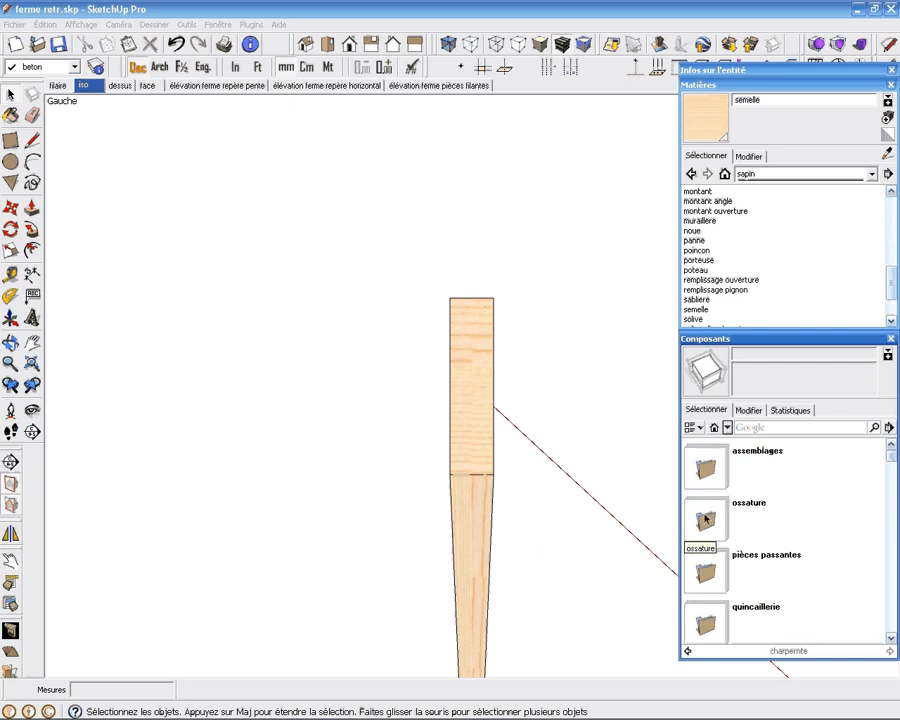
pyautogui.click(706, 519)
pyautogui.click(891, 640)
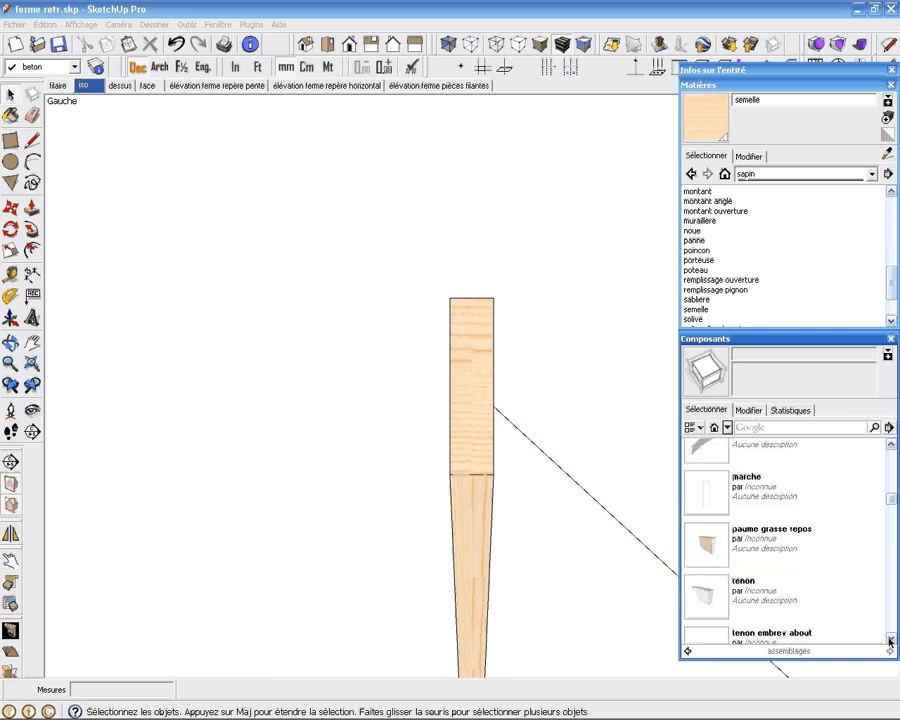
pyautogui.click(891, 640)
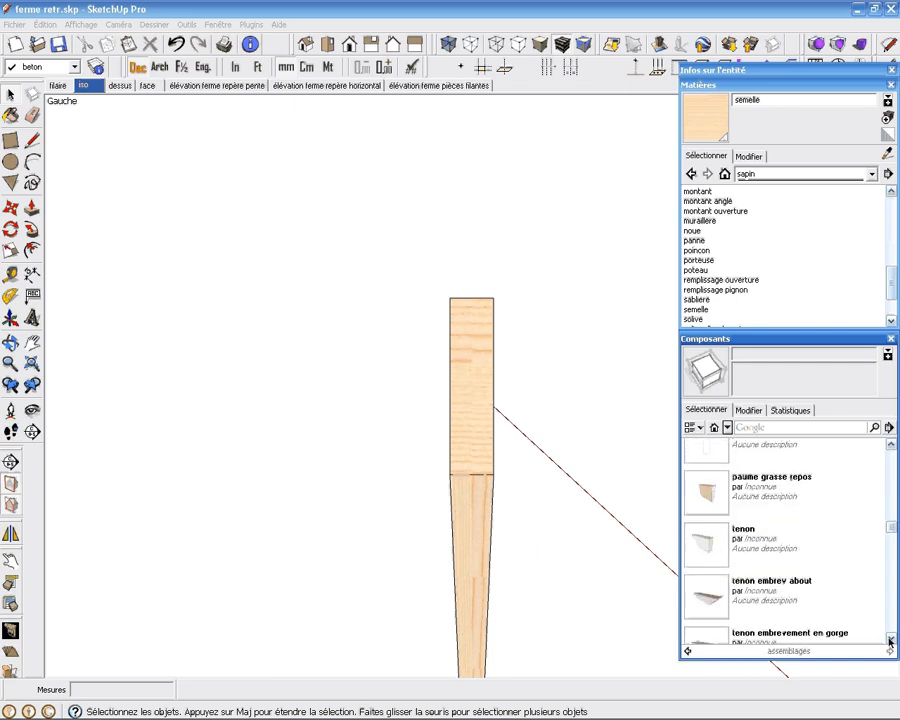
# Step: Place the tenon embrev about component on the rafter's upper end face, aligned to the midpoint of its lower edge
pyautogui.click(707, 599)
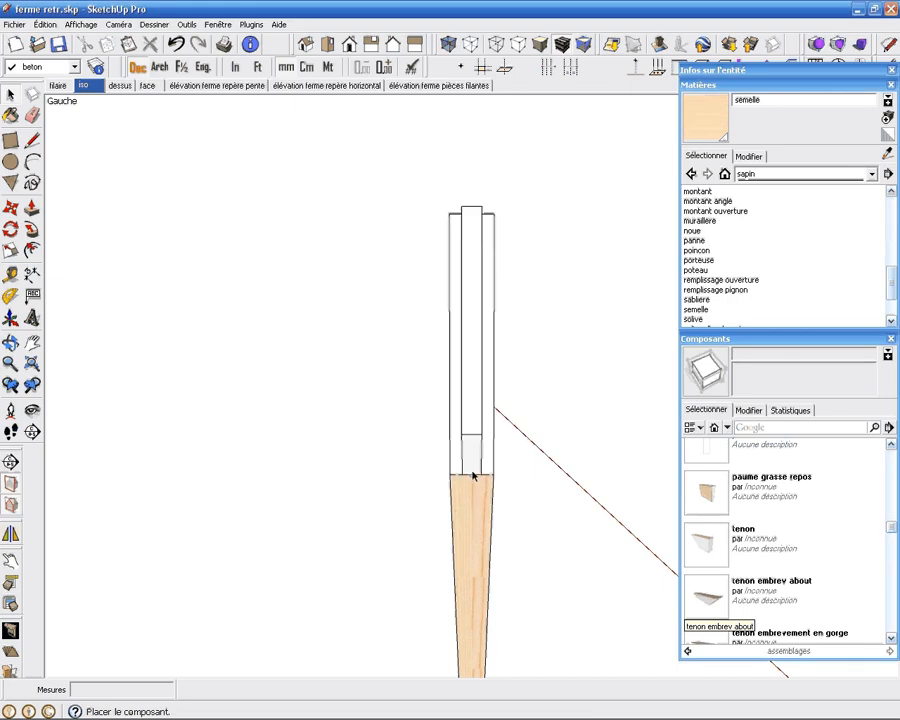
pyautogui.click(474, 475)
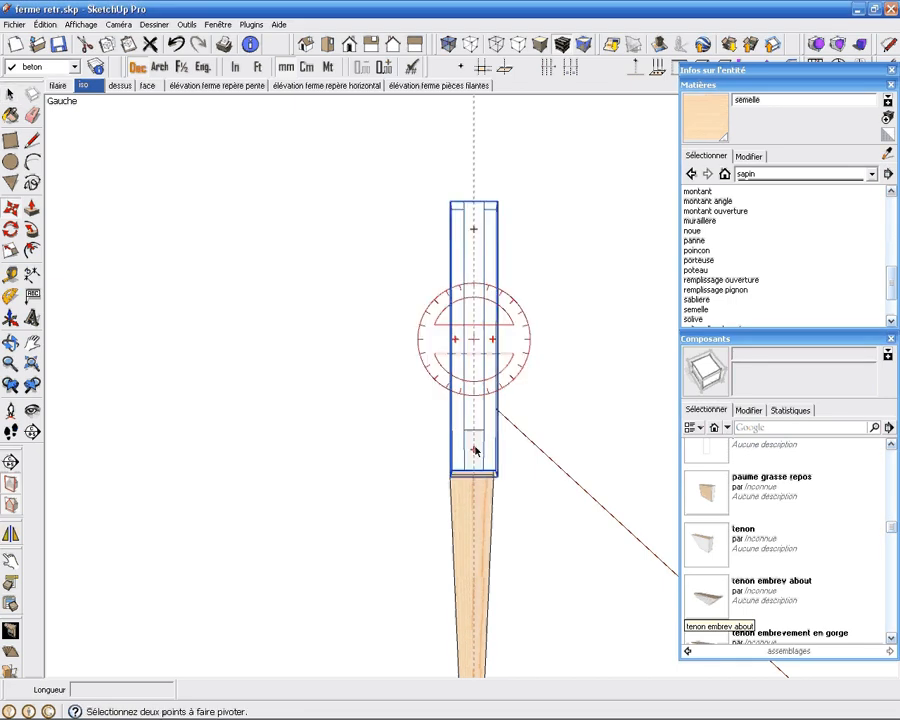
pyautogui.scroll(4, 482, 469)
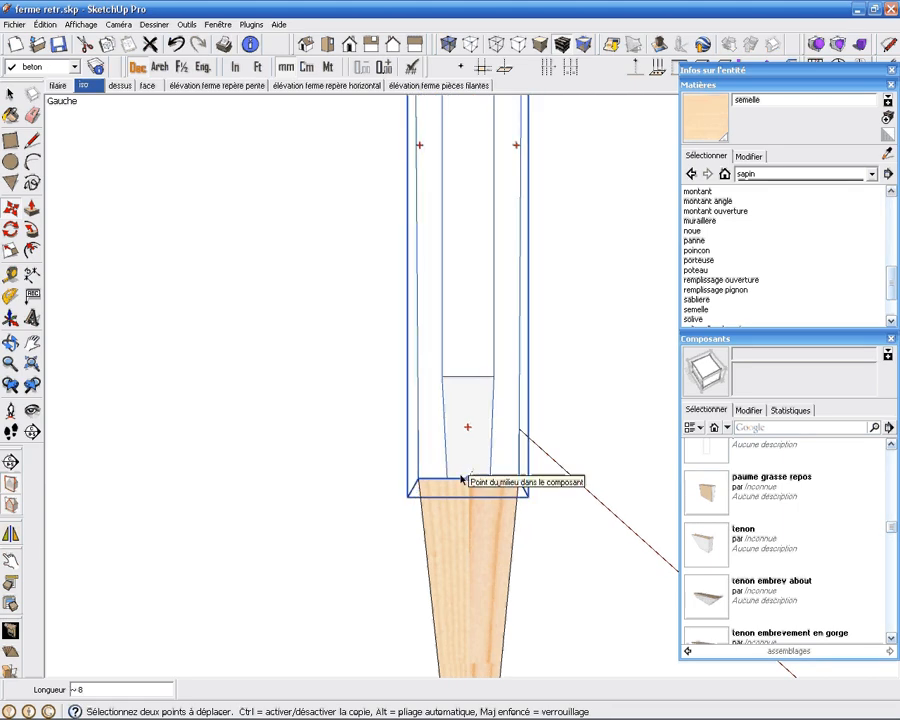
pyautogui.click(462, 477)
pyautogui.press('space')
pyautogui.click(560, 441)
# Step: Open the tenon component and move its upper end down about 125 mm to match the rafter's top edge
pyautogui.moveTo(560, 444); pyautogui.dragTo(497, 305, button='middle')
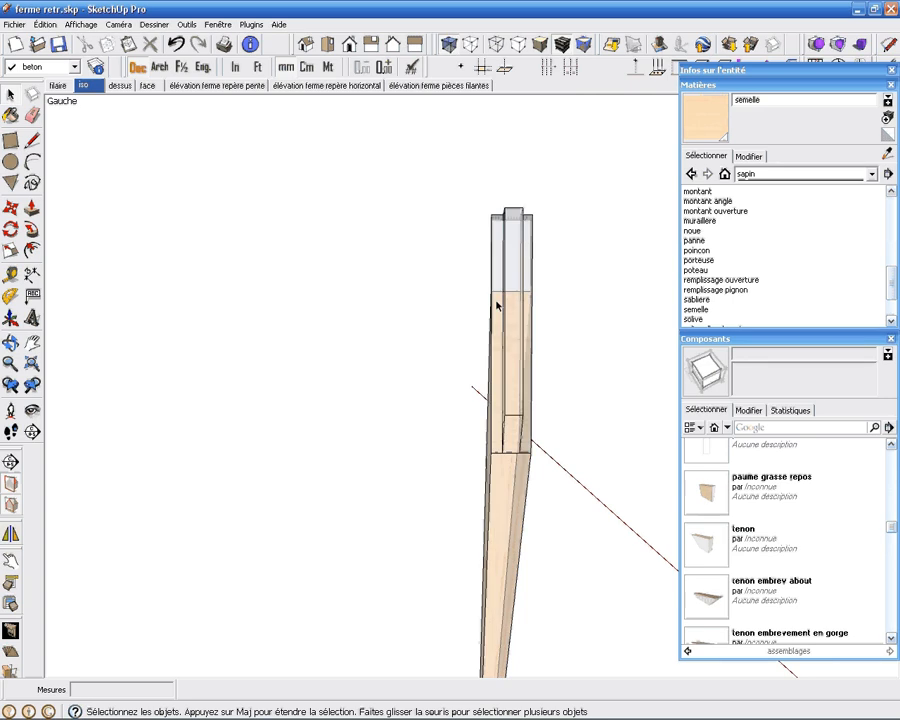
pyautogui.doubleClick(497, 305)
pyautogui.moveTo(410, 180); pyautogui.dragTo(626, 260)
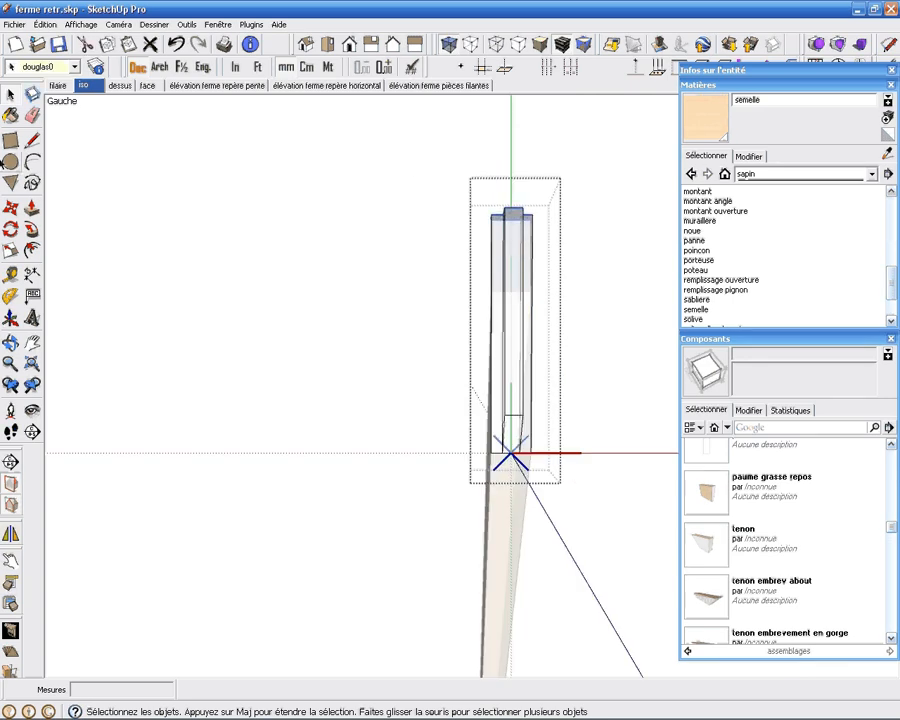
pyautogui.press('m')
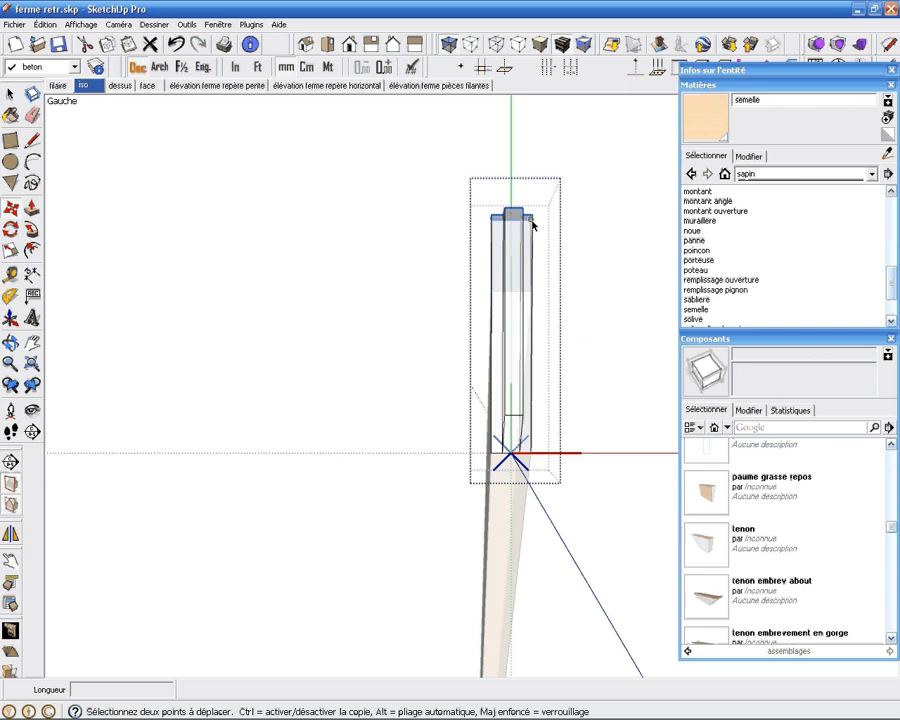
pyautogui.scroll(4, 527, 225)
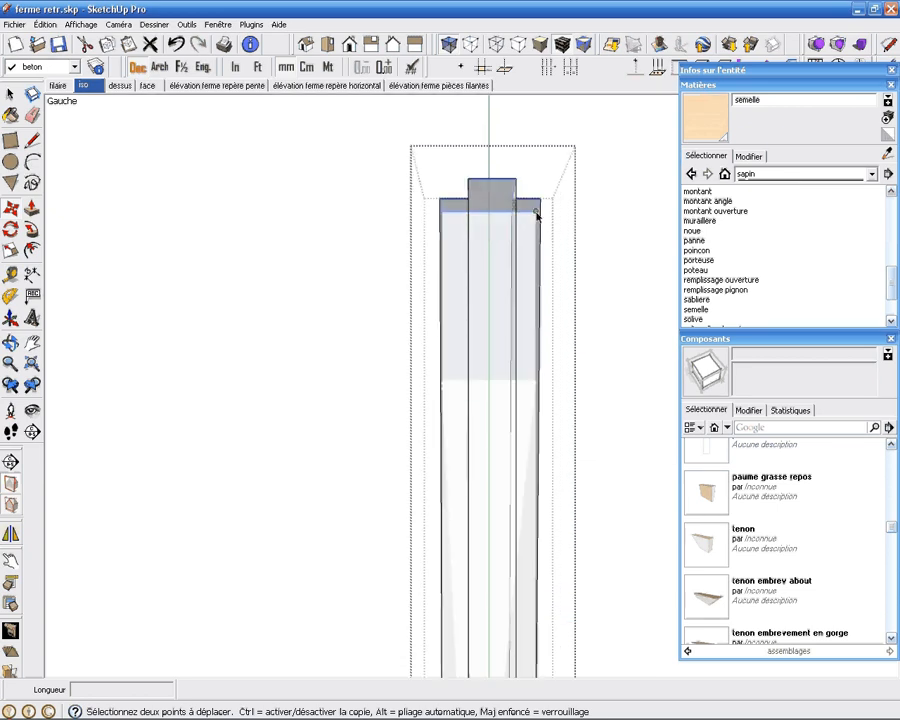
pyautogui.click(536, 213)
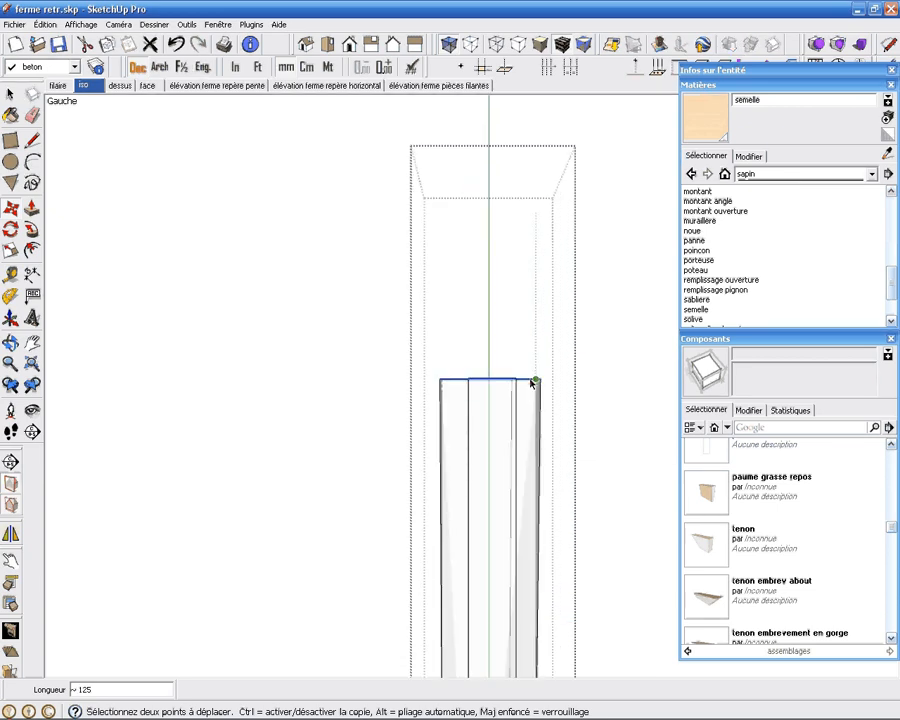
pyautogui.click(531, 383)
pyautogui.press('space')
pyautogui.click(590, 360)
# Step: Cut the tenon component and paste it in place inside the principal rafter component
pyautogui.scroll(-5, 560, 440)
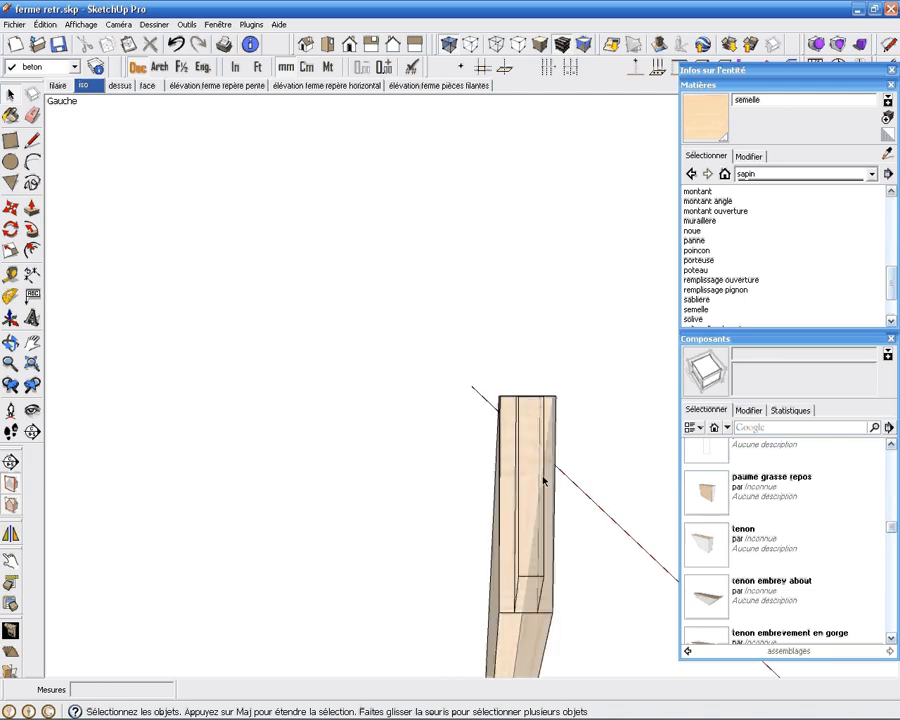
pyautogui.moveTo(542, 479); pyautogui.dragTo(742, 510, button='middle')
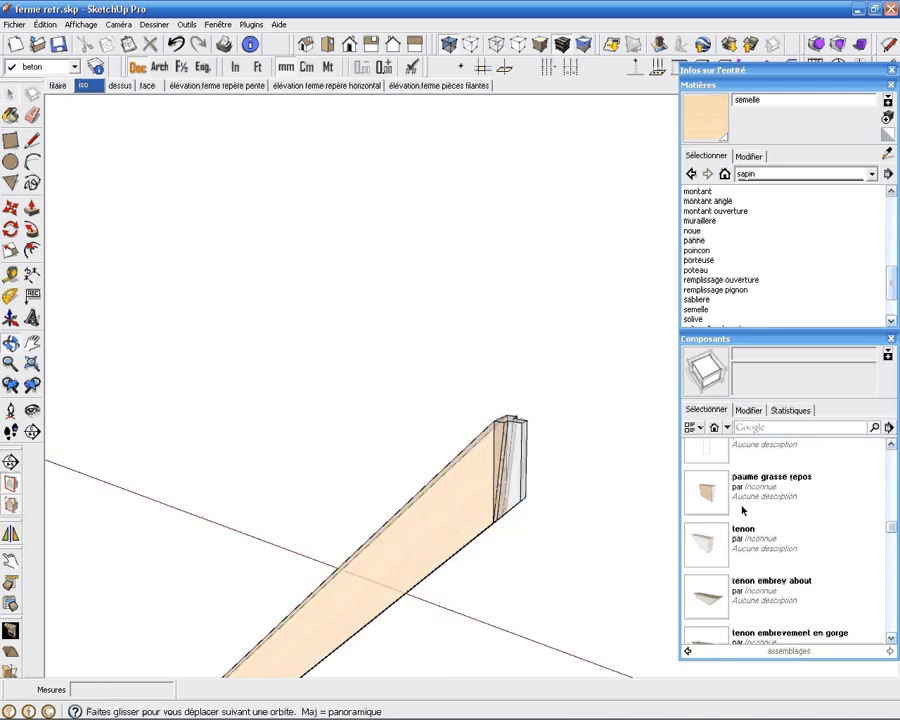
pyautogui.scroll(3, 512, 440)
pyautogui.moveTo(516, 470); pyautogui.dragTo(356, 223, button='middle')
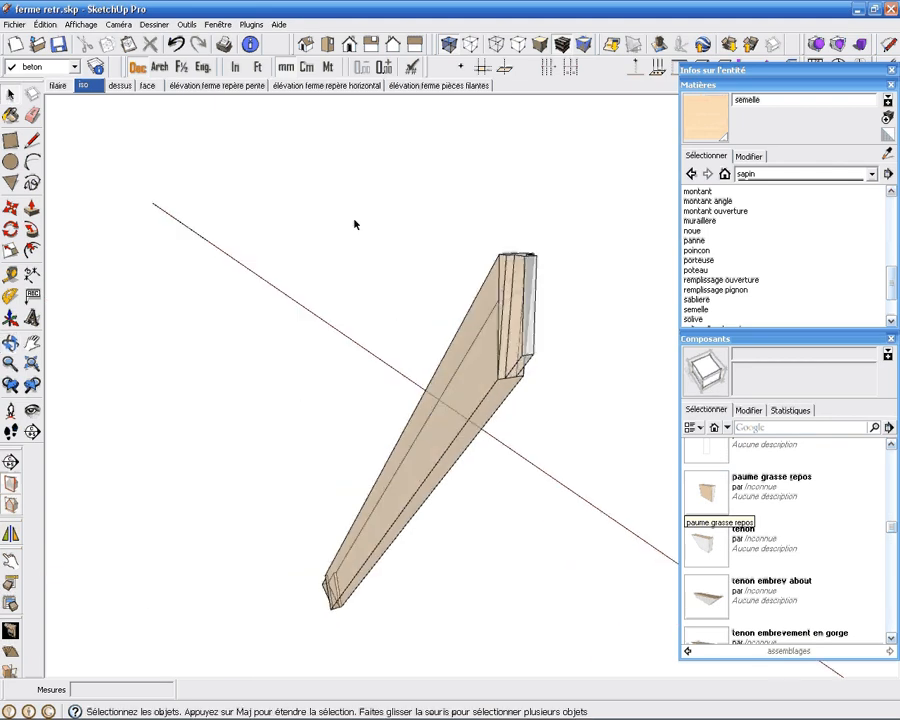
pyautogui.click(512, 323)
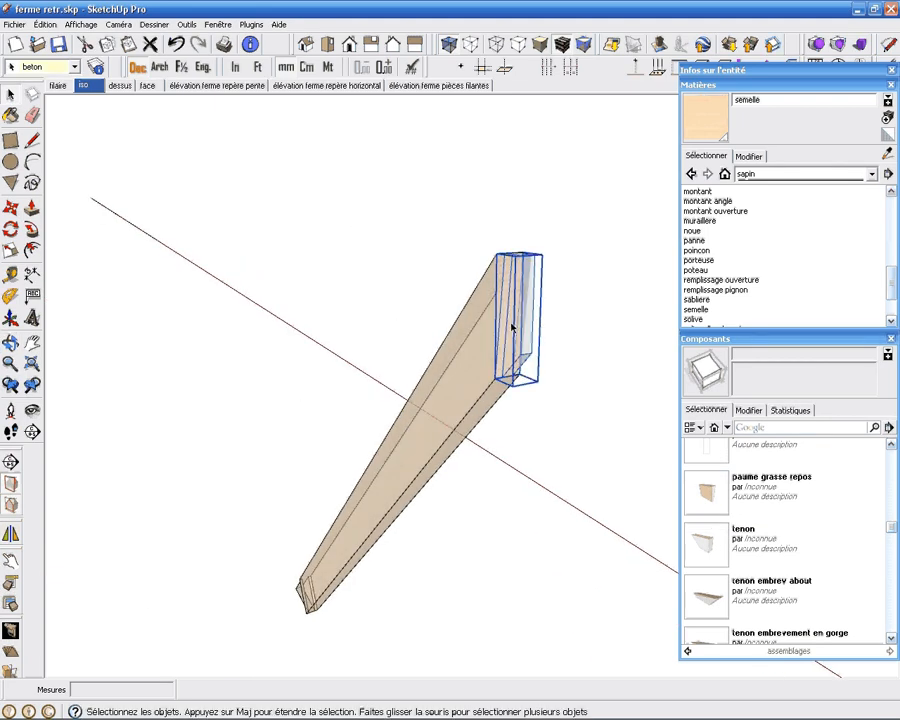
pyautogui.press('Delete')
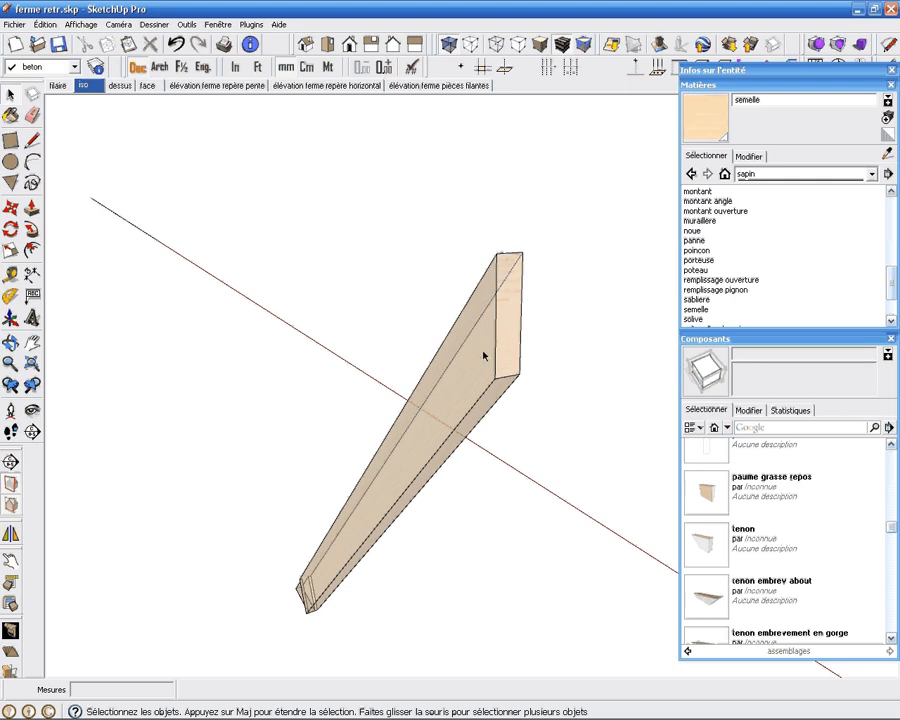
pyautogui.doubleClick(483, 357)
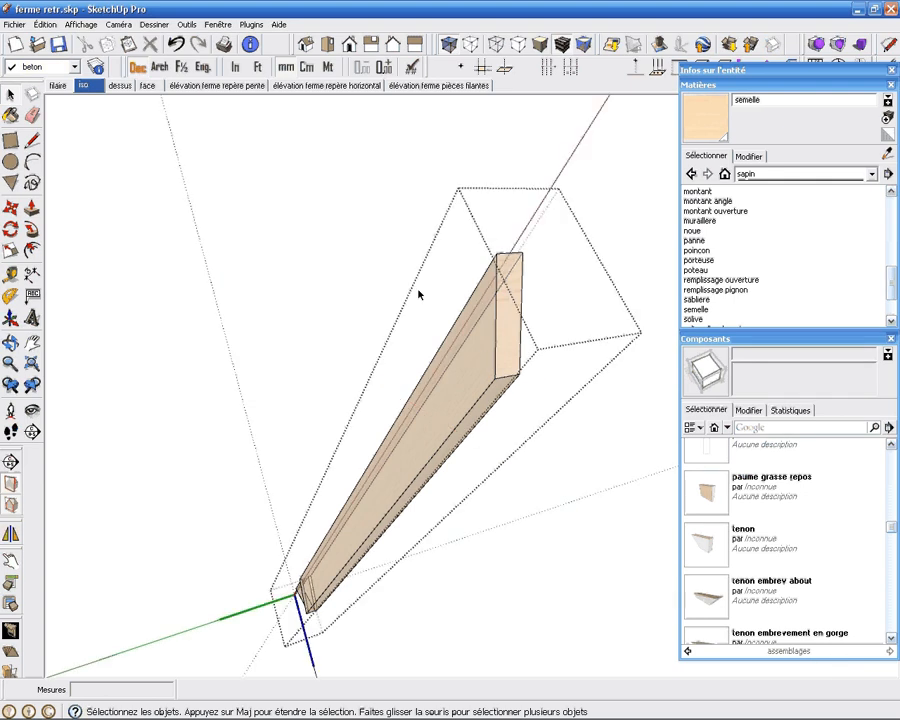
pyautogui.click(45, 24)
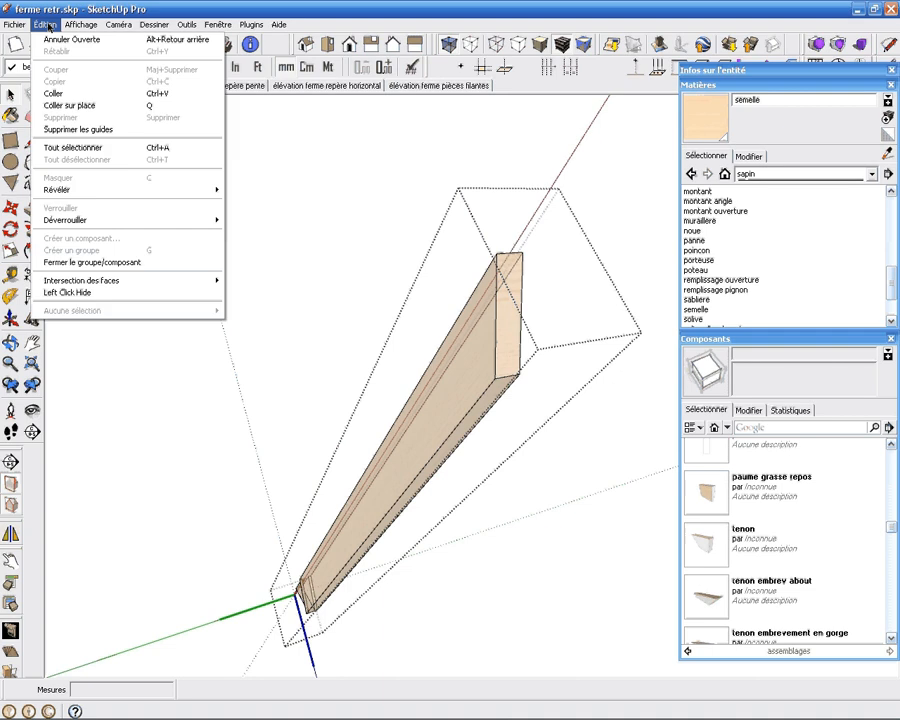
pyautogui.click(70, 105)
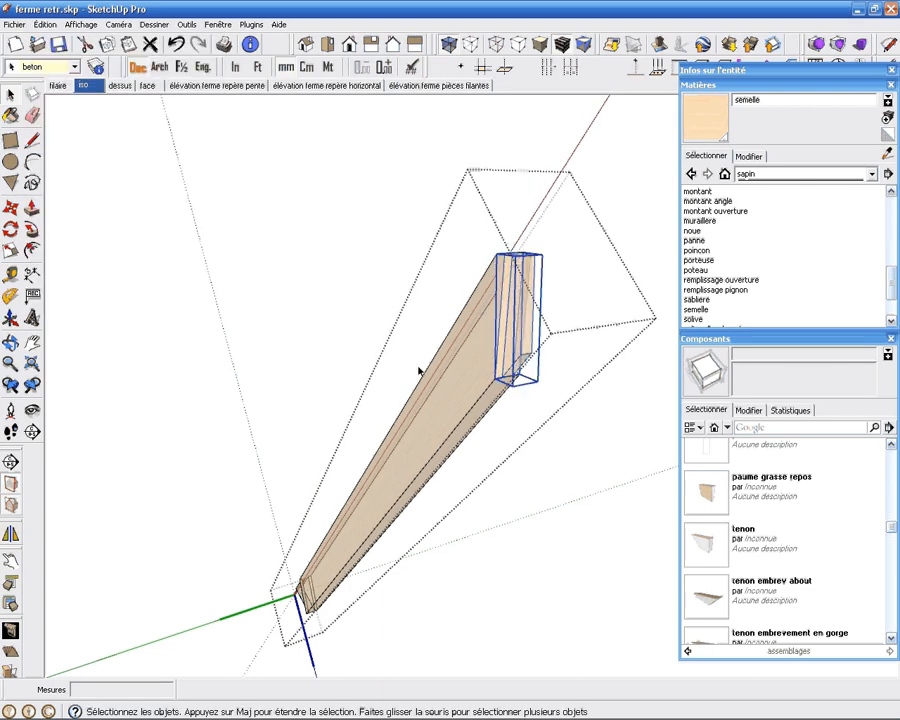
# Step: Explode the tenon inside the rafter, erase the leftover joint line on the rafter's side faces, and close the component
pyautogui.press('x')
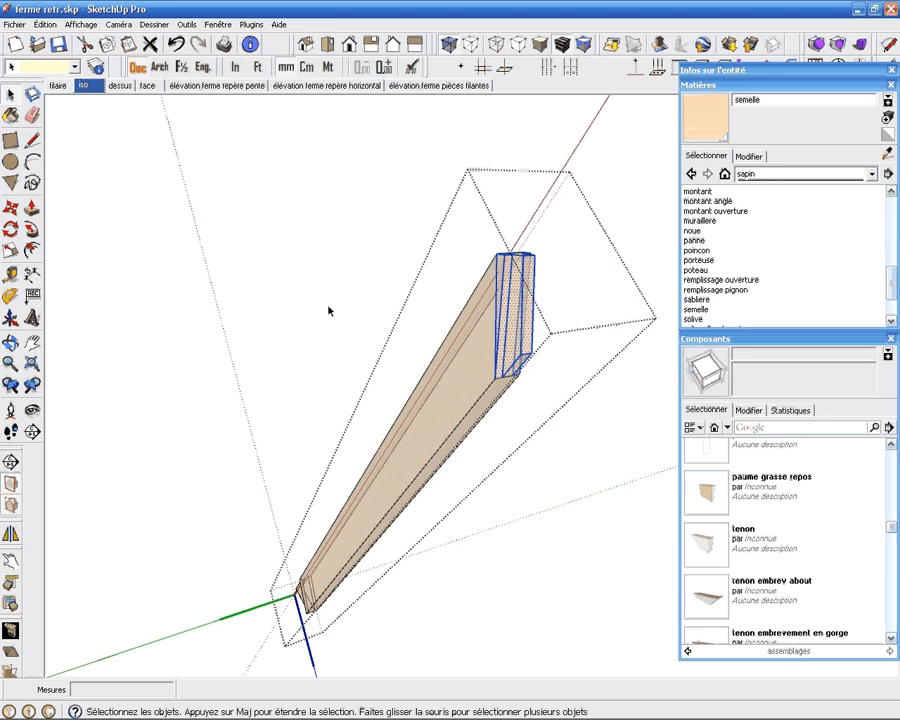
pyautogui.scroll(2, 518, 281)
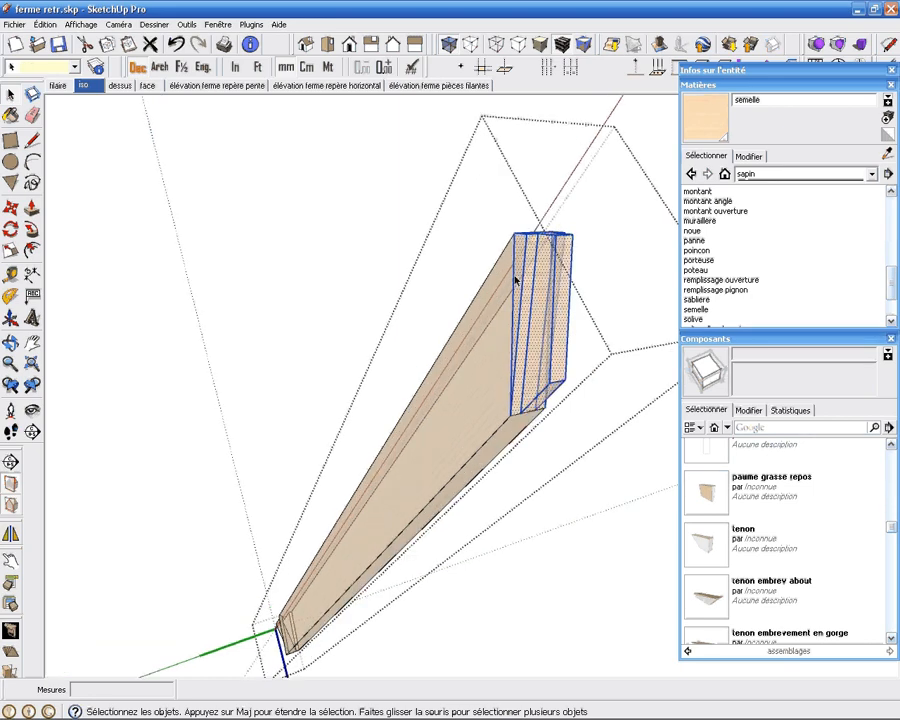
pyautogui.click(515, 285)
pyautogui.moveTo(532, 309); pyautogui.dragTo(167, 285, button='middle')
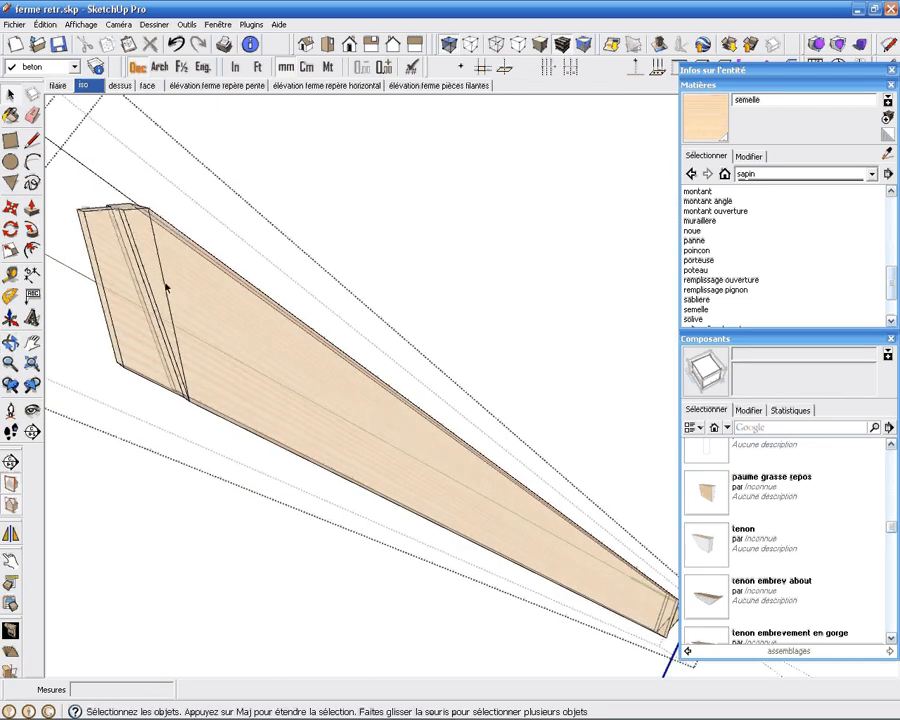
pyautogui.click(170, 290)
pyautogui.press('Delete')
pyautogui.click(345, 266)
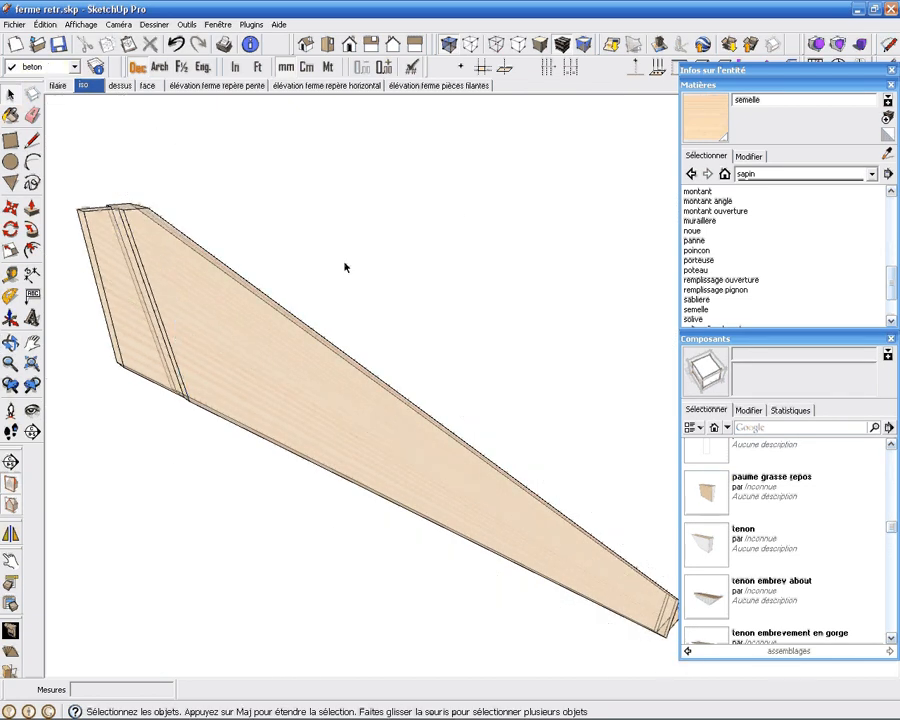
# Step: Return to the iso scene showing all trusses and turn off X-ray display
pyautogui.moveTo(345, 266); pyautogui.dragTo(131, 155, button='middle')
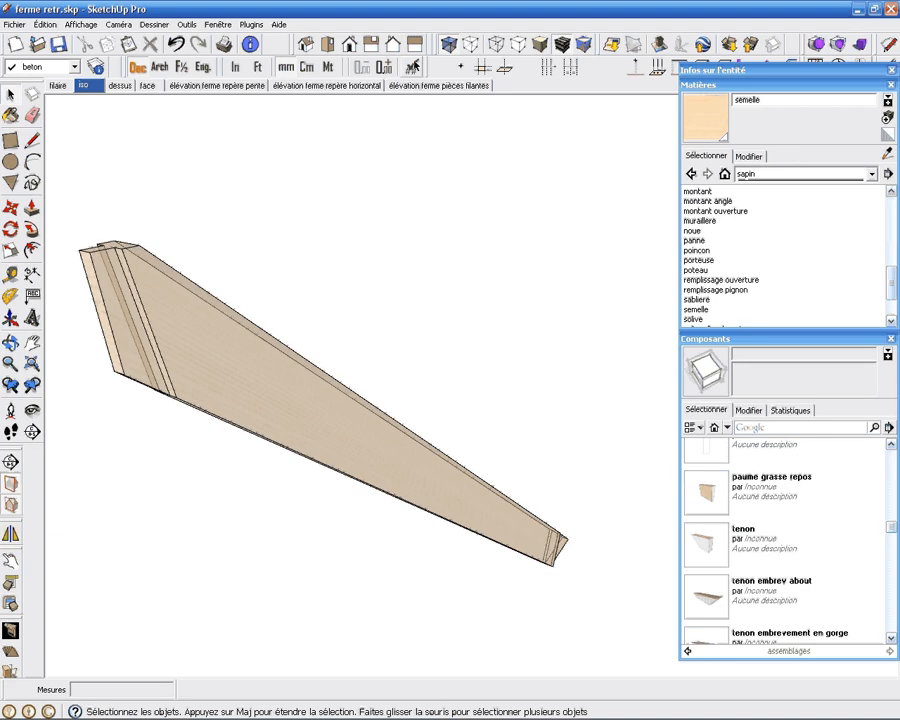
pyautogui.click(88, 85)
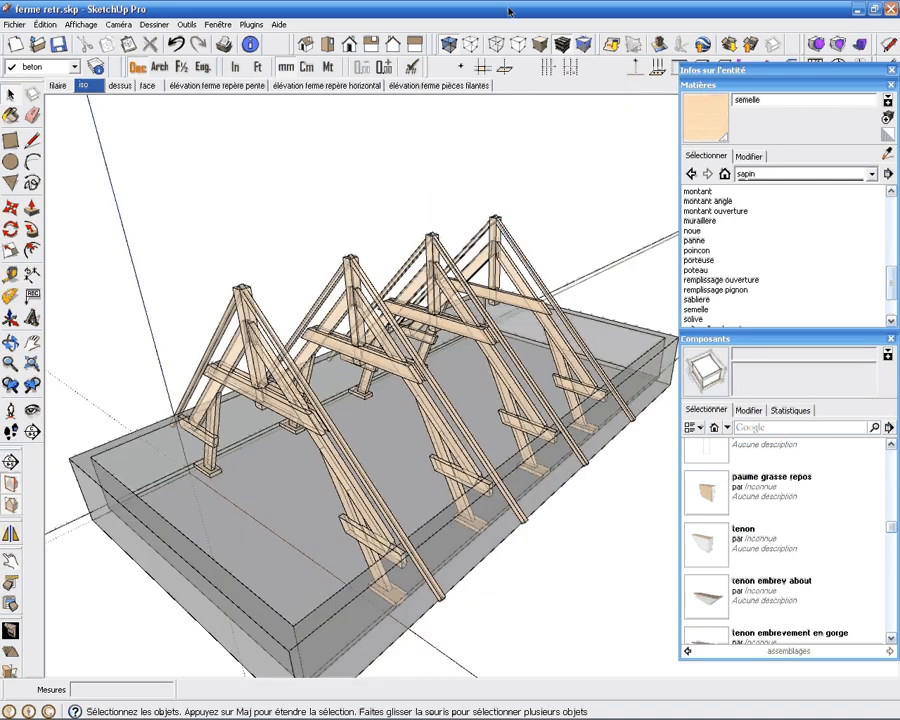
pyautogui.click(450, 45)
# Step: Open a principal rafter with the rest of the model hidden and examine the tenoned upper ends on all trusses
pyautogui.scroll(3, 351, 315)
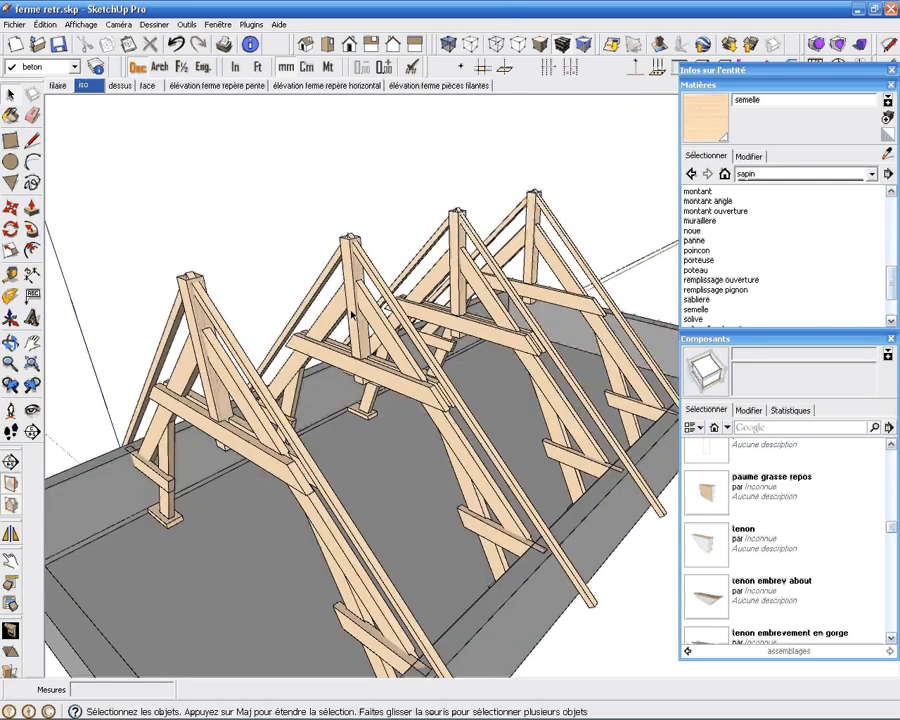
pyautogui.doubleClick(373, 309)
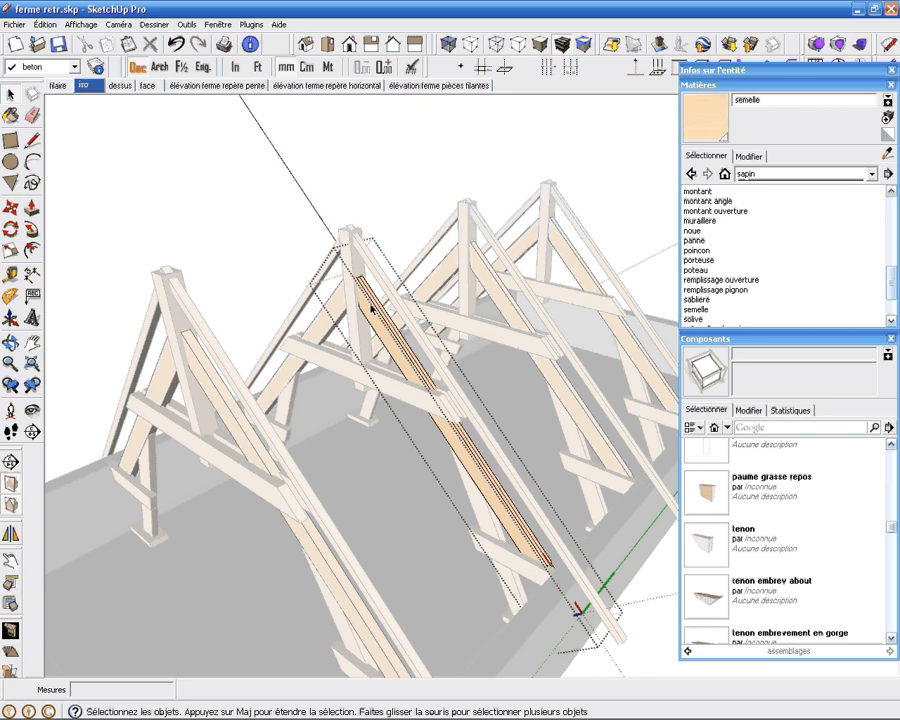
pyautogui.moveTo(369, 314); pyautogui.dragTo(366, 310, button='middle')
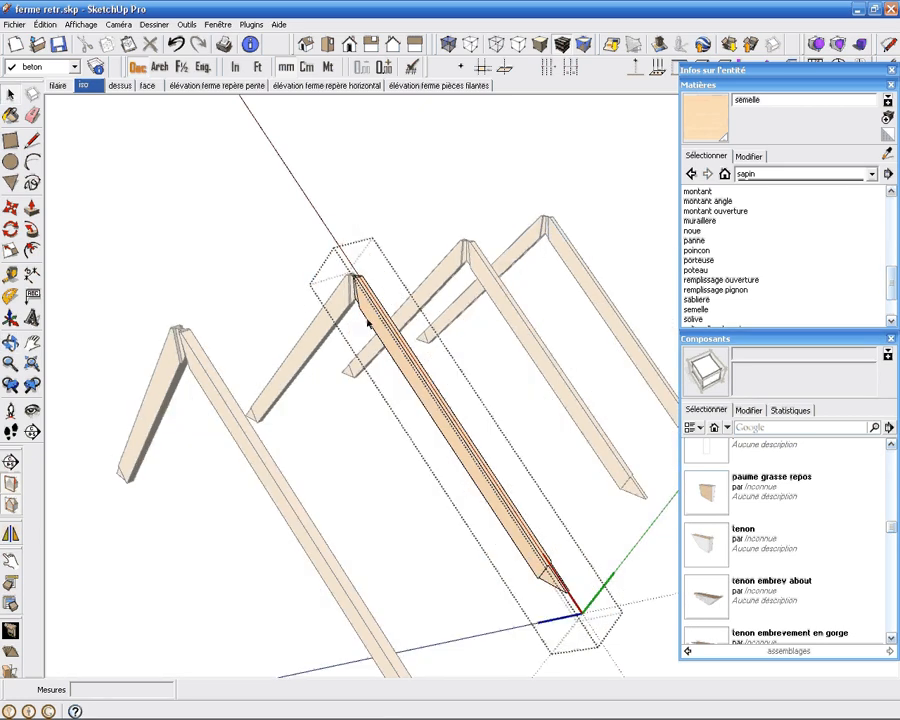
pyautogui.scroll(5, 466, 310)
pyautogui.moveTo(524, 328); pyautogui.dragTo(460, 352, button='middle')
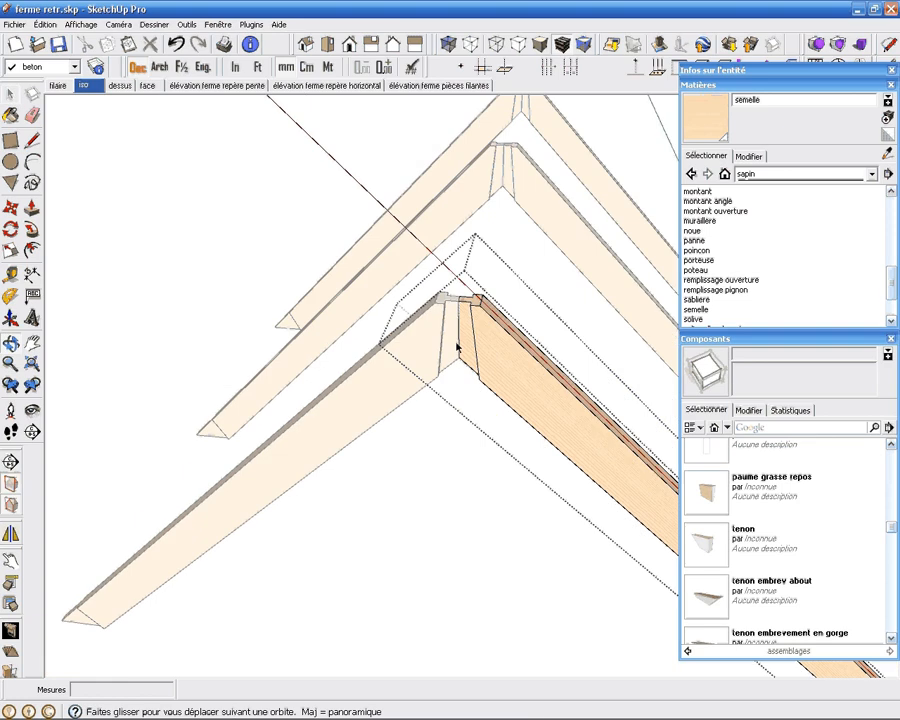
pyautogui.scroll(-5, 364, 328)
pyautogui.moveTo(364, 328); pyautogui.dragTo(402, 410, button='middle')
pyautogui.click(262, 297)
# Step: Open the isolated truss member for editing and align the view with its bevelled end face
pyautogui.doubleClick(400, 425)
pyautogui.scroll(3, 410, 426)
pyautogui.doubleClick(403, 411)
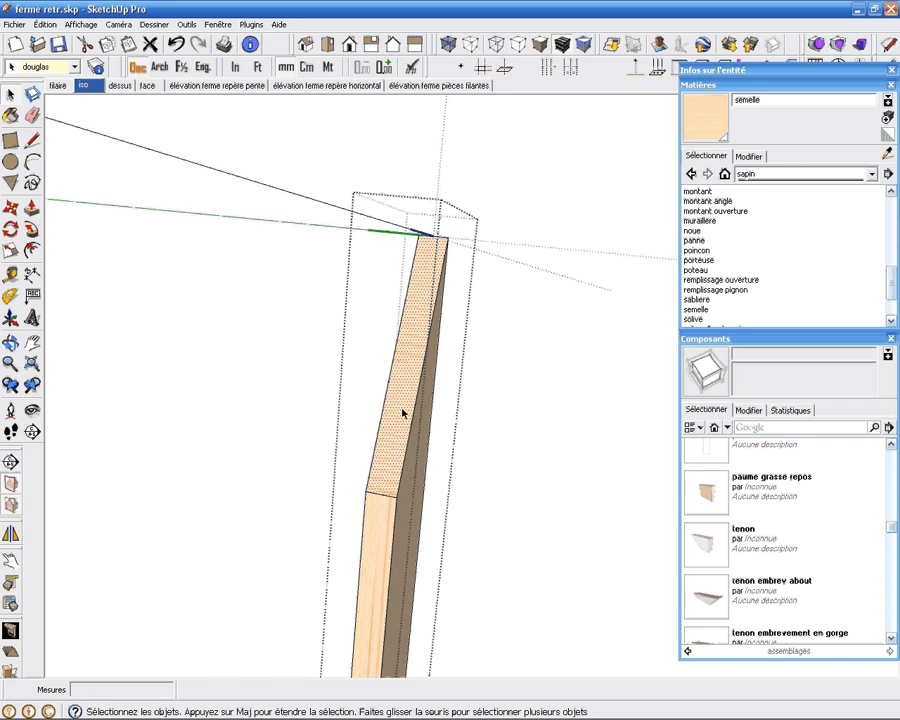
pyautogui.rightClick(399, 412)
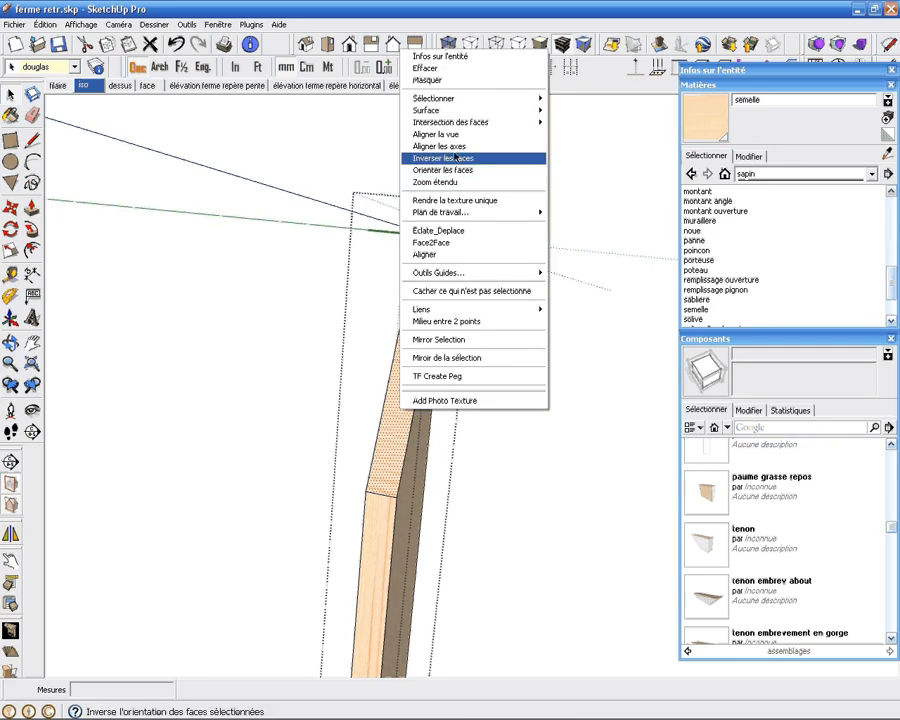
pyautogui.click(518, 135)
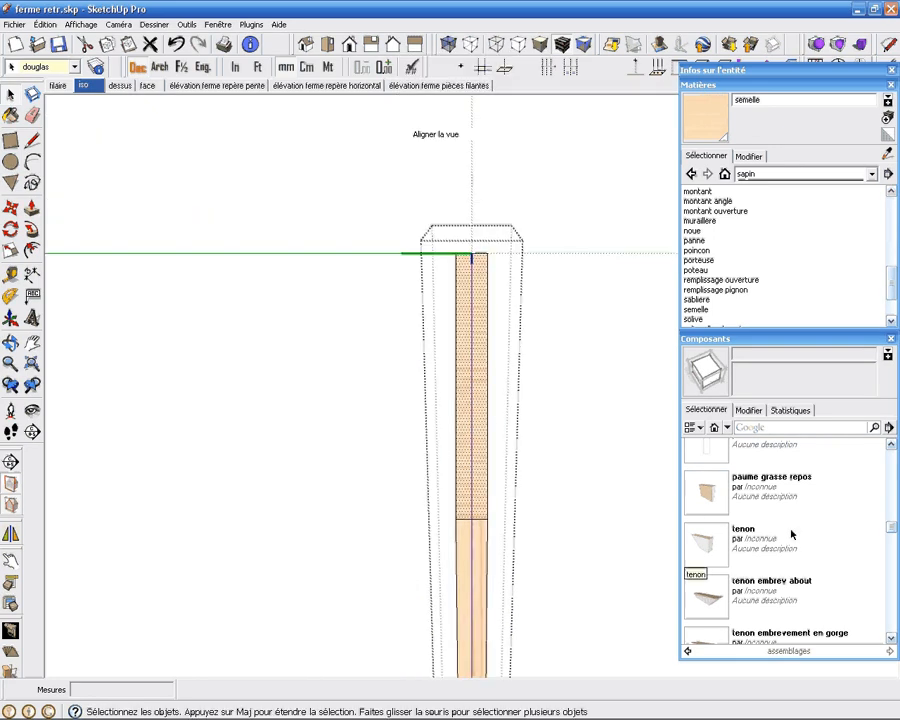
# Step: Insert the embrevement component from the assemblages library at the midpoint of the bevelled end face's lower edge
pyautogui.click(890, 639)
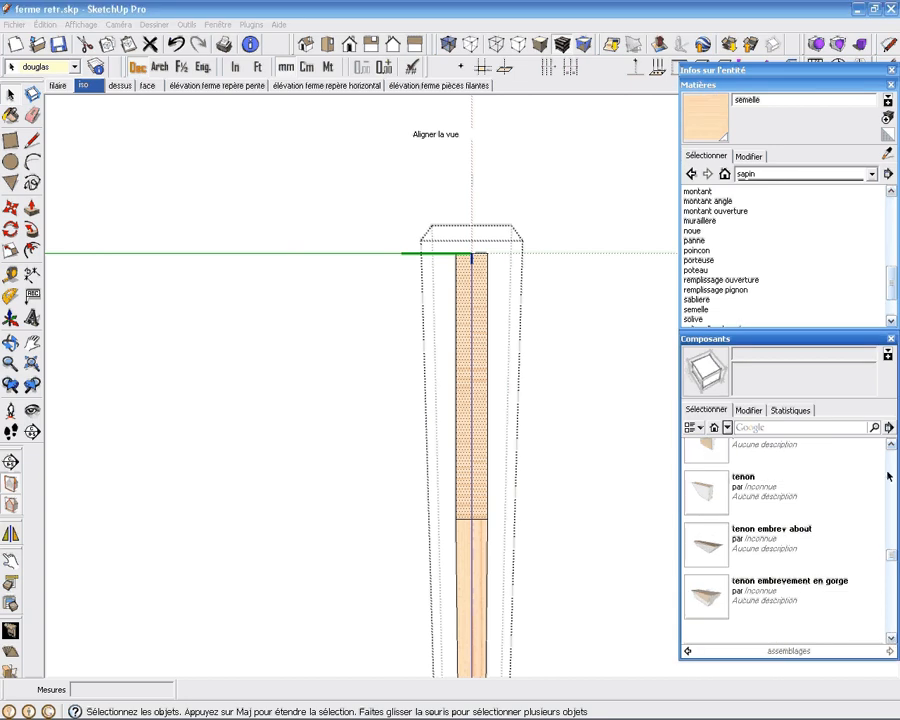
pyautogui.scroll(4, 888, 476)
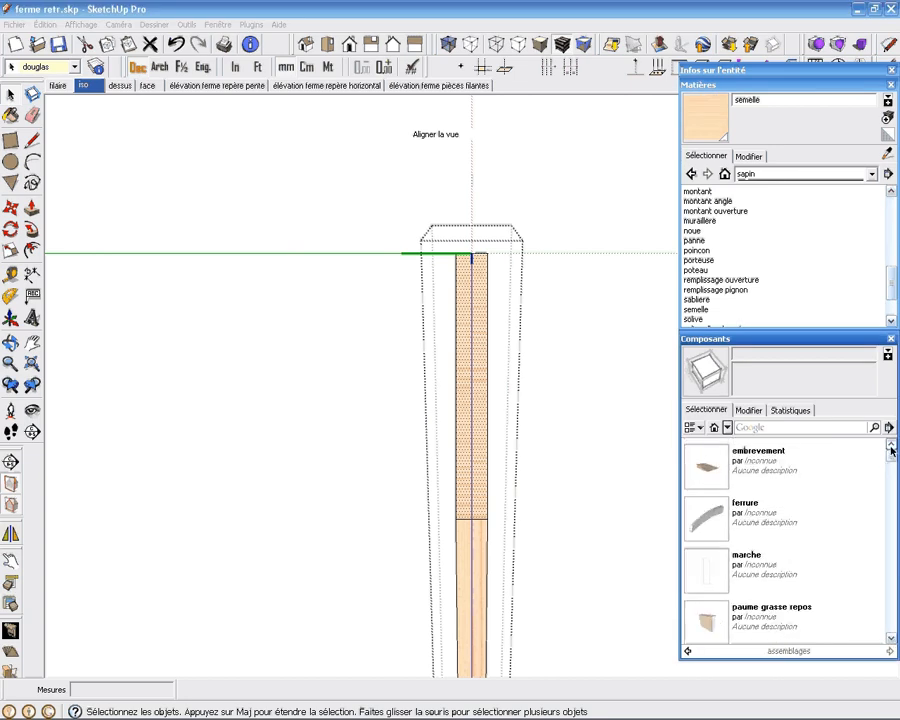
pyautogui.click(792, 466)
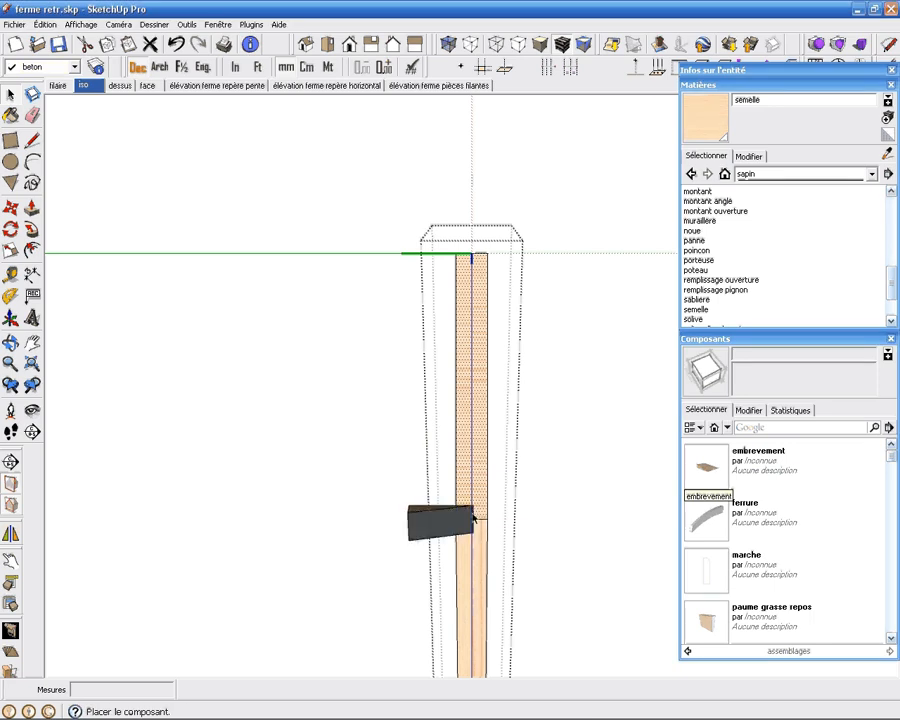
pyautogui.click(474, 517)
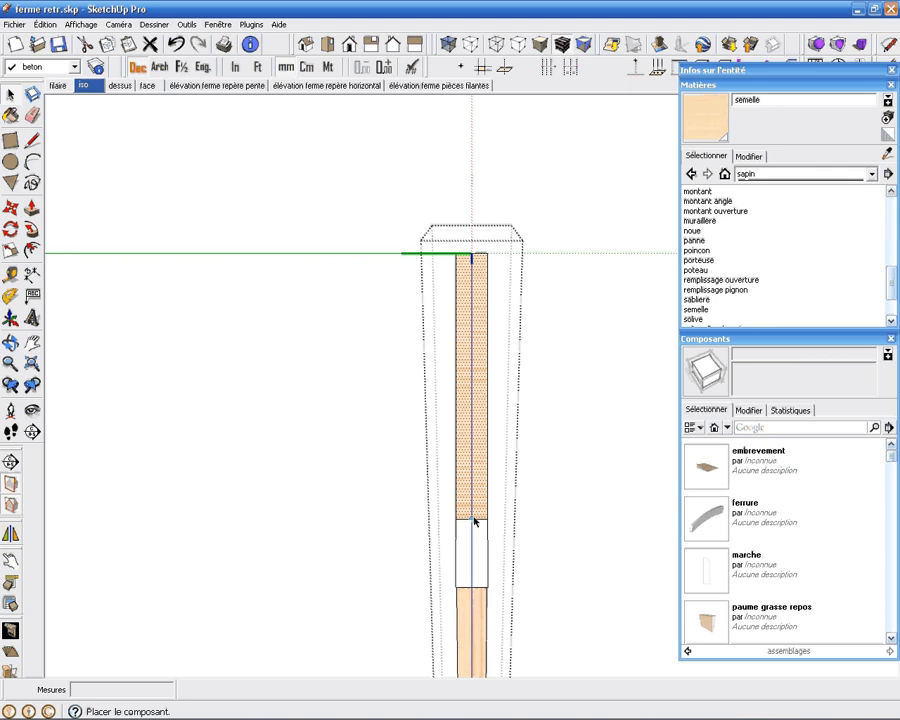
# Step: Rotate the embrevement notch half a turn about its insertion point so it lies over the bevelled end face
pyautogui.press('m')
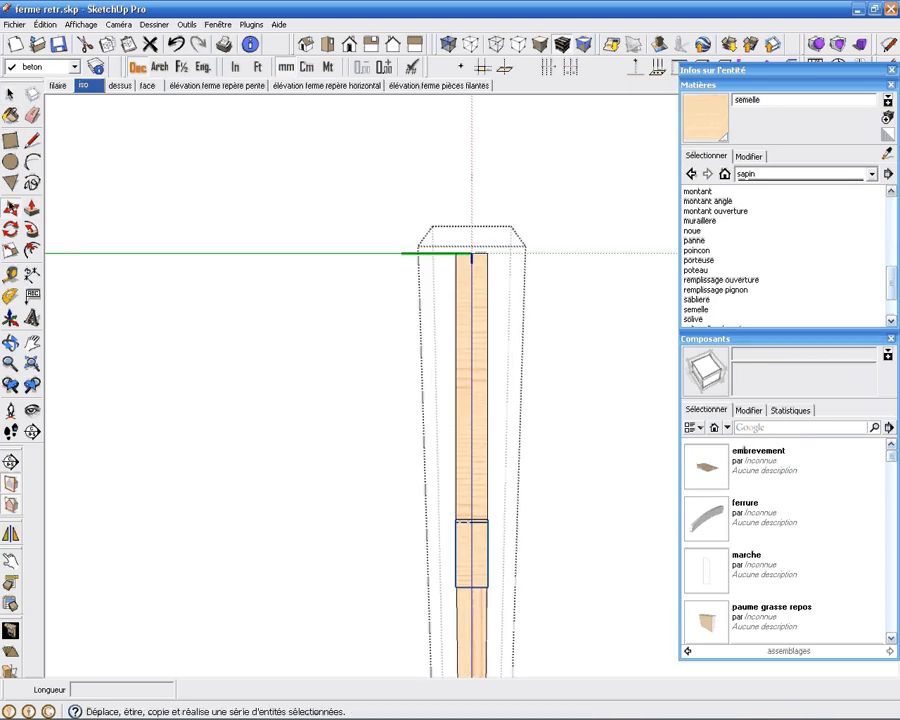
pyautogui.click(10, 229)
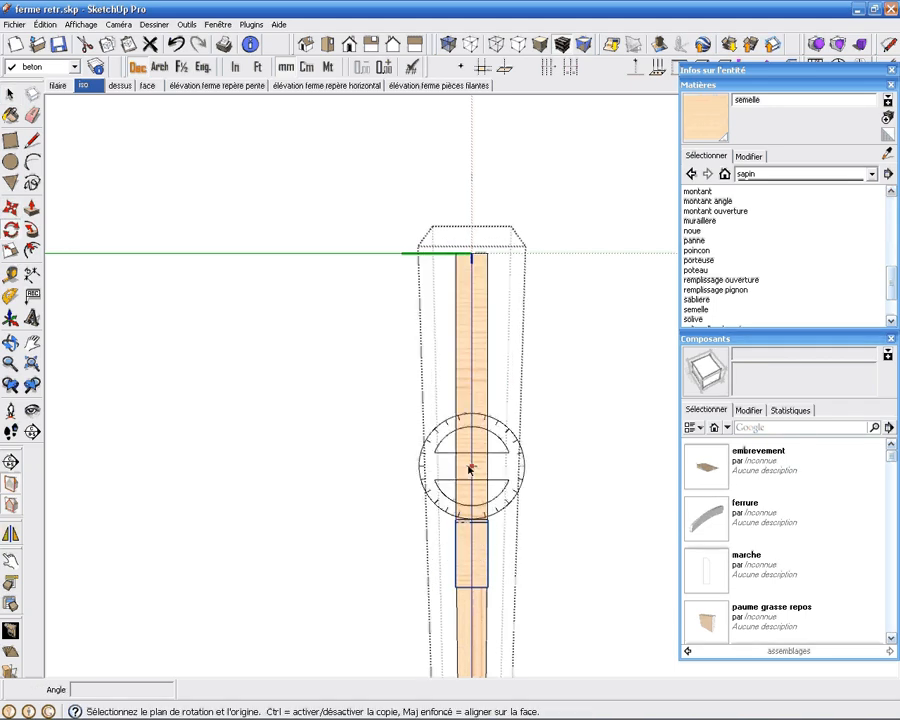
pyautogui.click(471, 520)
pyautogui.click(471, 560)
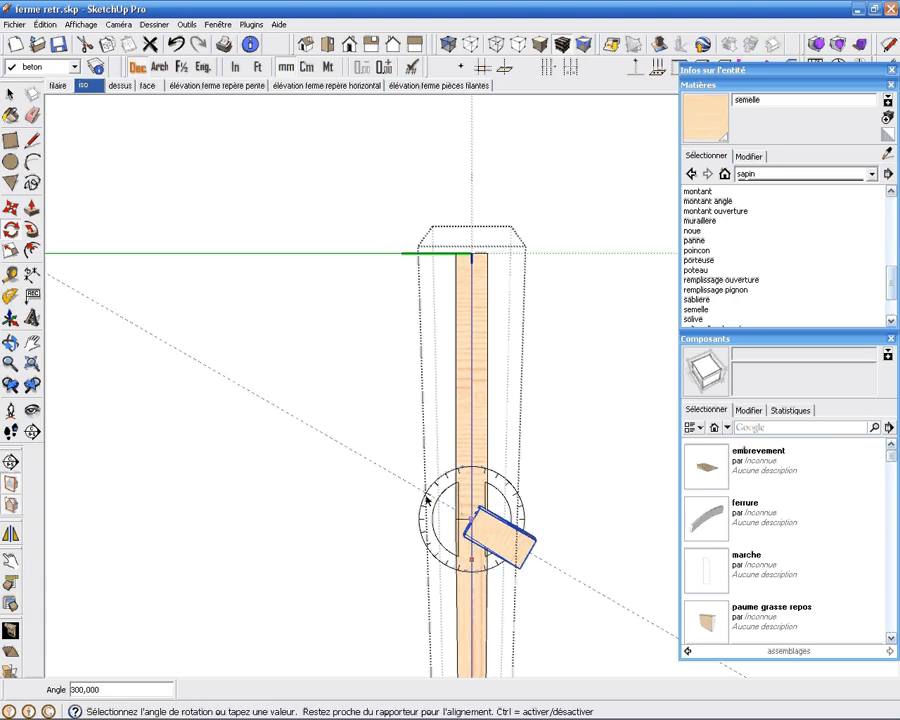
pyautogui.click(470, 542)
pyautogui.scroll(2, 488, 495)
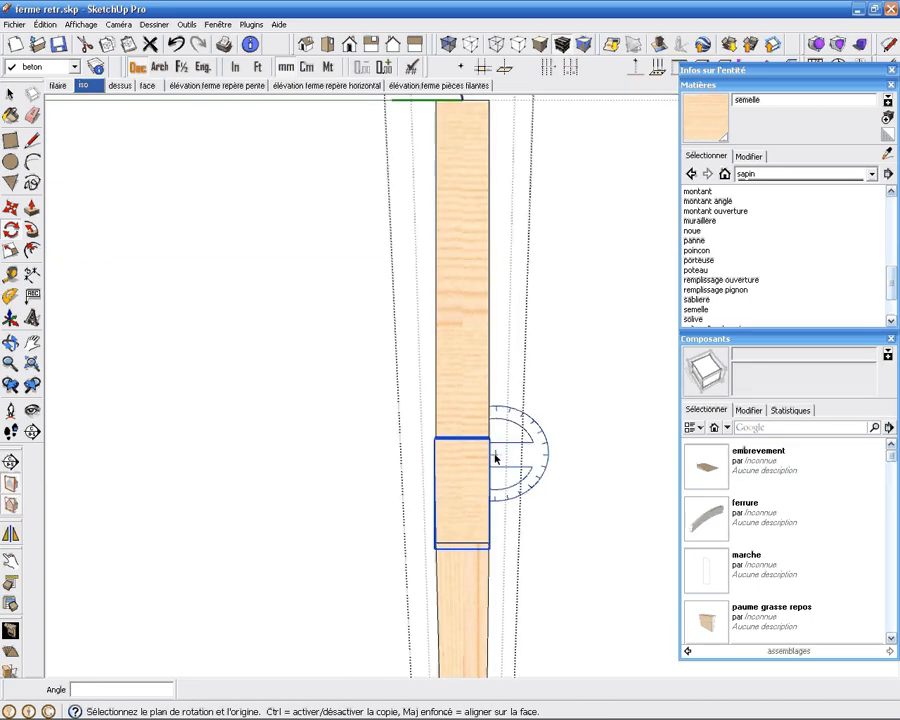
# Step: Open the embrevement notch, stretch its end face to the member's tip corner, and close the notch component
pyautogui.moveTo(495, 458); pyautogui.dragTo(338, 492, button='middle')
pyautogui.scroll(-3, 457, 444)
pyautogui.press('space')
pyautogui.moveTo(352, 420); pyautogui.dragTo(475, 491)
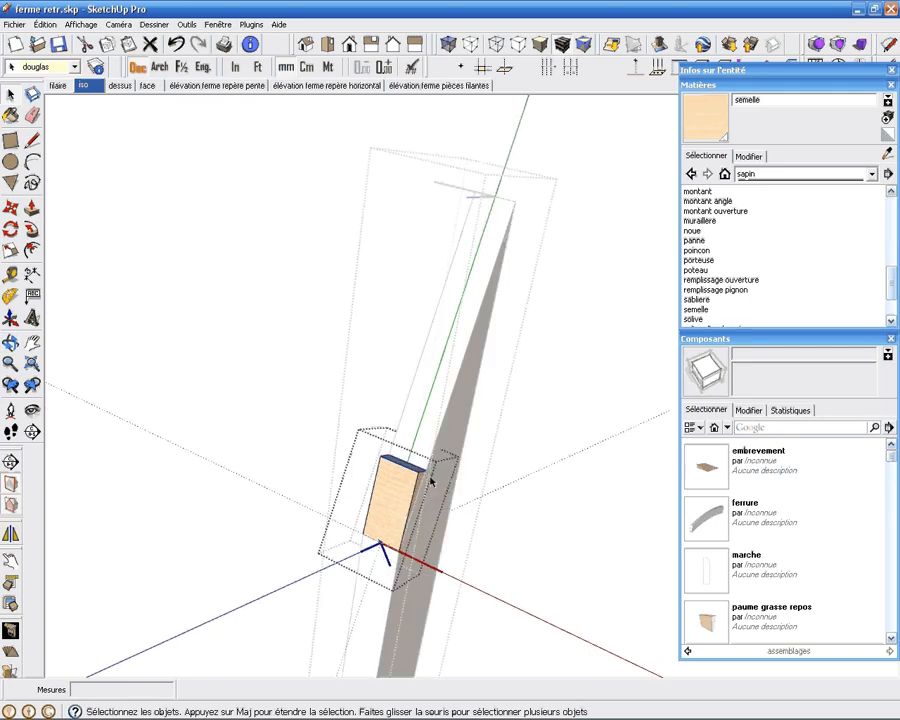
pyautogui.press('m')
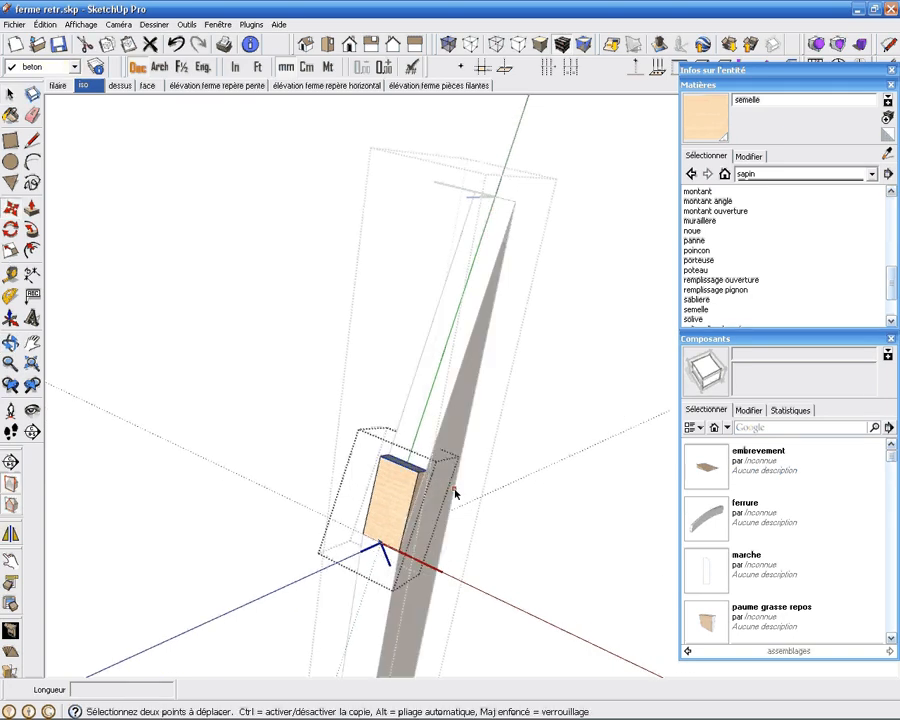
pyautogui.click(455, 492)
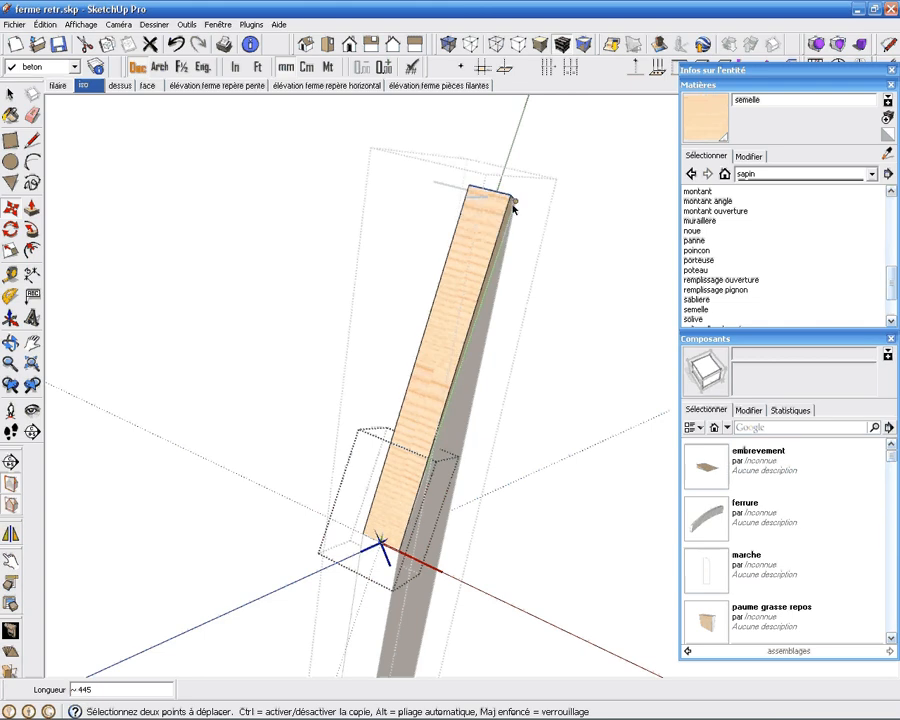
pyautogui.click(513, 205)
pyautogui.press('space')
pyautogui.click(554, 270)
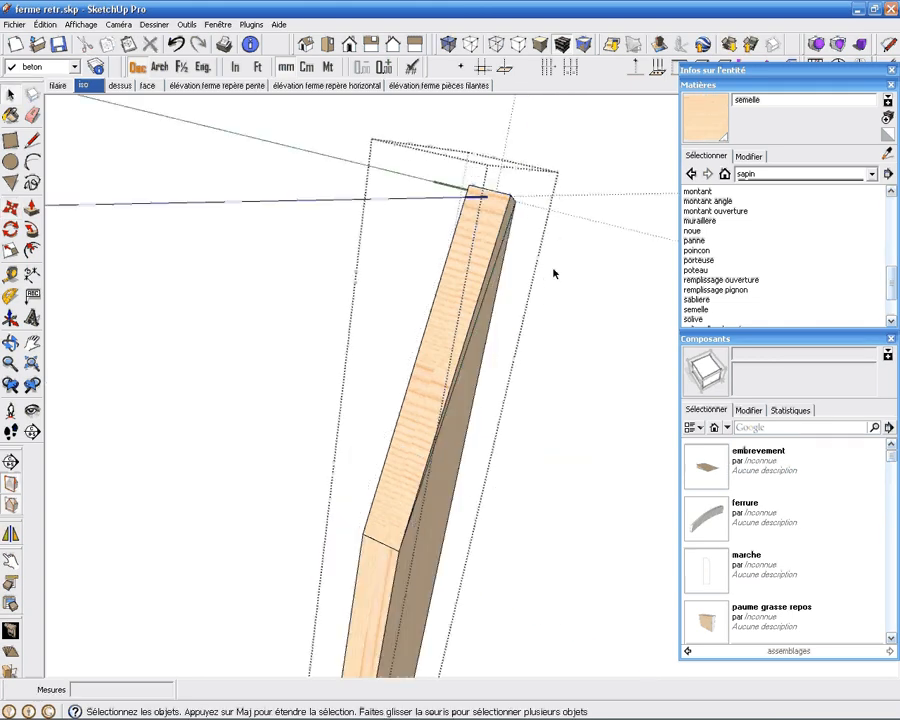
# Step: Select the stretched notch on the member's bevelled end and explode it inside the member's component
pyautogui.moveTo(554, 270); pyautogui.dragTo(404, 346, button='middle')
pyautogui.scroll(-3, 466, 331)
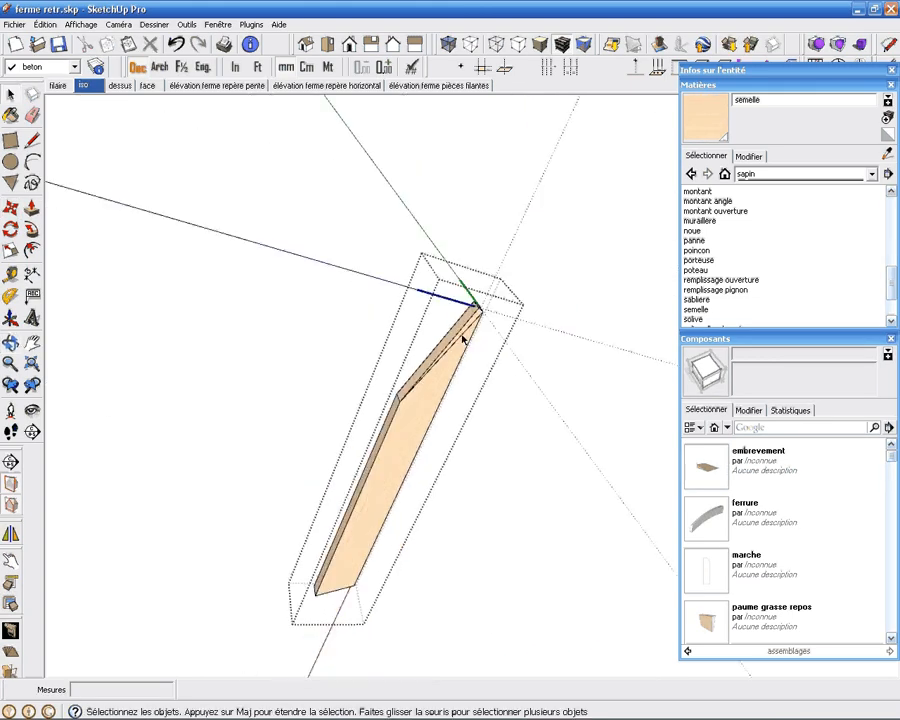
pyautogui.click(462, 337)
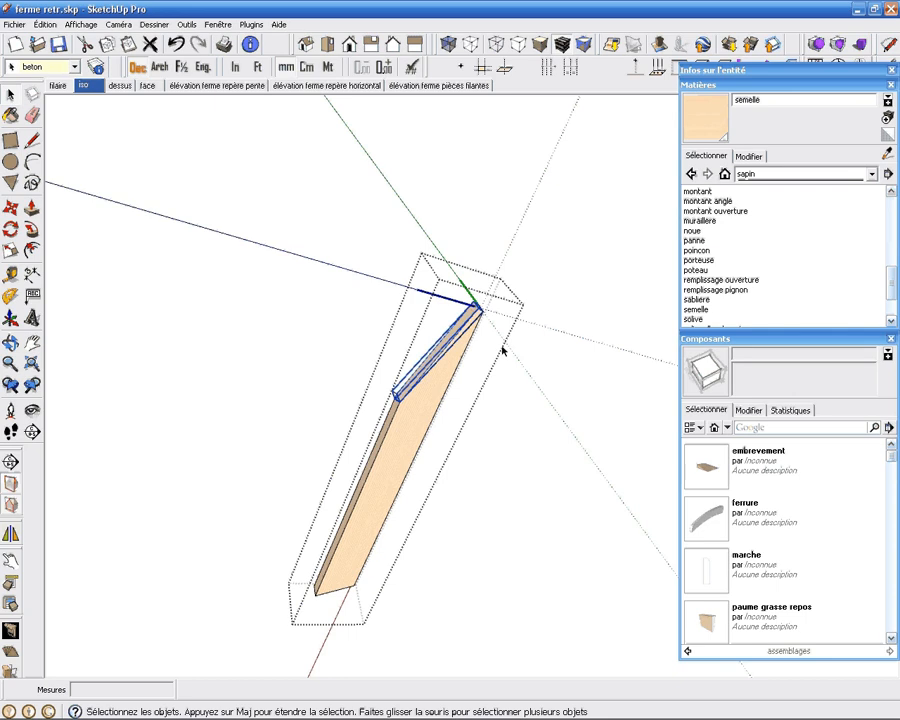
pyautogui.scroll(3, 505, 330)
pyautogui.click(513, 317)
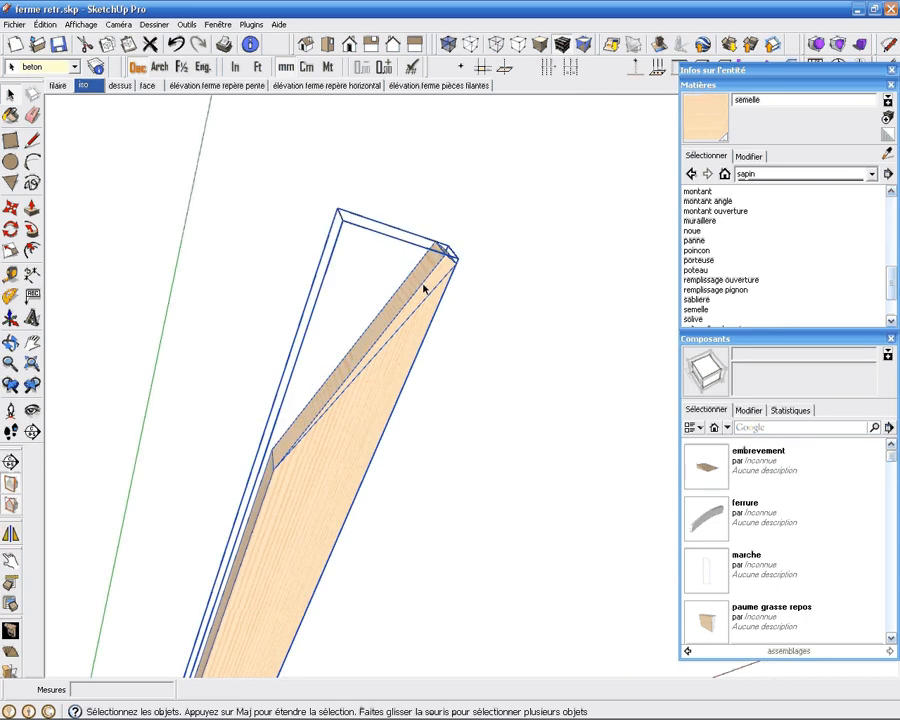
pyautogui.doubleClick(423, 287)
pyautogui.click(423, 288)
pyautogui.press('Delete')
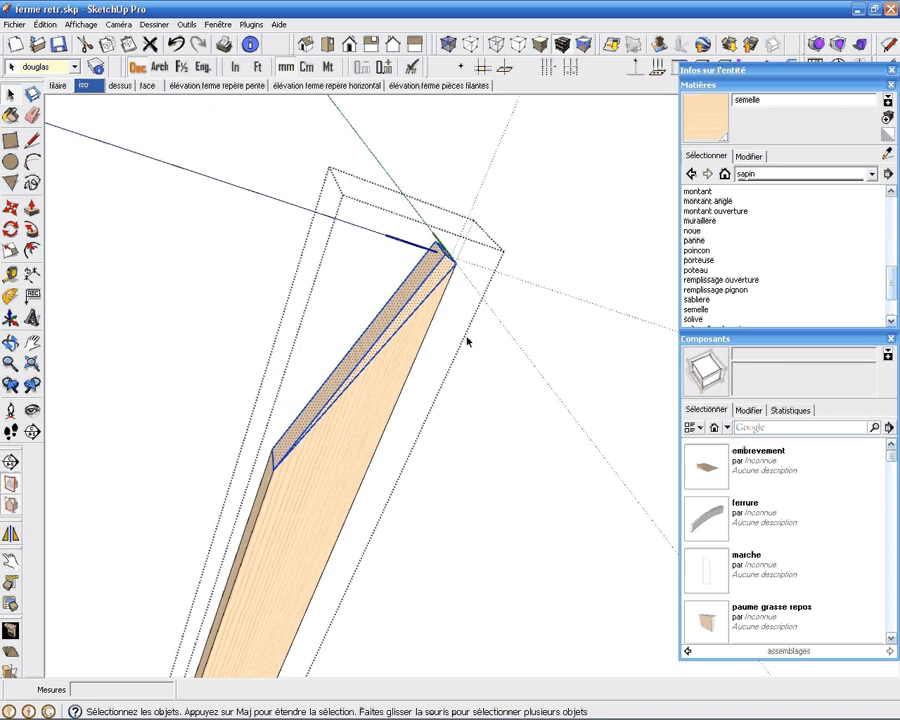
# Step: Erase the leftover joint lines on both side faces of the member and close the component
pyautogui.click(443, 323)
pyautogui.moveTo(443, 323); pyautogui.dragTo(468, 297, button='middle')
pyautogui.click(466, 297)
pyautogui.doubleClick(466, 297)
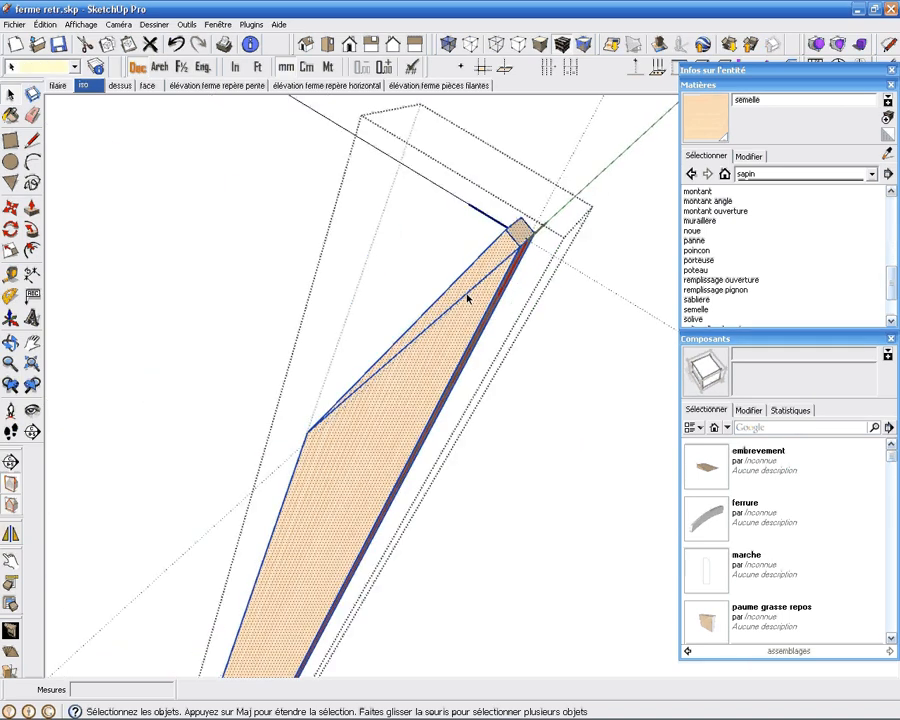
pyautogui.click(453, 301)
pyautogui.press('Delete')
pyautogui.scroll(-1, 461, 299)
pyautogui.moveTo(461, 299); pyautogui.dragTo(376, 305, button='middle')
pyautogui.click(382, 292)
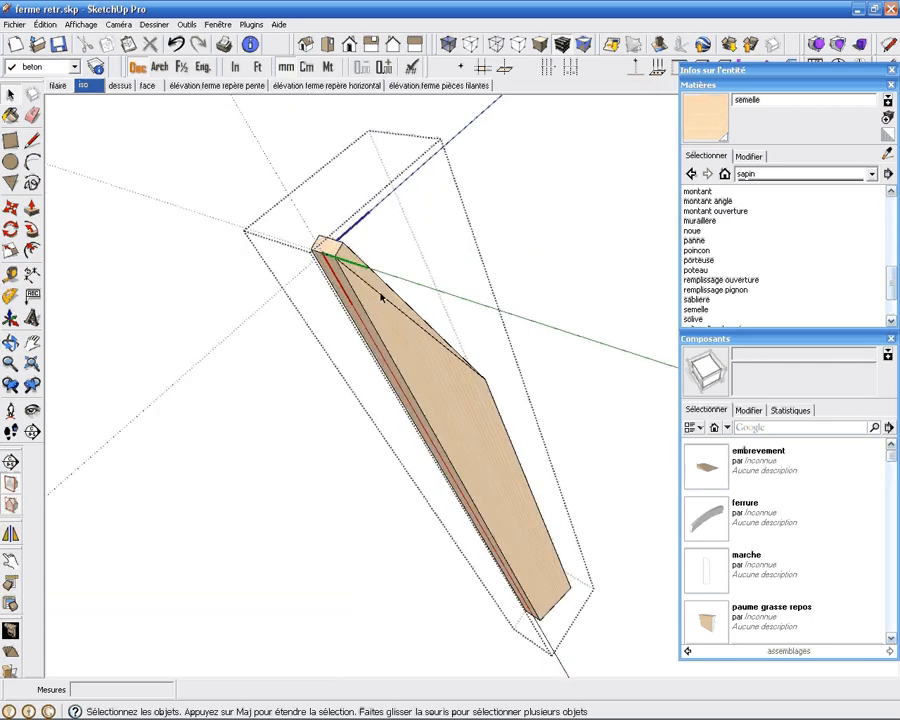
pyautogui.press('Delete')
pyautogui.click(585, 304)
pyautogui.scroll(-1, 402, 301)
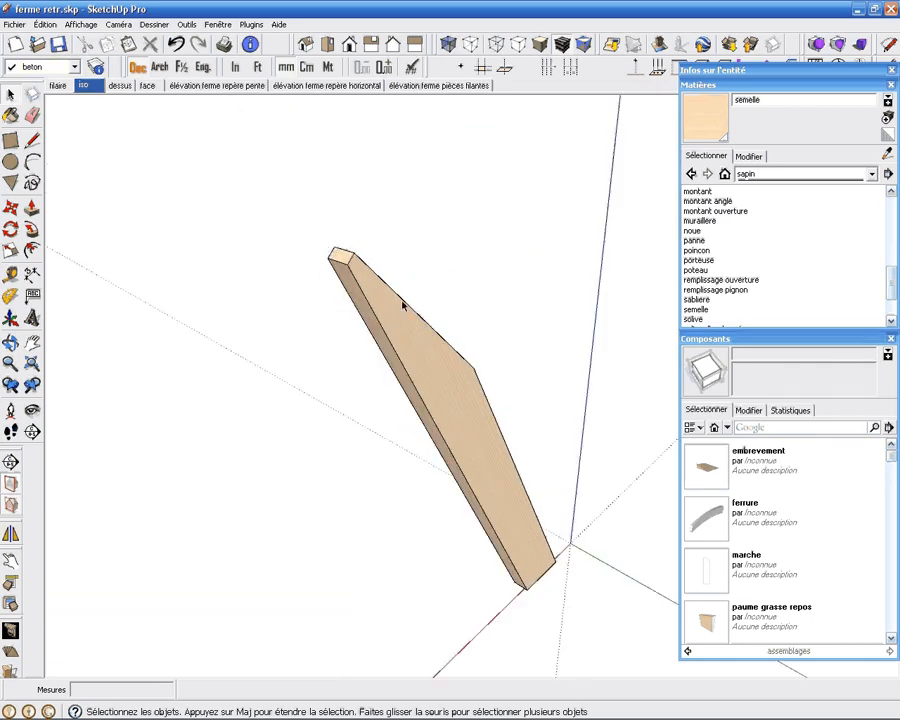
# Step: Return to the iso scene and cut the front truss's principal rafter with its leg using Ajuster et conserver, keeping the leg
pyautogui.moveTo(402, 301); pyautogui.dragTo(366, 238, button='middle')
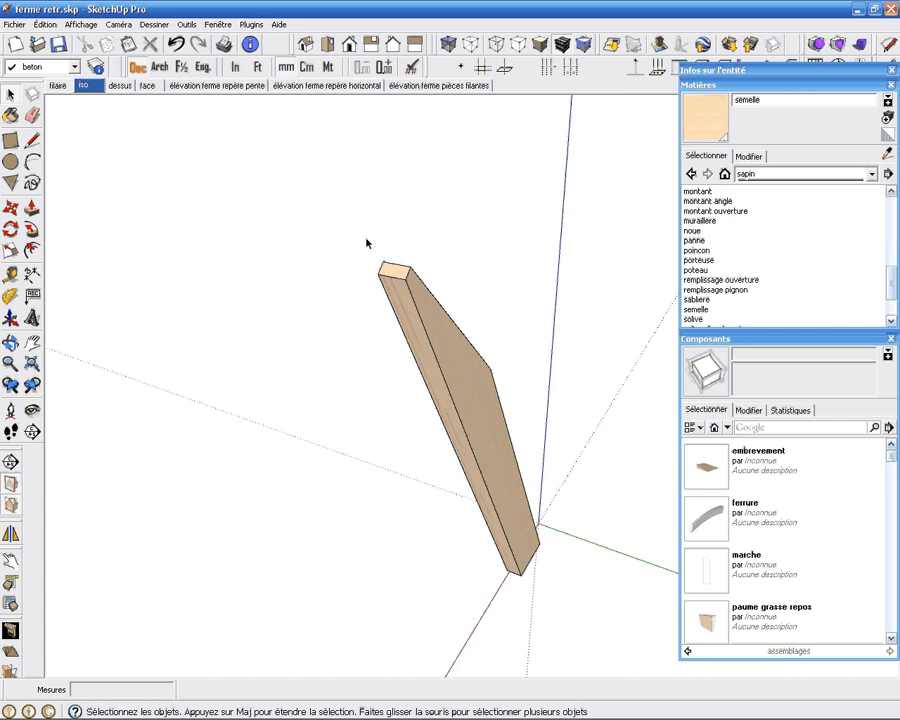
pyautogui.click(87, 86)
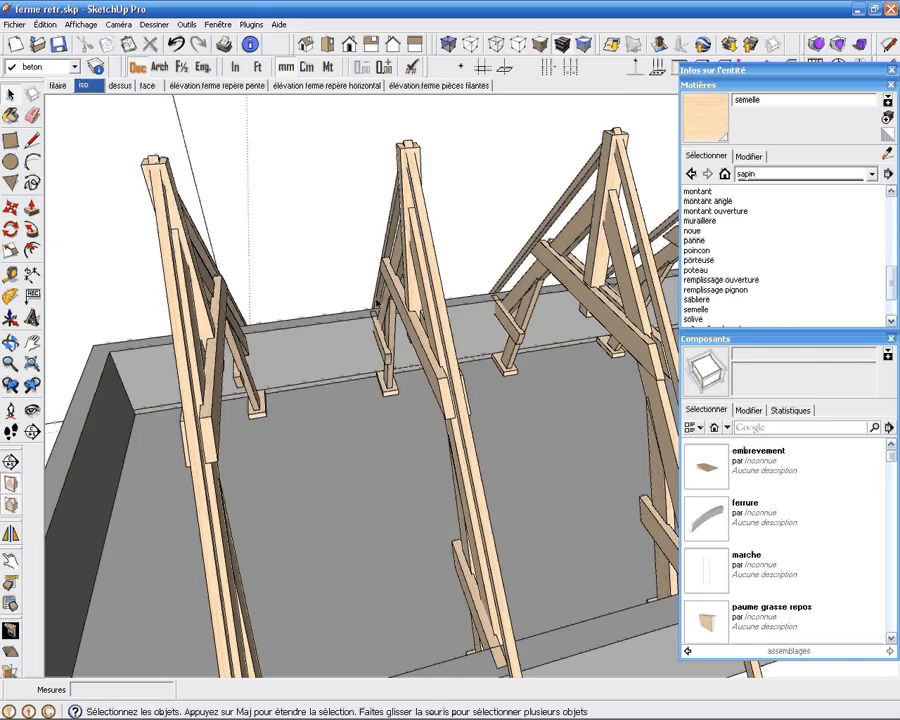
pyautogui.scroll(5, 301, 410)
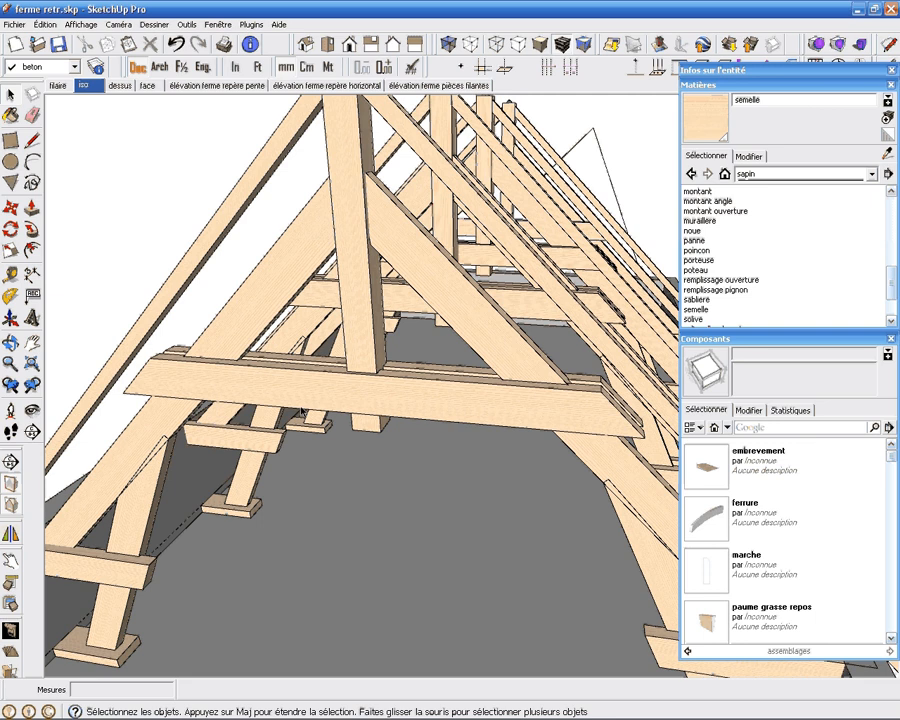
pyautogui.moveTo(301, 410); pyautogui.dragTo(280, 385, button='middle')
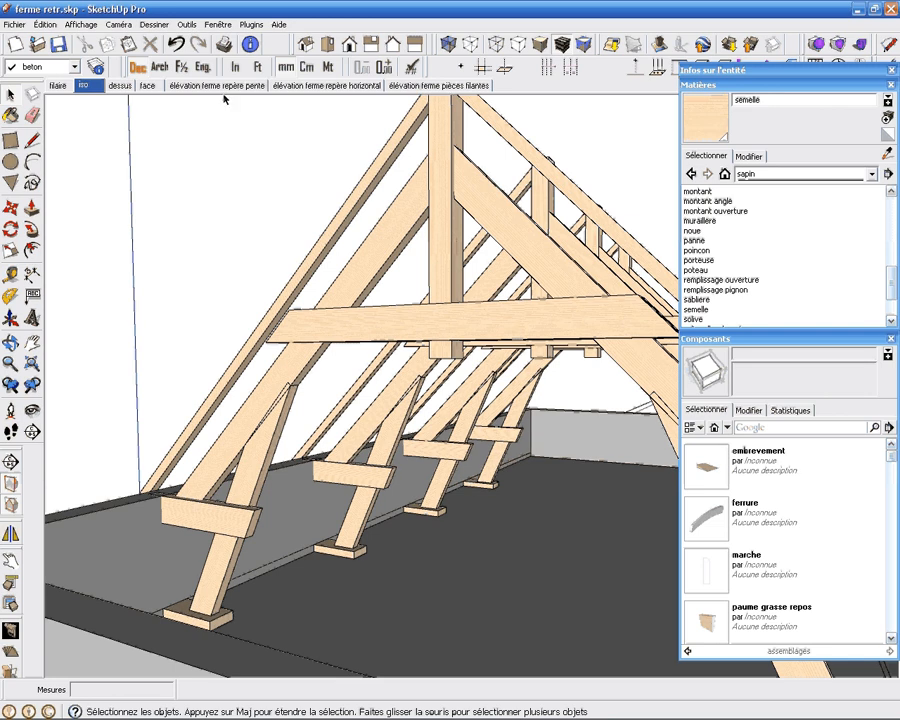
pyautogui.click(187, 24)
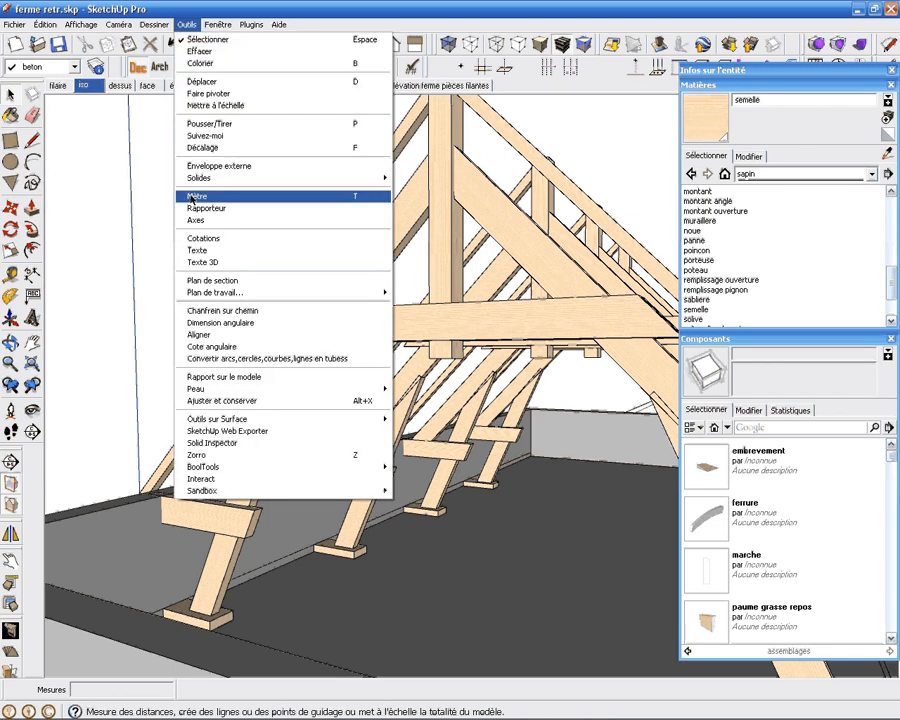
pyautogui.click(240, 401)
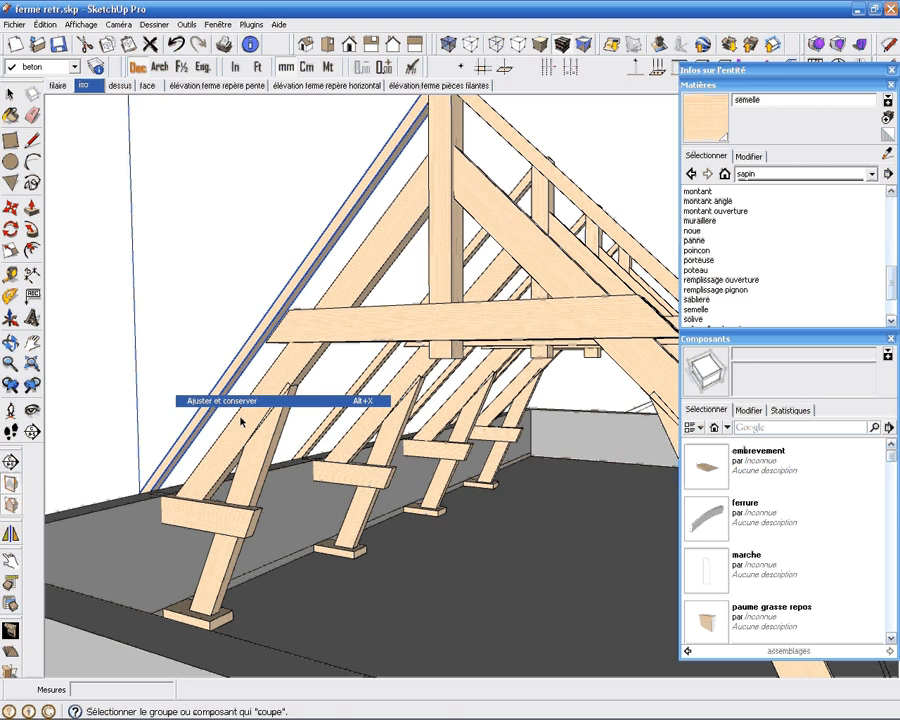
pyautogui.click(266, 445)
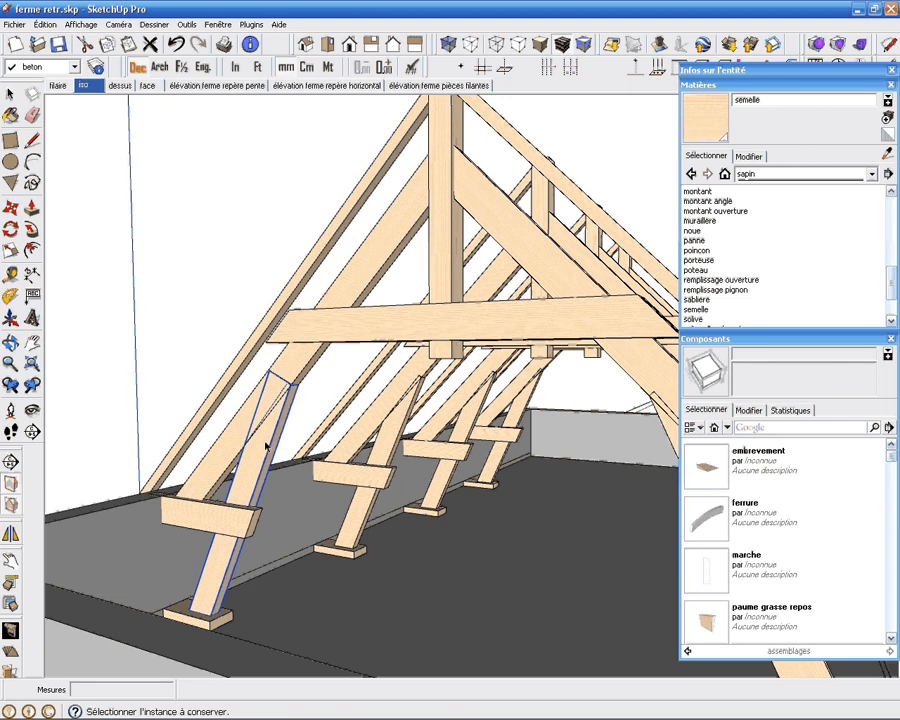
pyautogui.click(301, 364)
pyautogui.click(288, 388)
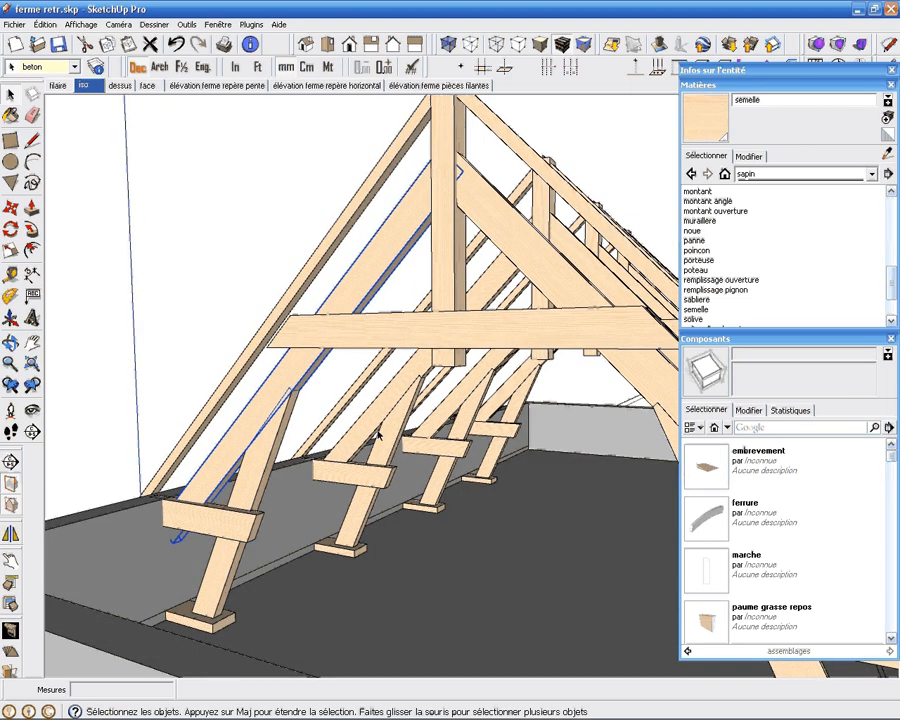
# Step: Cut the front truss's king post with the principal rafter using Ajuster et conserver, keeping the rafter
pyautogui.scroll(4, 384, 428)
pyautogui.moveTo(396, 405); pyautogui.dragTo(357, 437, button='middle')
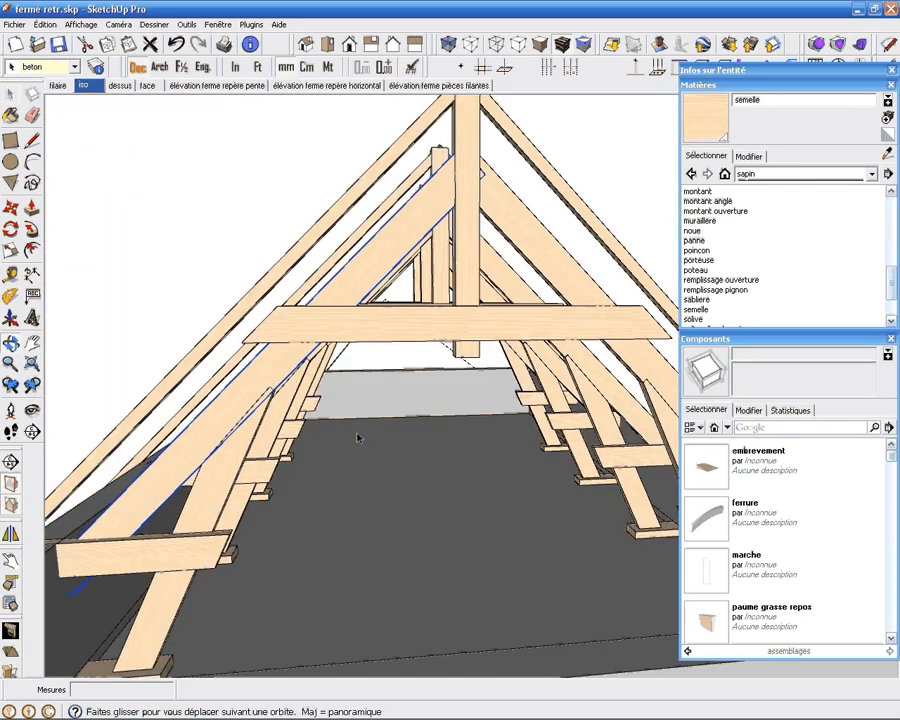
pyautogui.scroll(-5, 358, 434)
pyautogui.moveTo(458, 402)
pyautogui.mouseDown(button='middle')
pyautogui.moveTo(393, 383)
pyautogui.moveTo(355, 340)
pyautogui.mouseUp(button='middle')
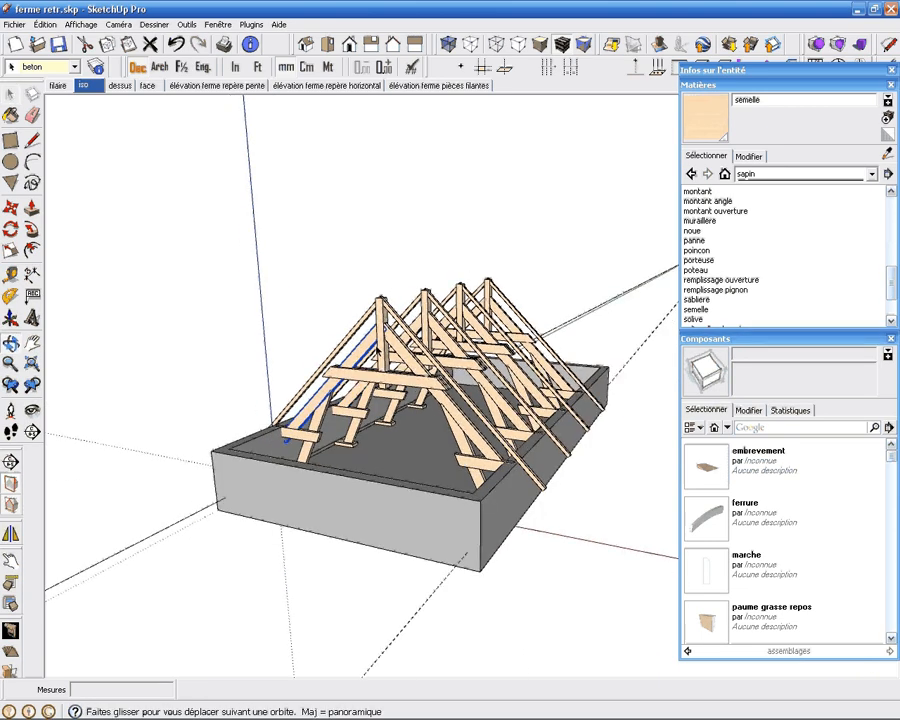
pyautogui.scroll(6, 258, 137)
pyautogui.click(186, 24)
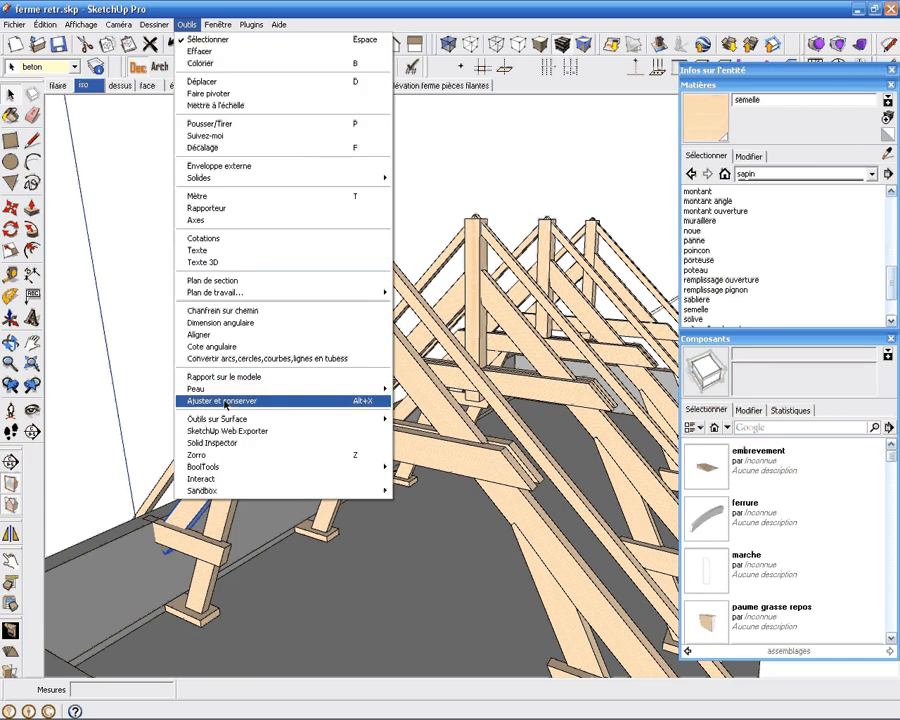
pyautogui.click(225, 401)
pyautogui.click(379, 335)
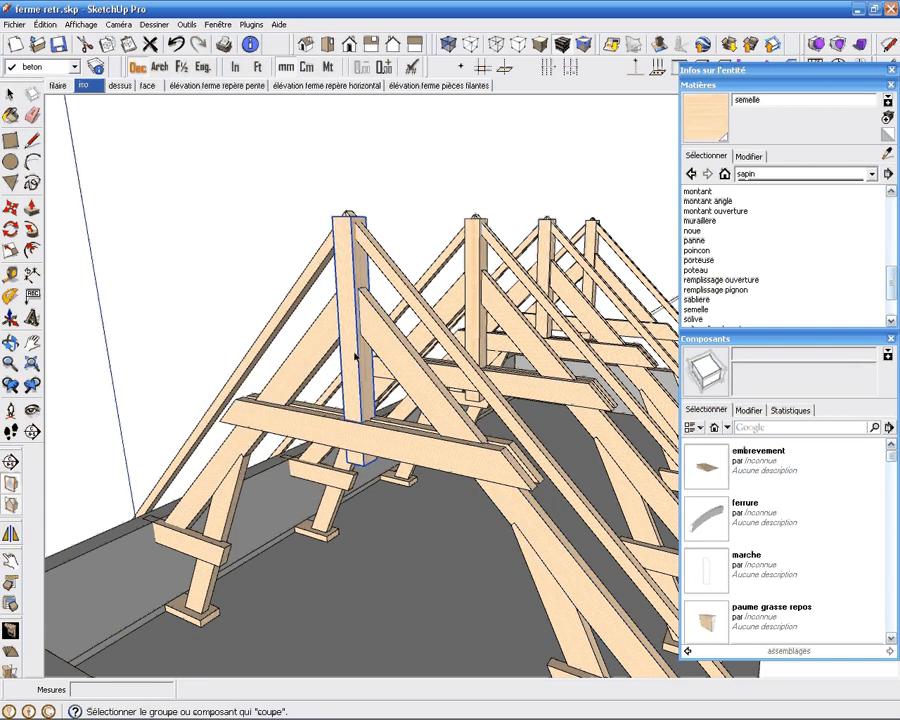
pyautogui.moveTo(379, 335); pyautogui.dragTo(527, 383, button='middle')
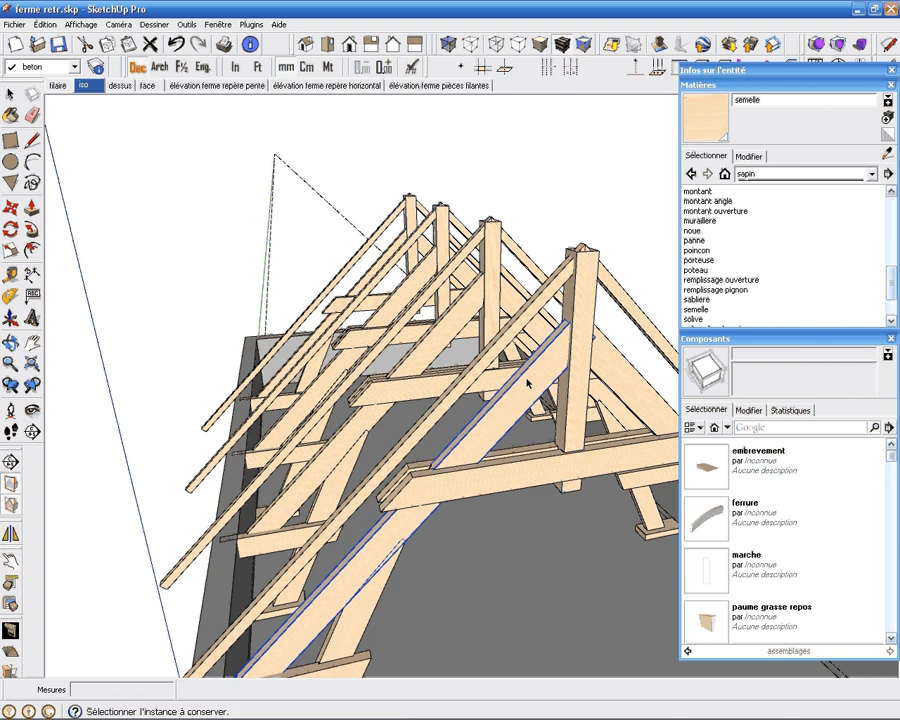
pyautogui.press('space')
pyautogui.click(594, 349)
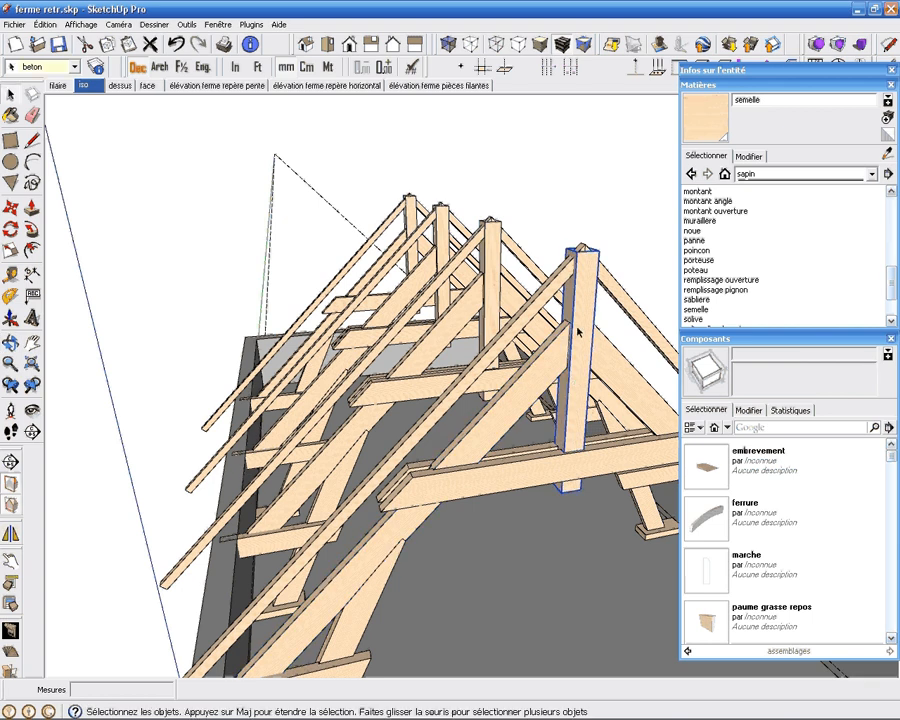
# Step: Open the king post with the rest of the model hidden and examine its mortise side on all trusses
pyautogui.click(596, 281)
pyautogui.doubleClick(596, 281)
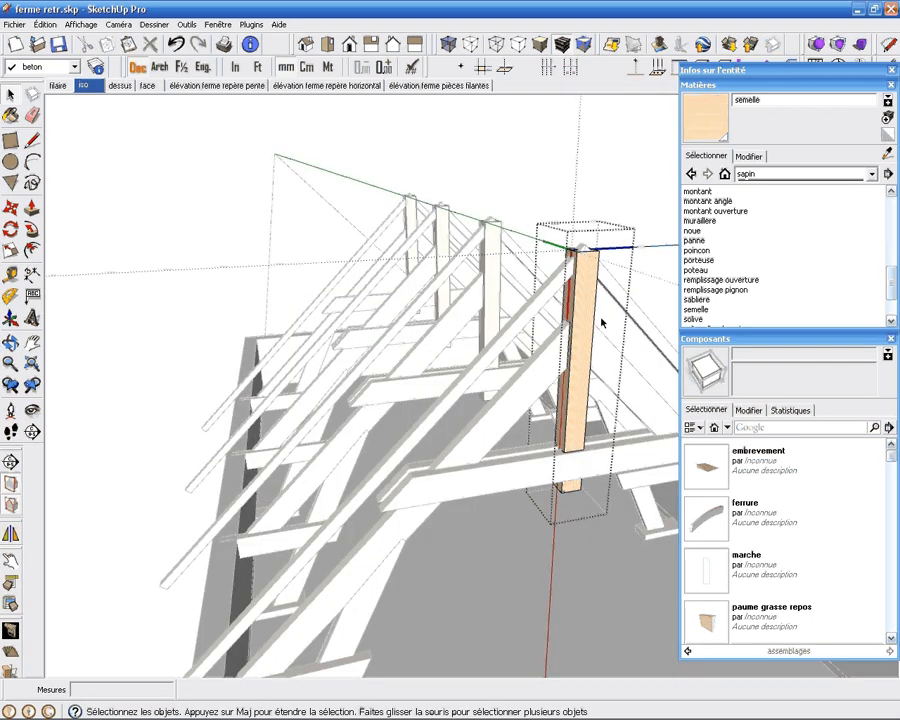
pyautogui.scroll(3, 506, 344)
pyautogui.moveTo(528, 345); pyautogui.dragTo(153, 340, button='middle')
pyautogui.scroll(-5, 388, 347)
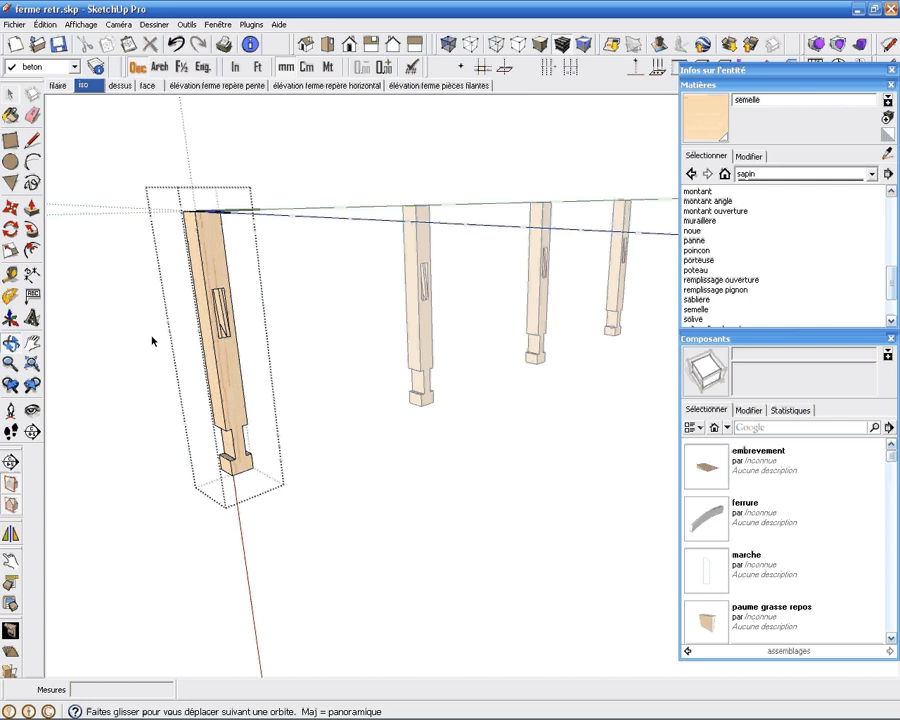
# Step: Draw a diagonal line about 74 mm long across a lower corner of the side face on the king post's foot block
pyautogui.scroll(3, 214, 326)
pyautogui.moveTo(214, 326); pyautogui.dragTo(376, 303, button='middle')
pyautogui.scroll(-1, 376, 362)
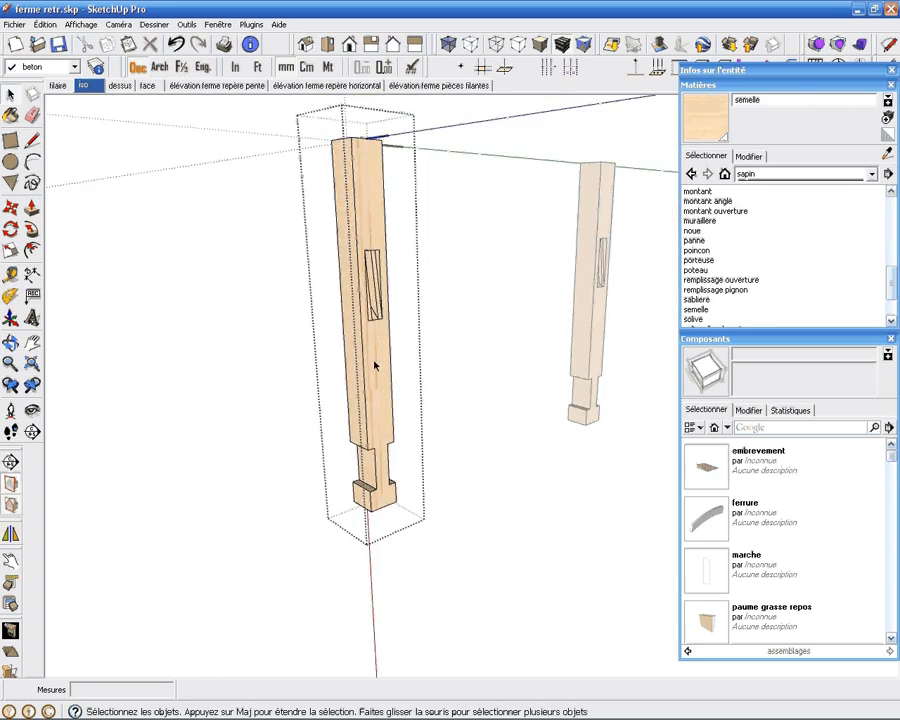
pyautogui.moveTo(376, 366); pyautogui.dragTo(420, 323, button='middle')
pyautogui.scroll(3, 415, 407)
pyautogui.moveTo(415, 406); pyautogui.dragTo(141, 299, button='middle')
pyautogui.scroll(2, 393, 369)
pyautogui.press('l')
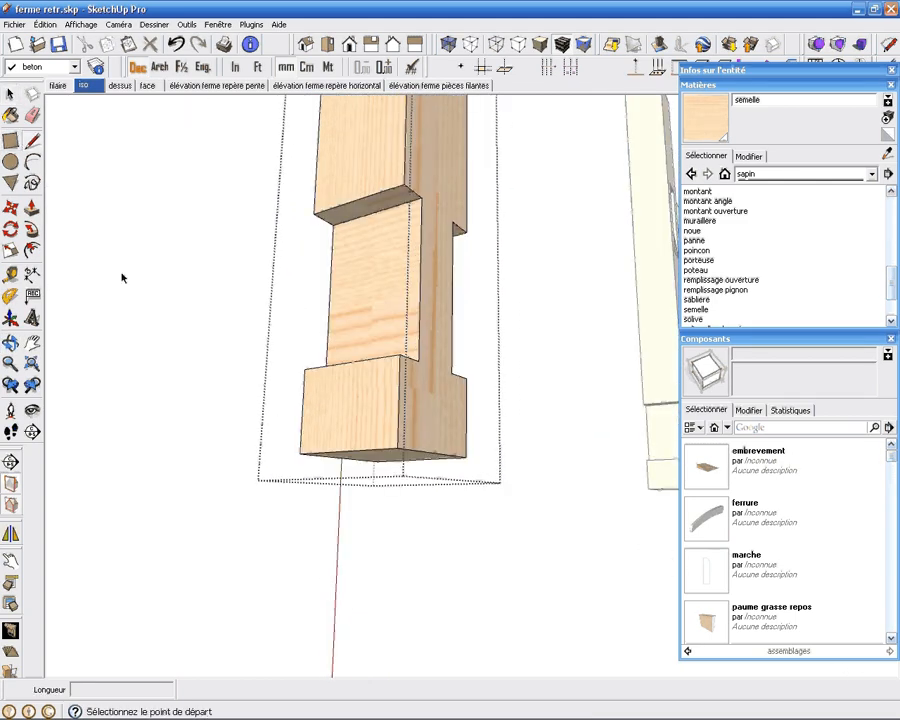
pyautogui.click(345, 452)
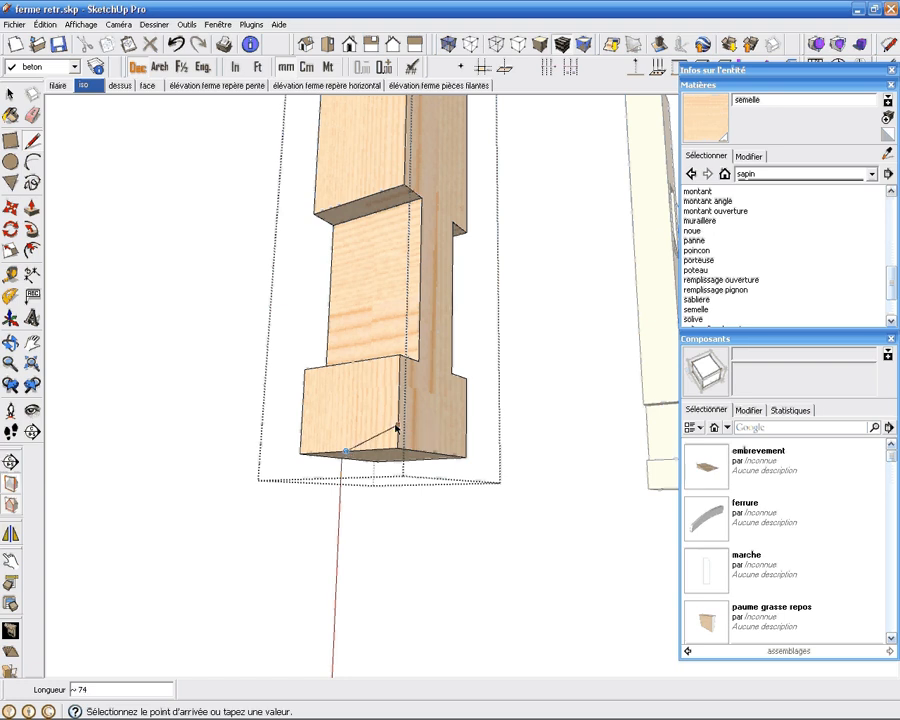
pyautogui.click(396, 428)
# Step: Draw a small 27 x 9 mm rectangle against the vertical edge of the same foot block face, above the diagonal
pyautogui.moveTo(394, 422); pyautogui.dragTo(410, 390, button='middle')
pyautogui.press('r')
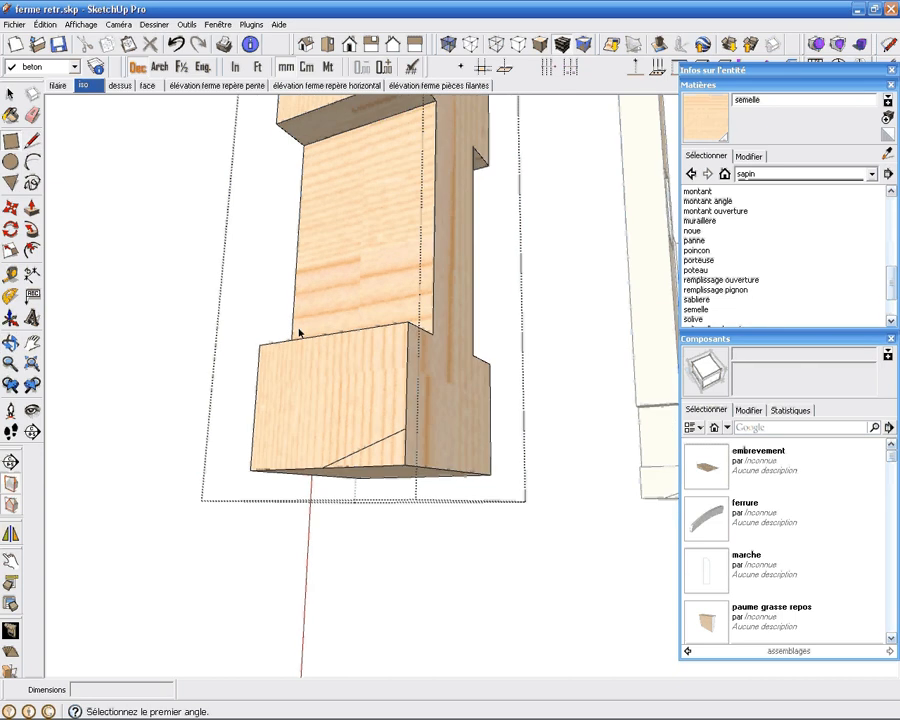
pyautogui.click(405, 362)
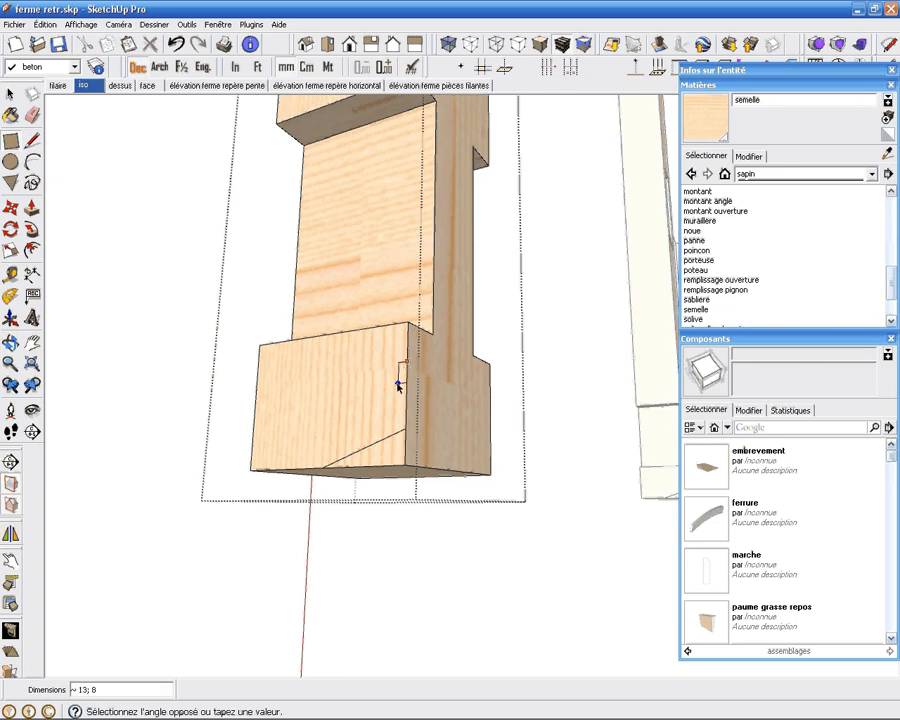
pyautogui.click(396, 402)
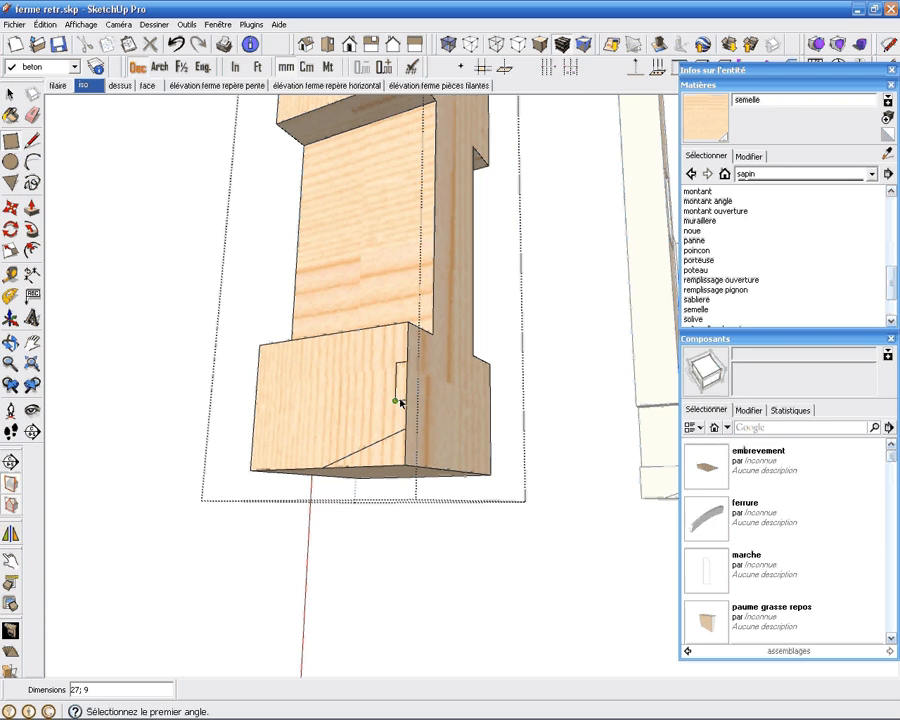
# Step: Run Follow Me with the triangular corner profile around the foot block's bottom edges to cut it into a pyramid point
pyautogui.moveTo(396, 398); pyautogui.dragTo(300, 467, button='middle')
pyautogui.press('space')
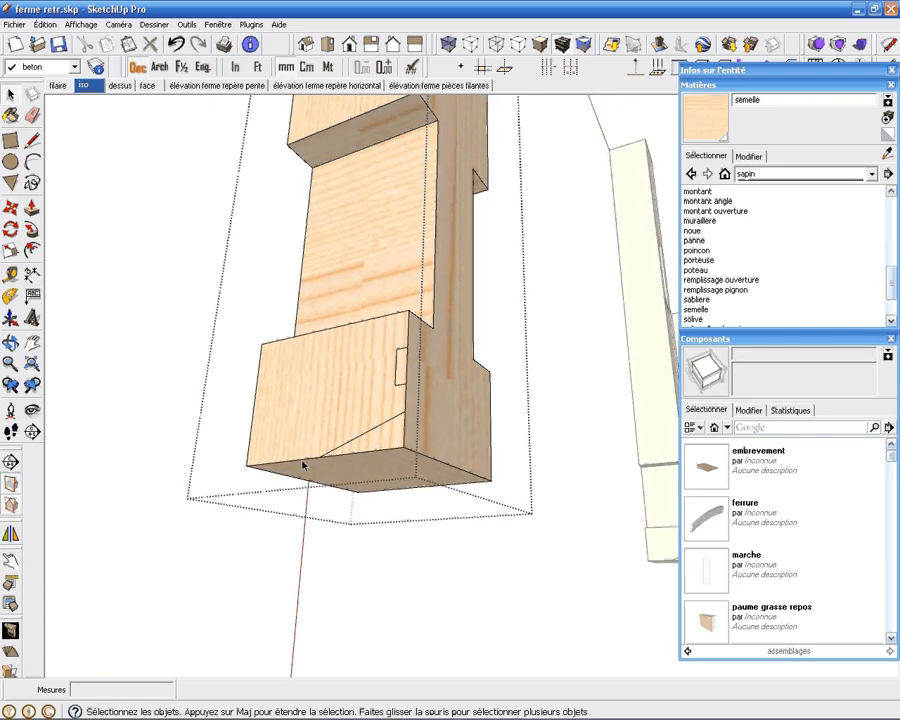
pyautogui.click(312, 463)
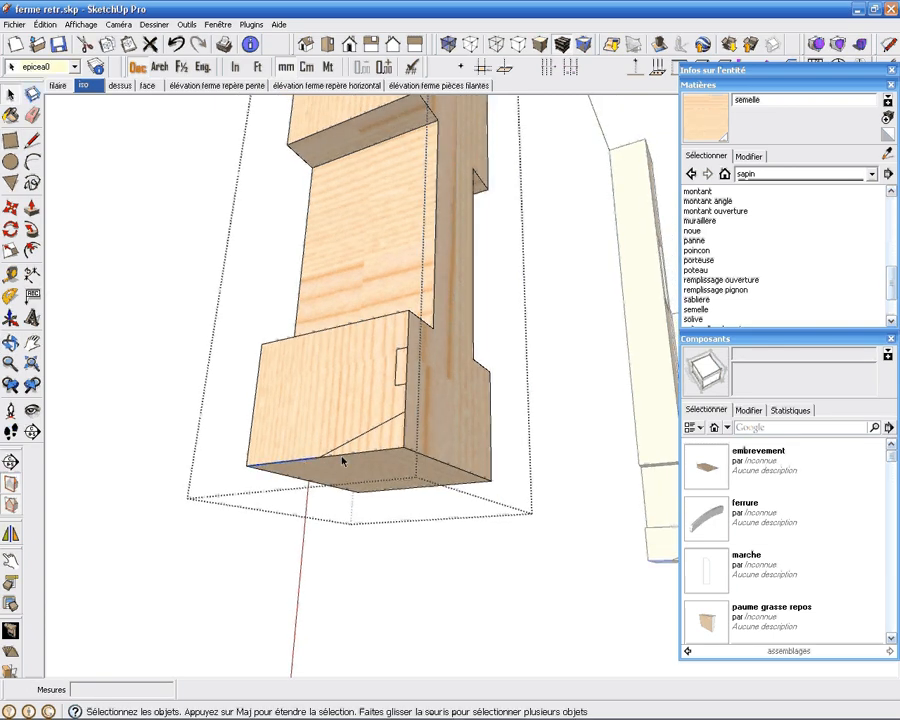
pyautogui.keyDown('shift'); pyautogui.click(438, 461); pyautogui.keyUp('shift')
pyautogui.keyDown('shift'); pyautogui.click(431, 487); pyautogui.keyUp('shift')
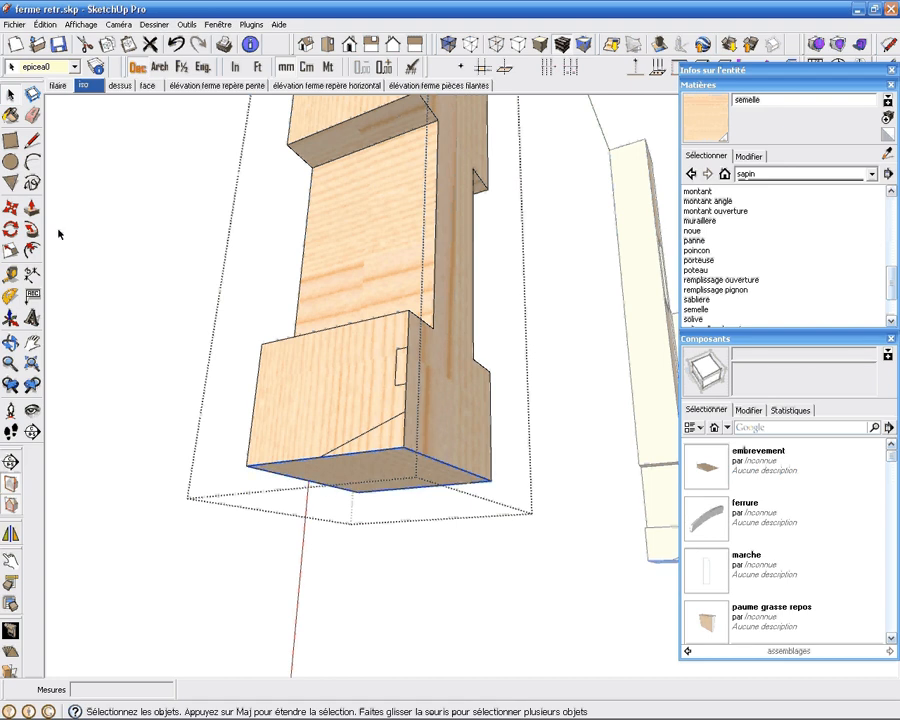
pyautogui.press('p')
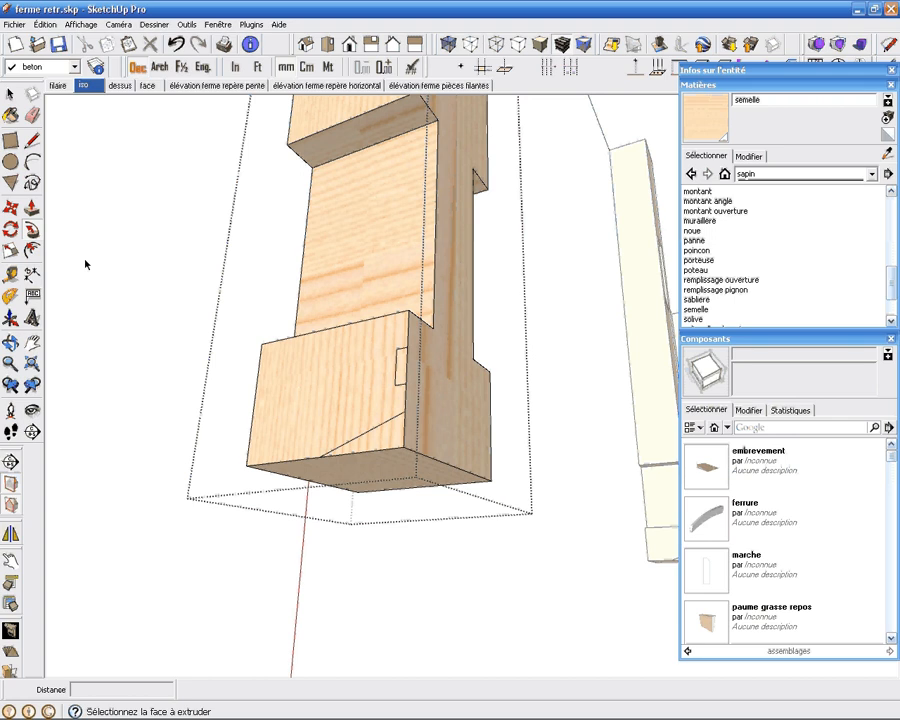
pyautogui.moveTo(393, 432); pyautogui.dragTo(406, 398, button='middle')
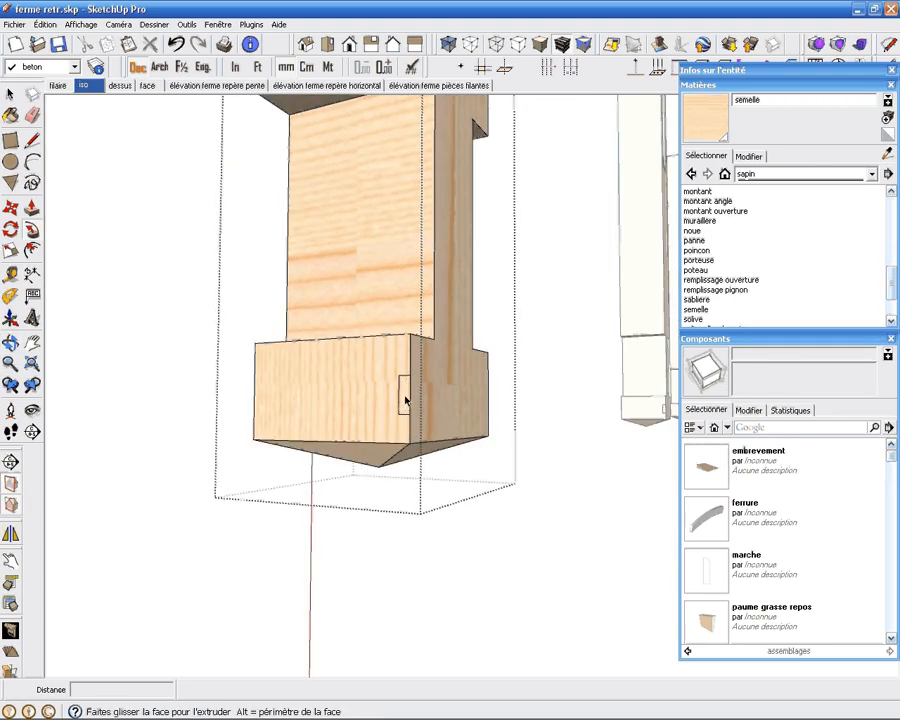
# Step: Run Follow Me with the small rectangle around the foot block's four lower edges to cut a groove, and close the king post component
pyautogui.press('space')
pyautogui.click(382, 444)
pyautogui.moveTo(382, 444); pyautogui.dragTo(486, 374, button='middle')
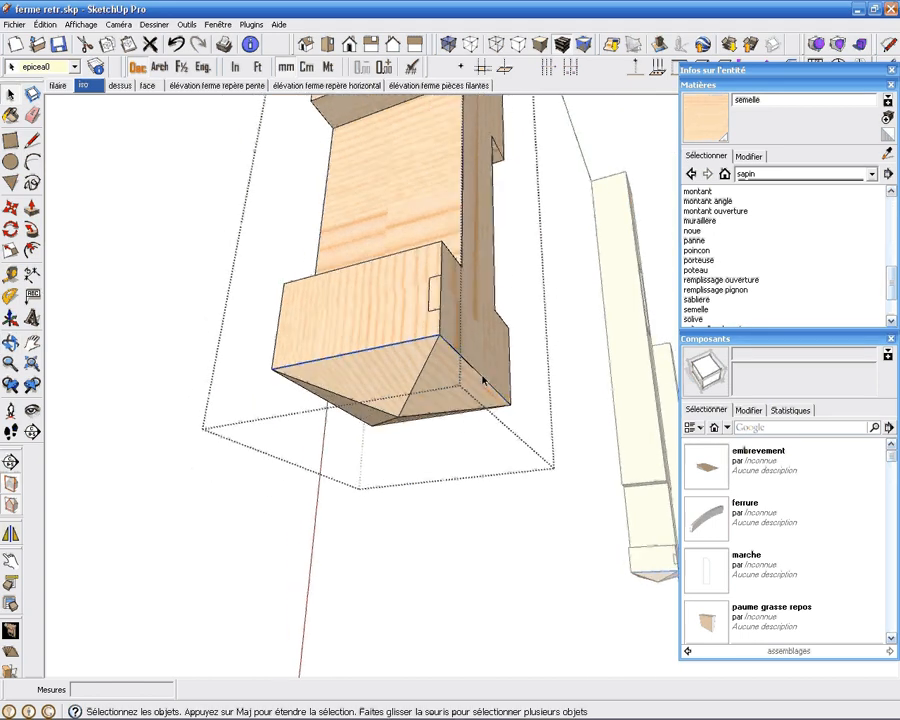
pyautogui.keyDown('shift'); pyautogui.click(457, 414); pyautogui.keyUp('shift')
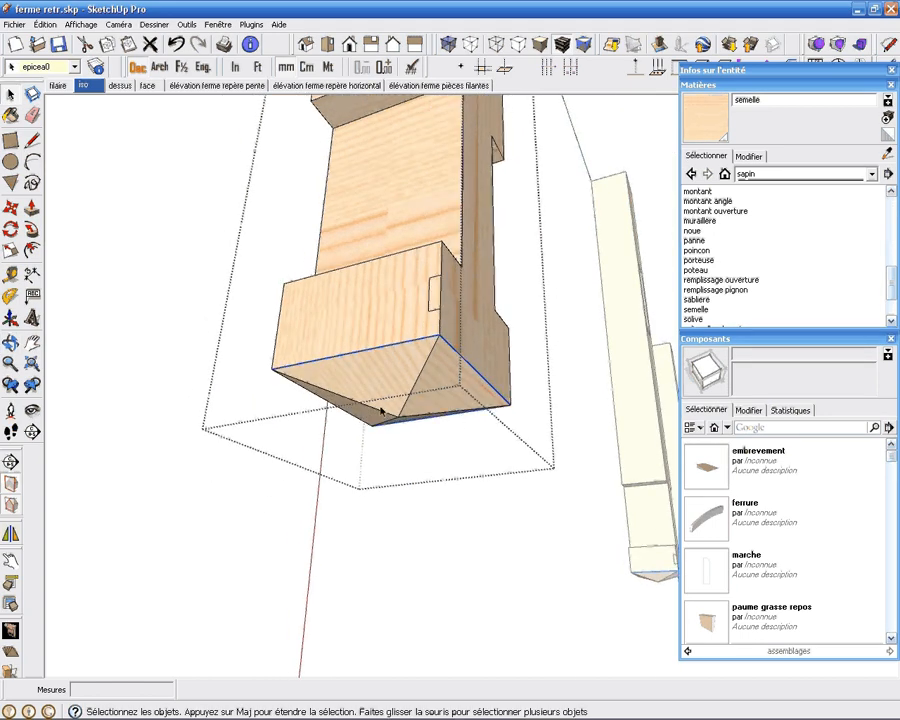
pyautogui.keyDown('shift'); pyautogui.click(328, 402); pyautogui.keyUp('shift')
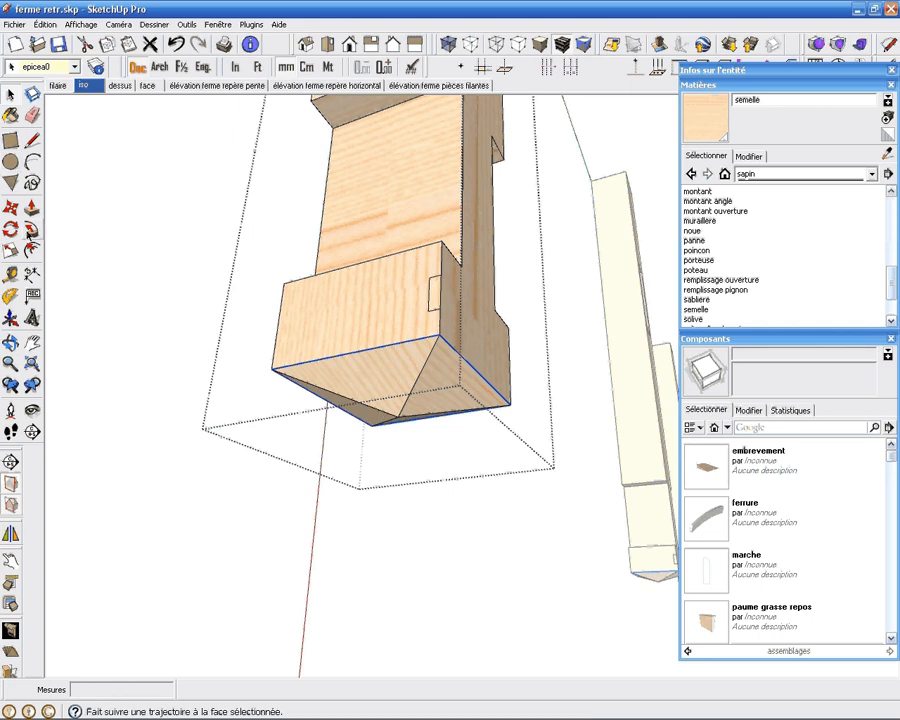
pyautogui.click(29, 235)
pyautogui.click(433, 298)
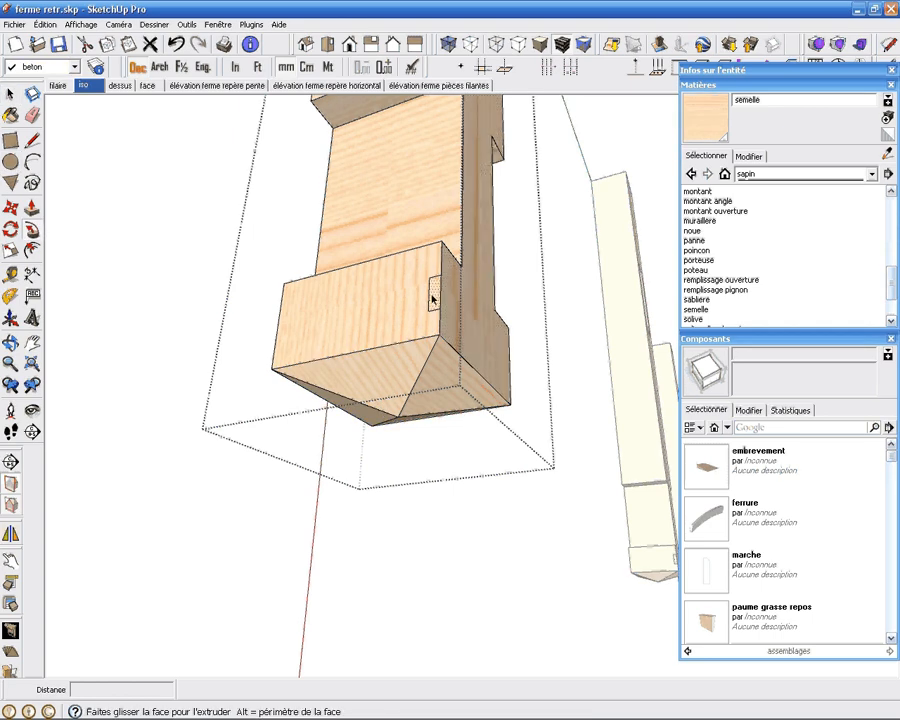
pyautogui.press('space')
pyautogui.click(165, 249)
# Step: Return to the iso scene and examine the four trusses with their decorated king post feet
pyautogui.scroll(-5, 250, 277)
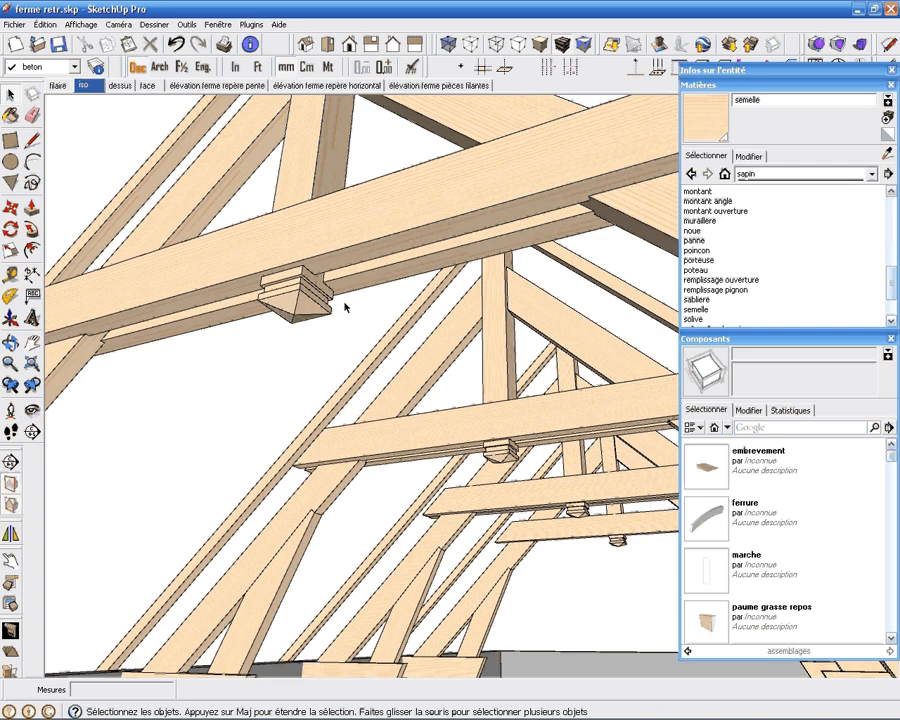
pyautogui.click(84, 85)
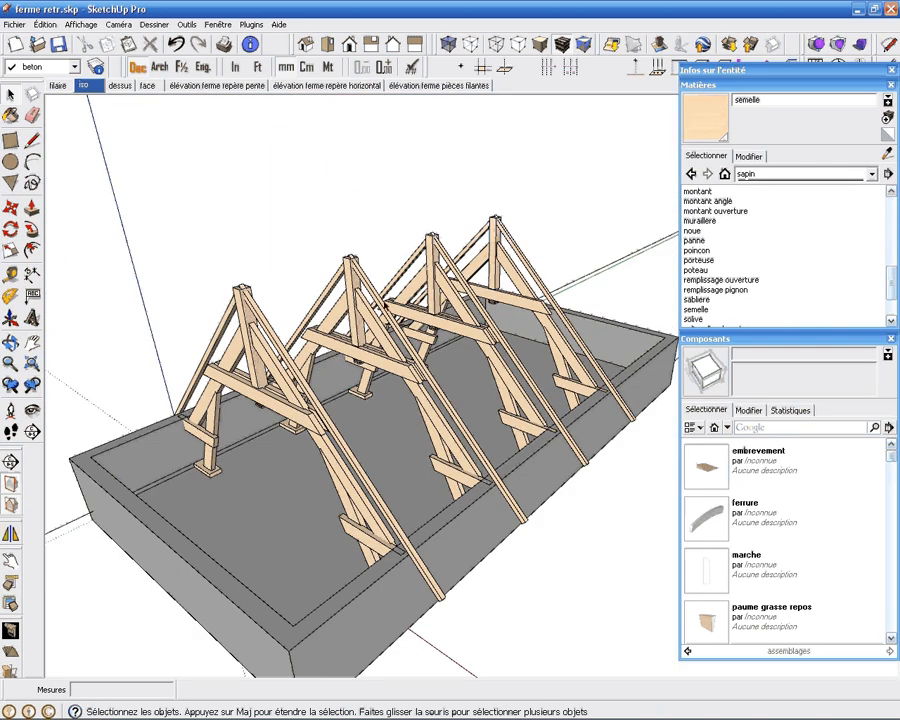
pyautogui.moveTo(392, 195); pyautogui.dragTo(388, 347, button='middle')
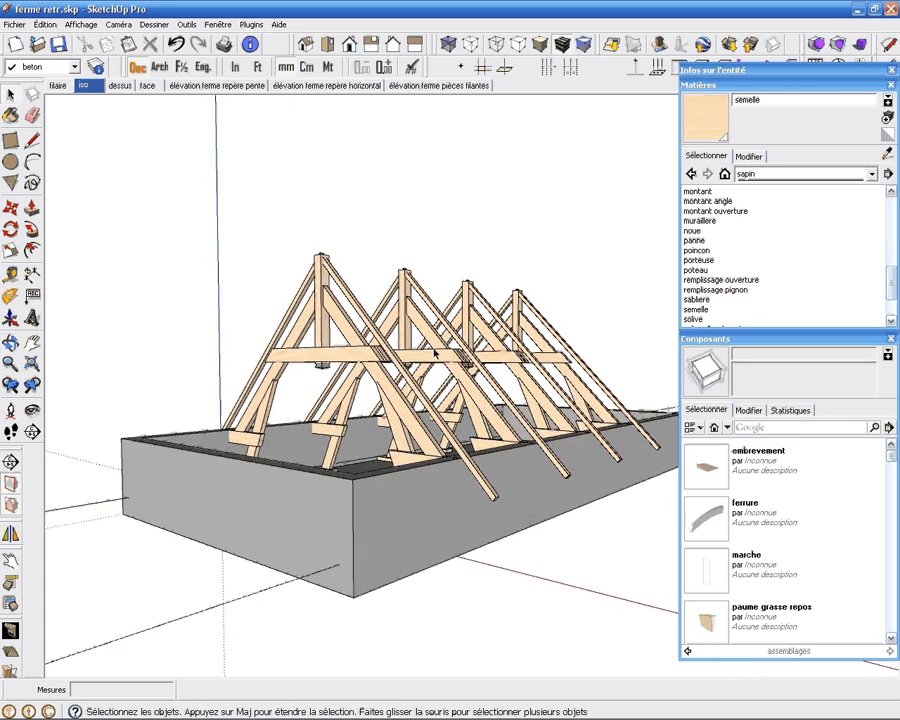
pyautogui.scroll(3, 450, 400)
pyautogui.moveTo(462, 440); pyautogui.dragTo(448, 355, button='middle')
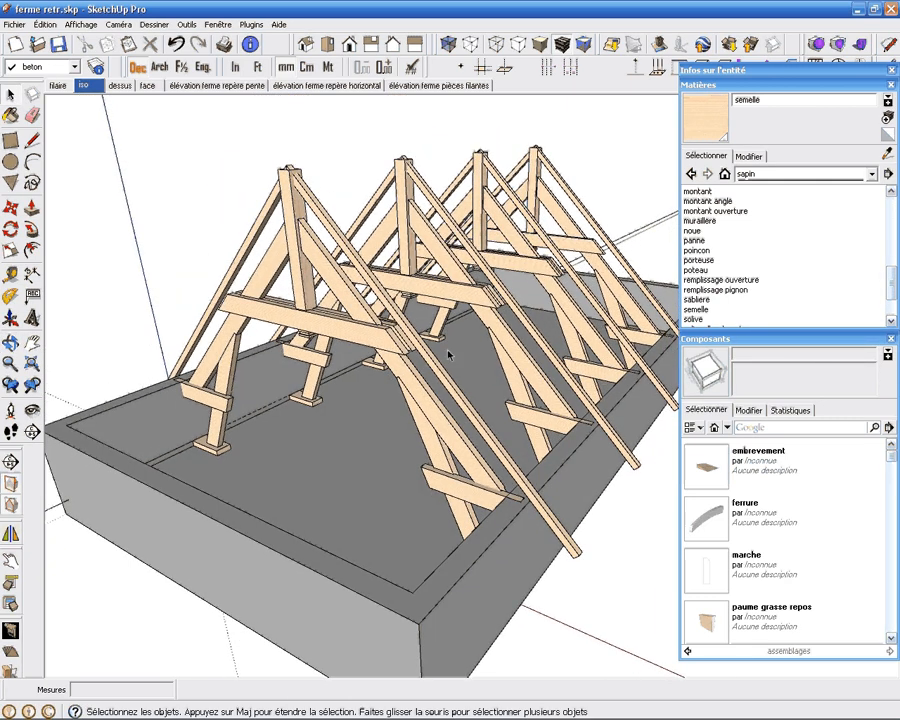